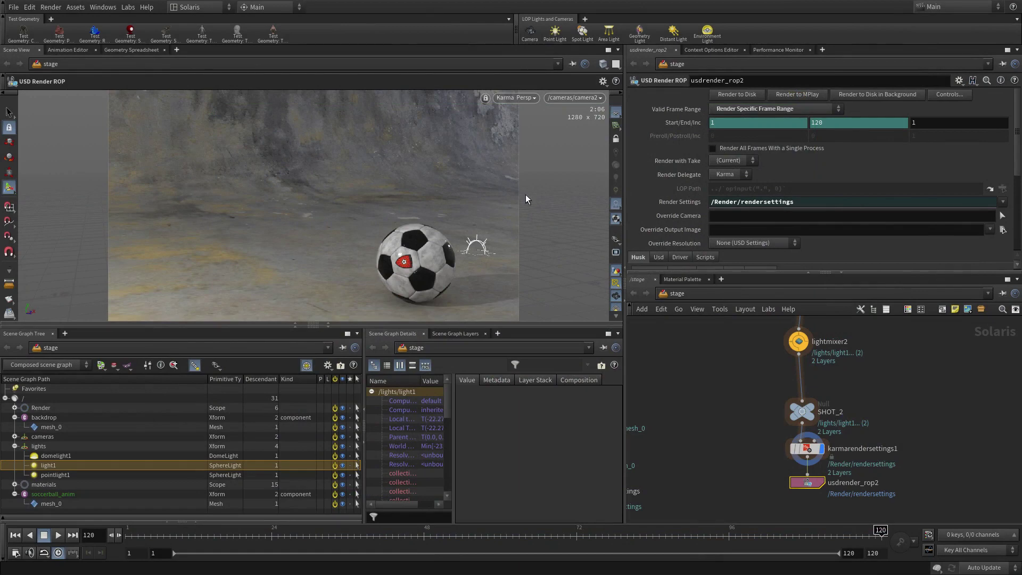
Switch the viewport renderer from Karma to Houdini GL and change the desktop to Build
click(515, 98)
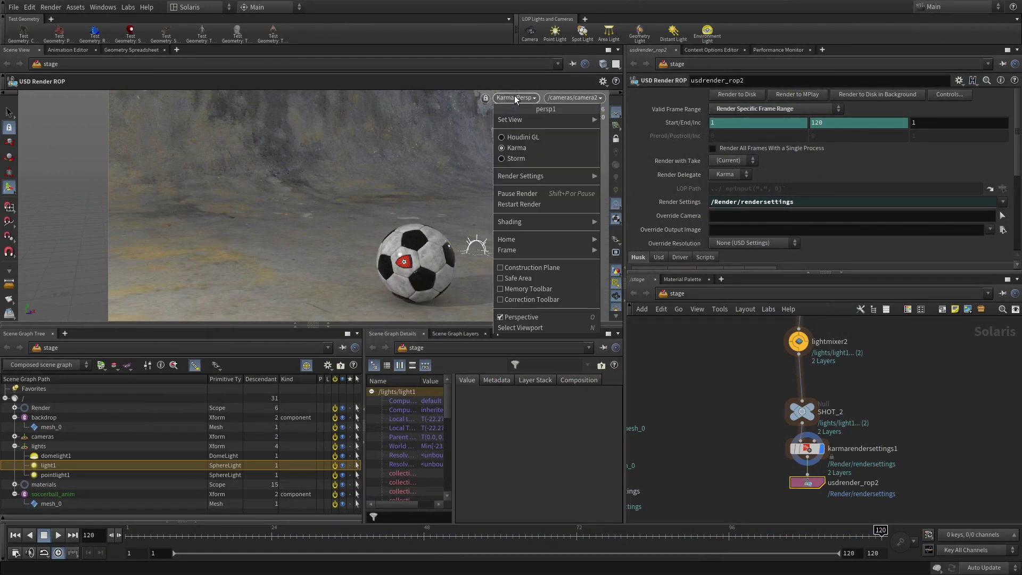
click(520, 138)
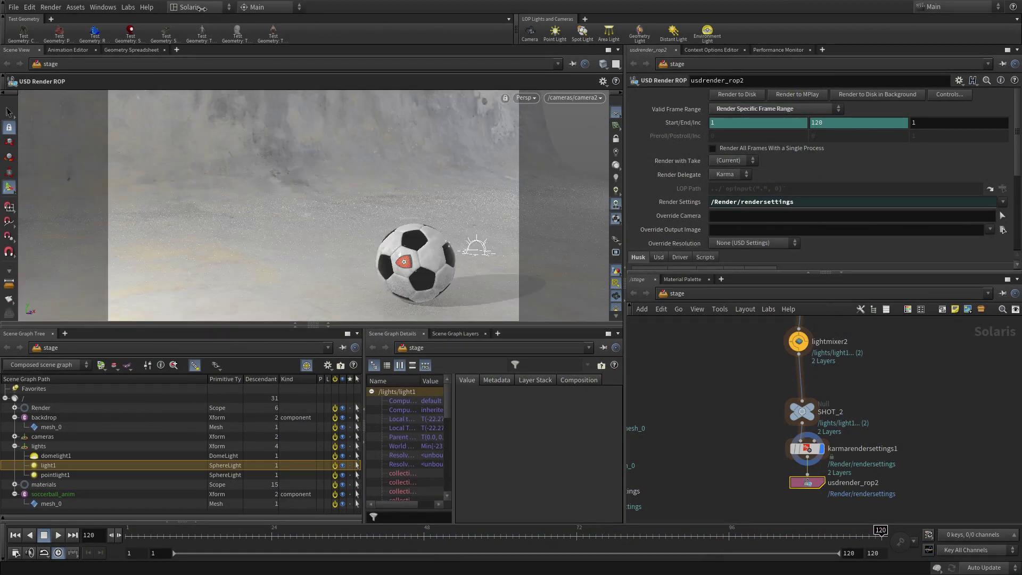
click(202, 8)
click(201, 38)
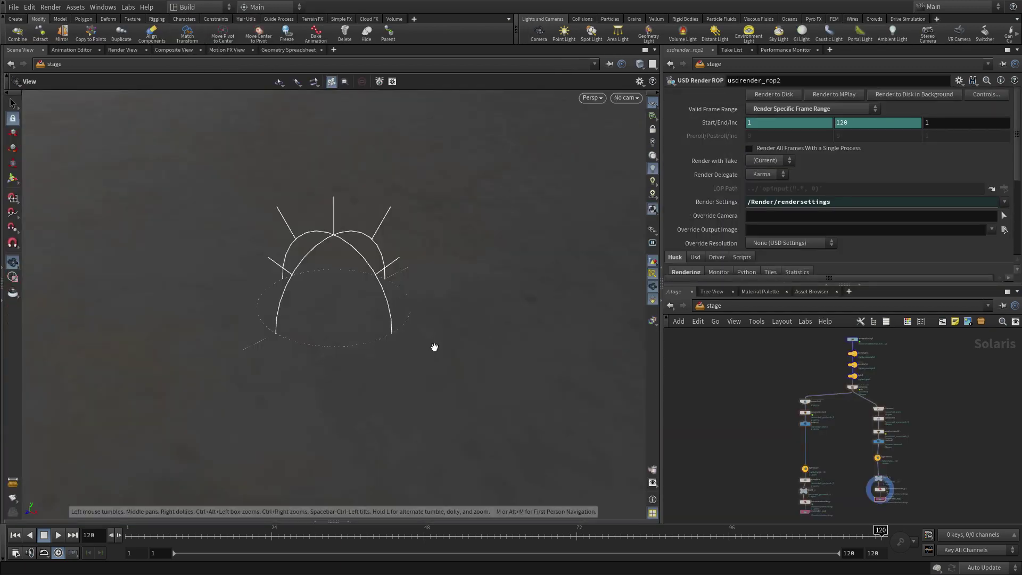
Go to the /obj network and jump to frame 1
click(99, 68)
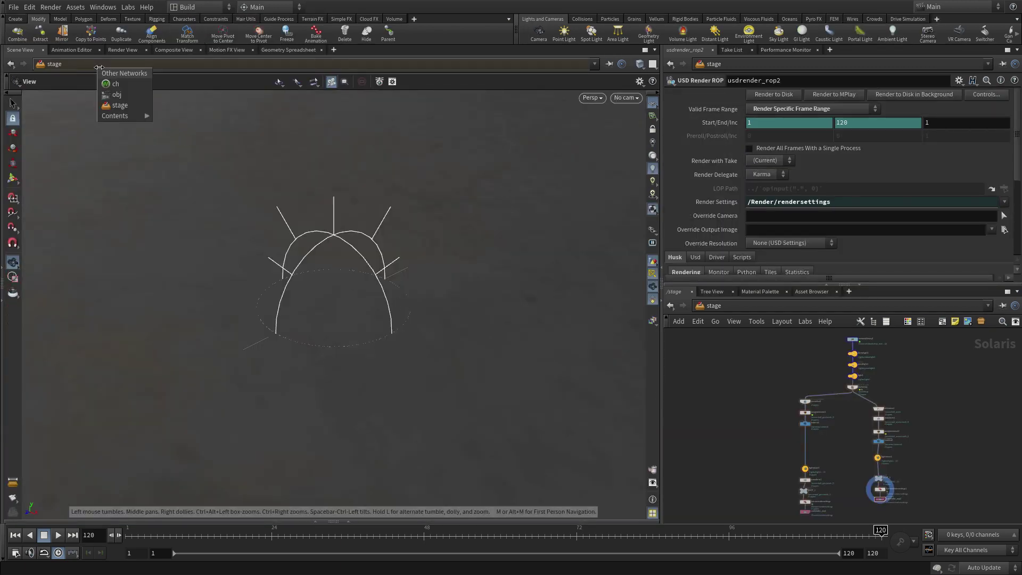
click(115, 95)
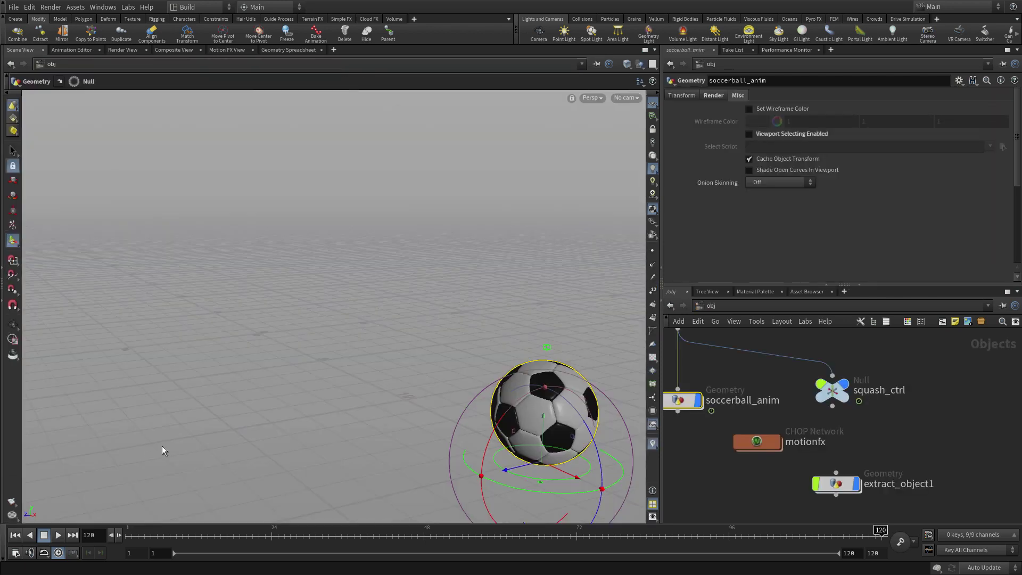
key(ctrl+Left)
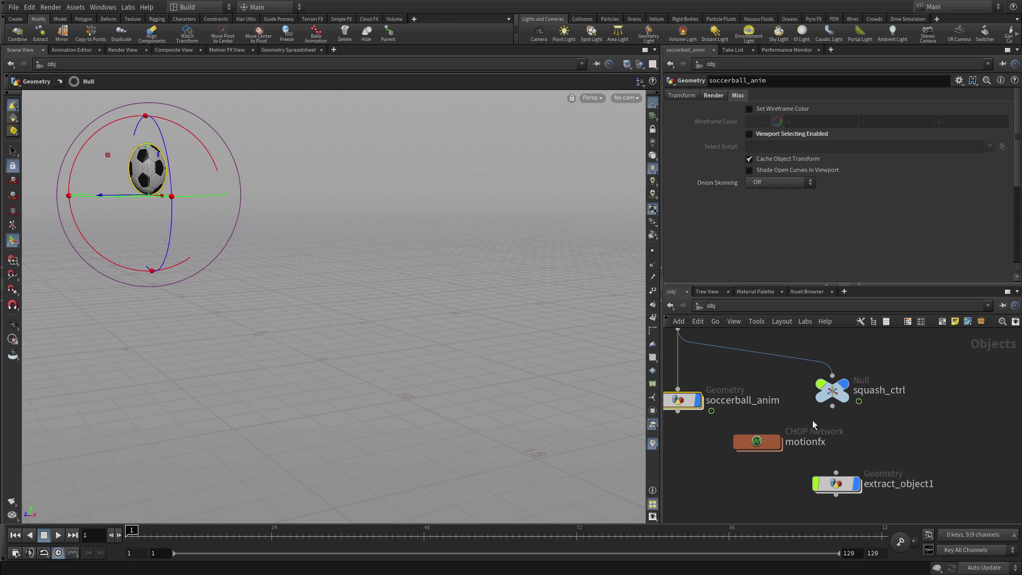
Display soccerball_geo in the viewport and hide extract_object1's ball
scroll(890, 431, down, 3)
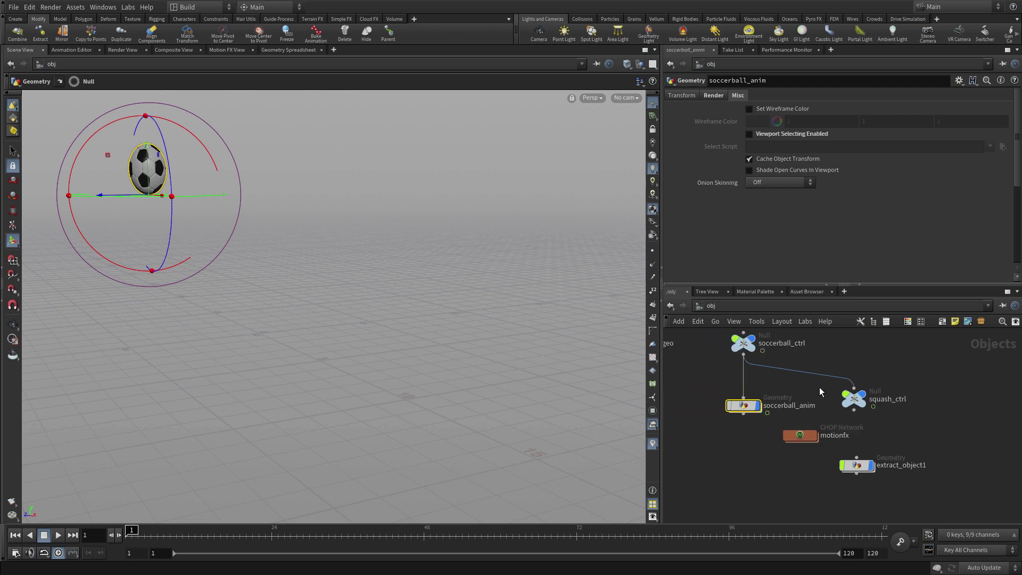
middle_drag(819, 388, 905, 418)
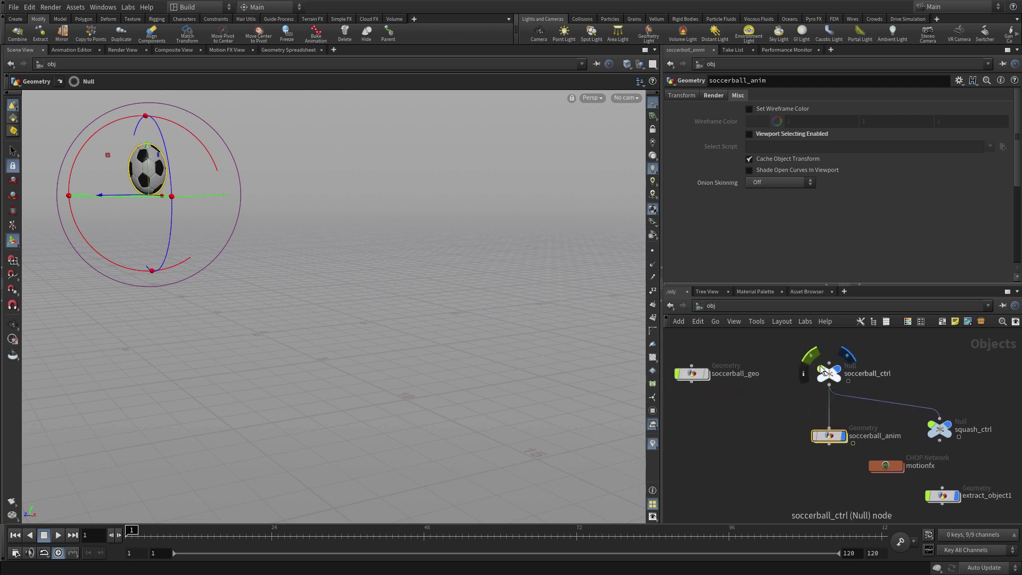
drag(794, 350, 929, 430)
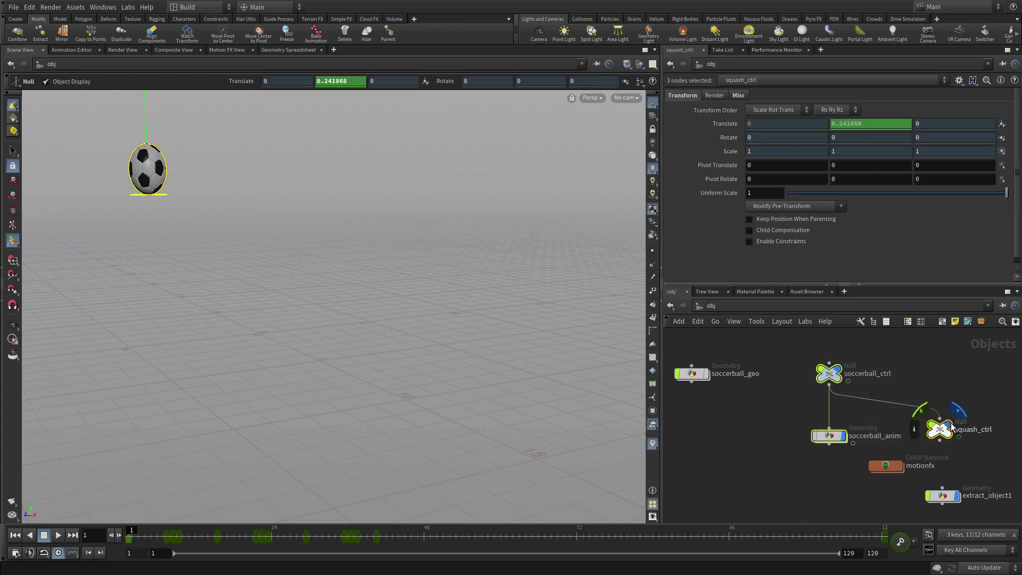
click(698, 375)
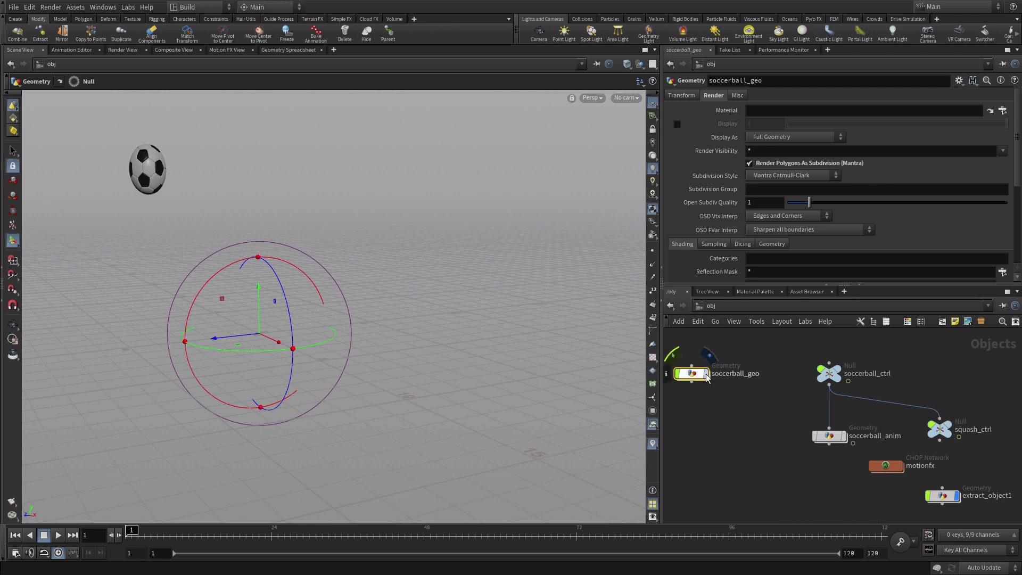
click(706, 374)
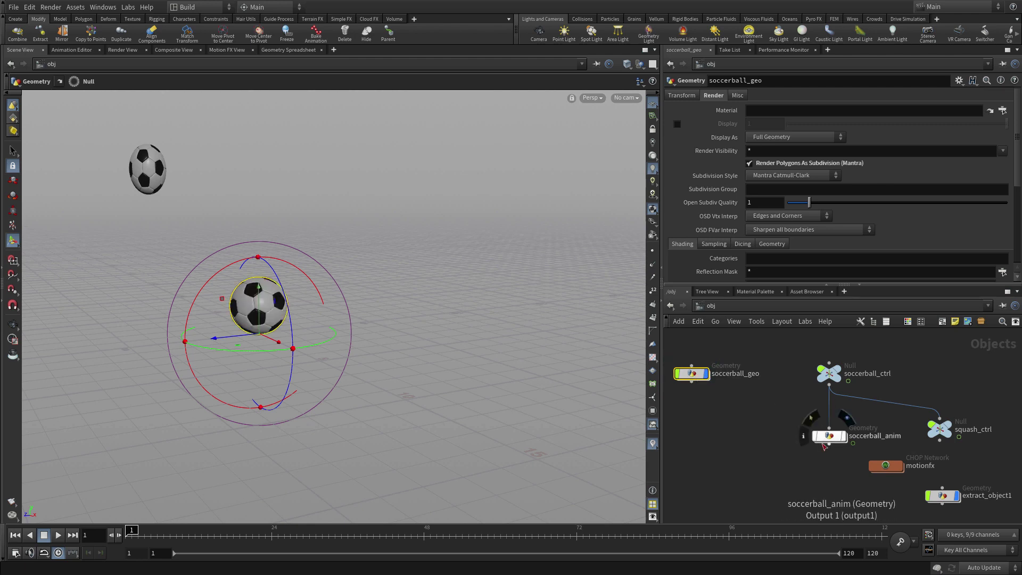
click(958, 497)
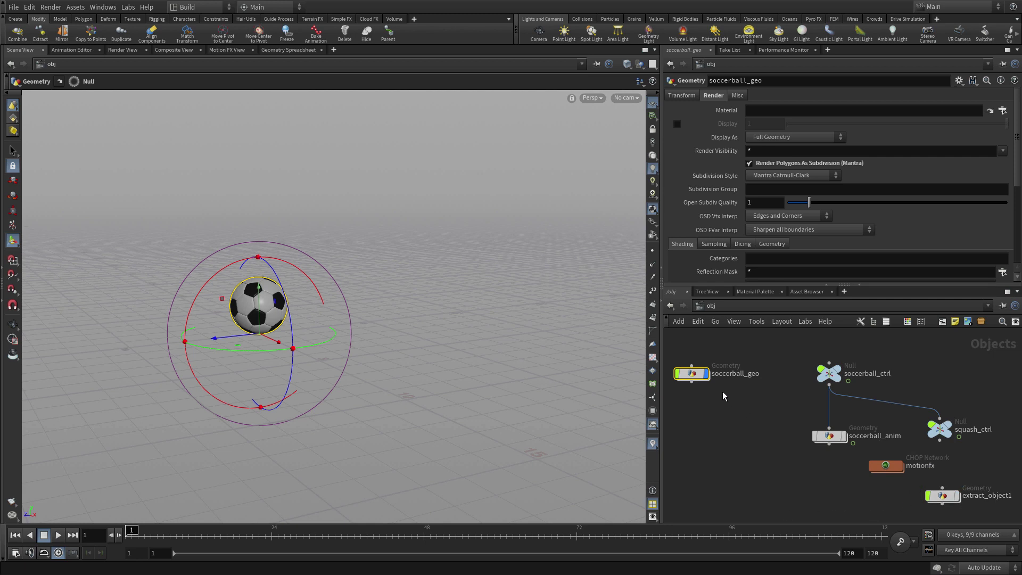
Extract soccerball_geo's output into extract_object2 and place it under soccerball_geo
click(39, 31)
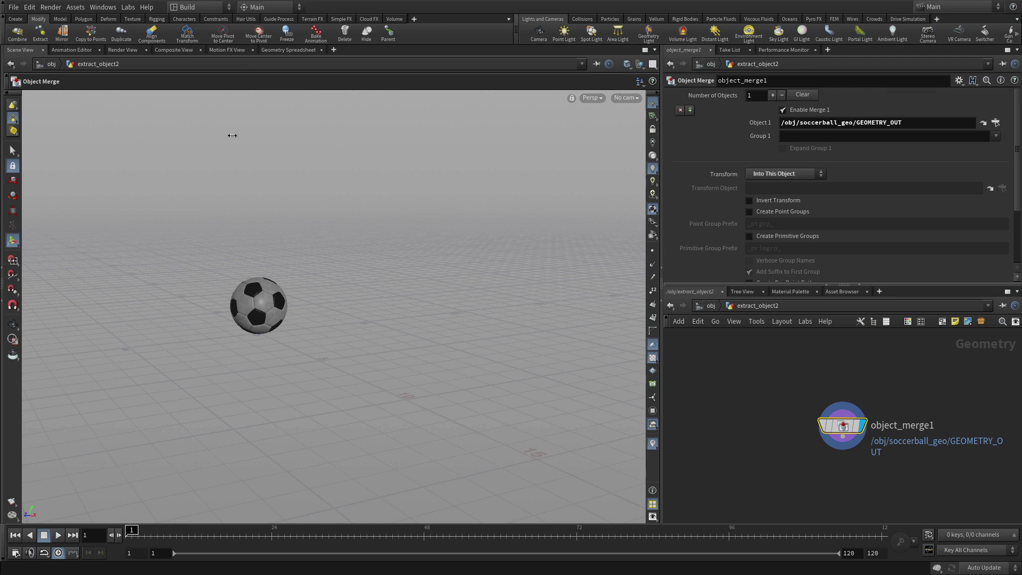
click(710, 306)
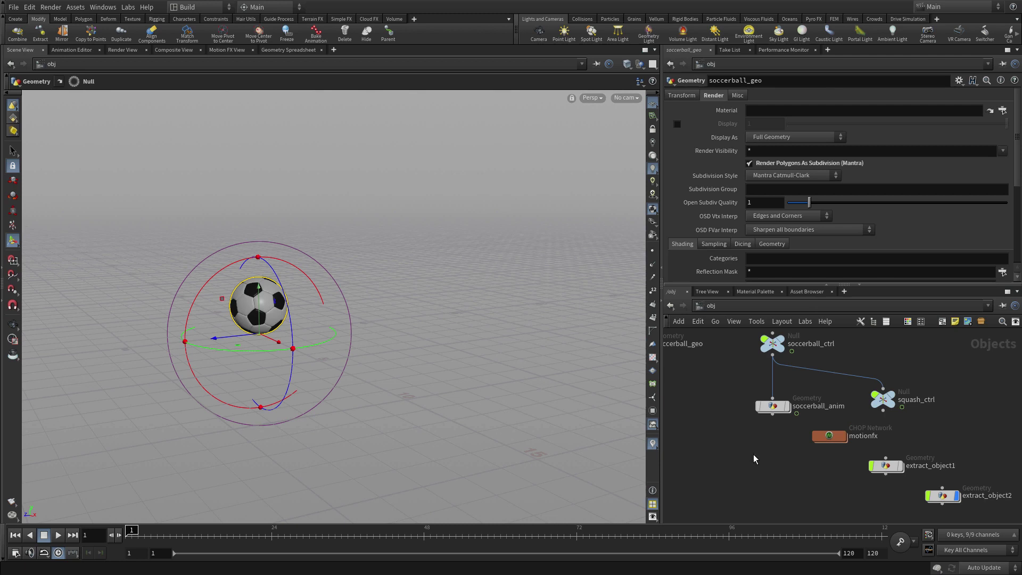
drag(944, 496, 690, 391)
middle_drag(724, 437, 834, 456)
drag(802, 420, 749, 429)
Rename extract_object2 to soccerball_sim and go inside its network
double_click(790, 421)
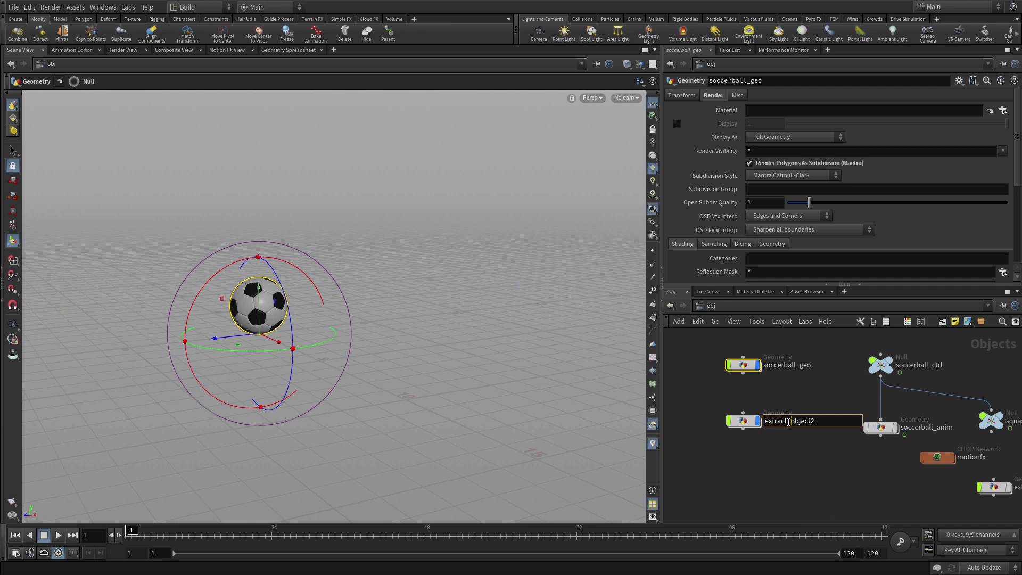
text(soccerball_sim)
key(Return)
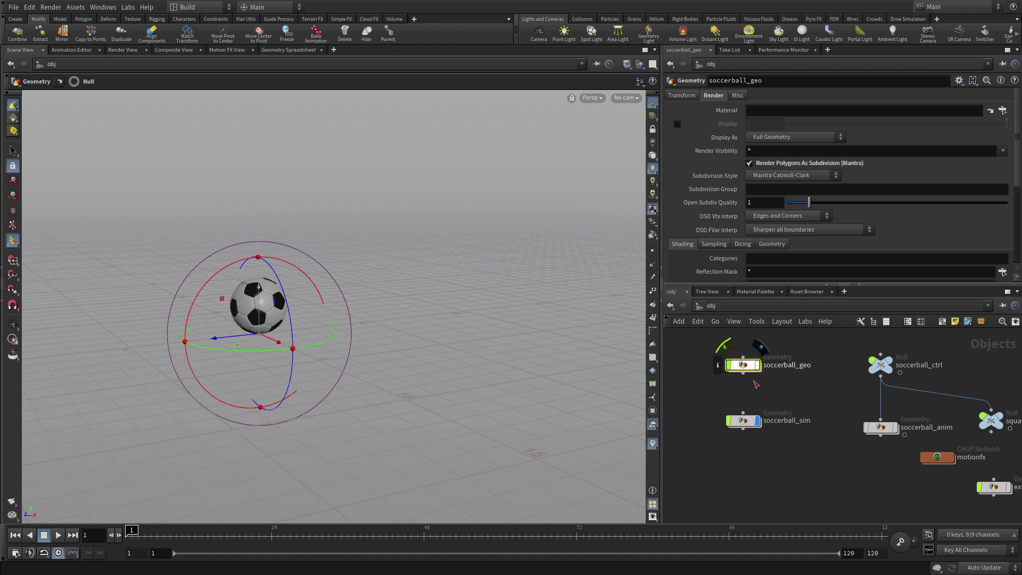
click(774, 461)
double_click(752, 421)
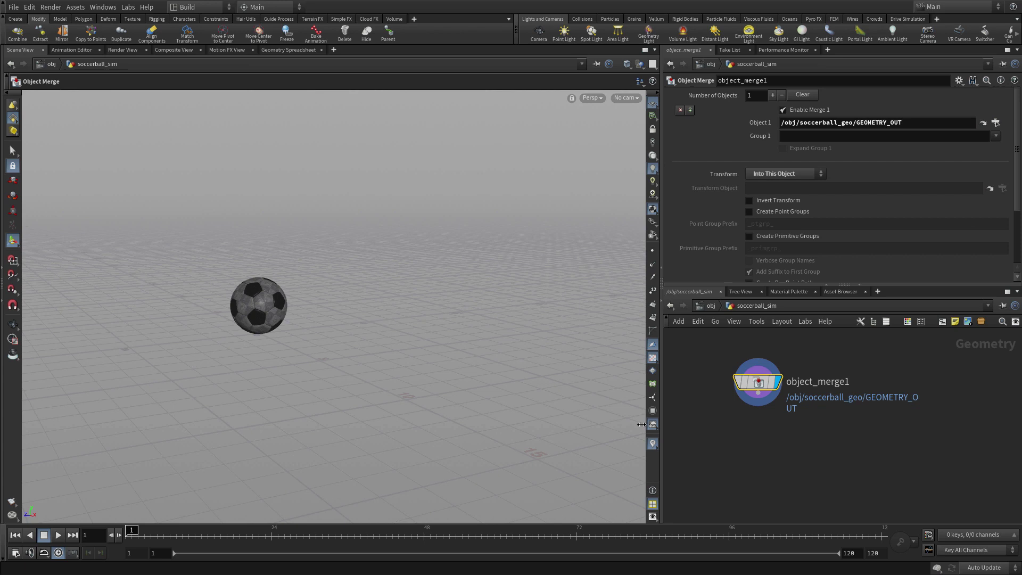
Turn on textured display and add a displayed Match Size node fed by object_merge1
click(653, 345)
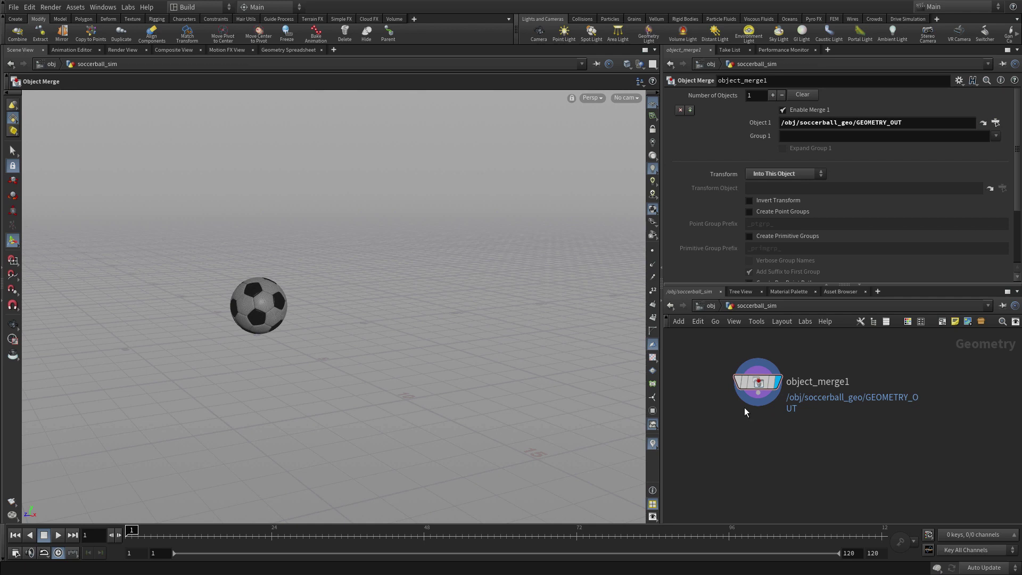
key(Tab)
text(matc)
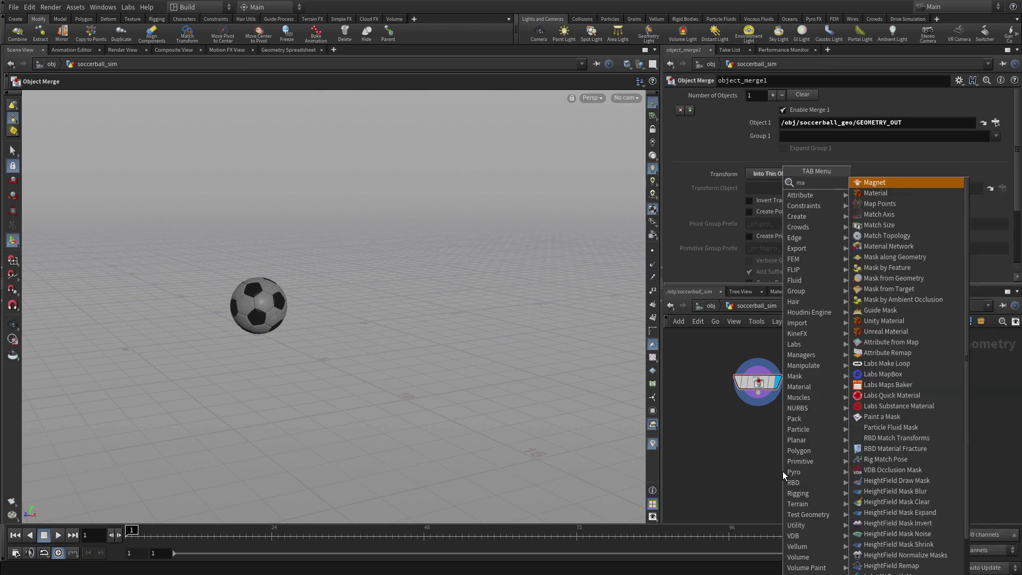
key(Down)
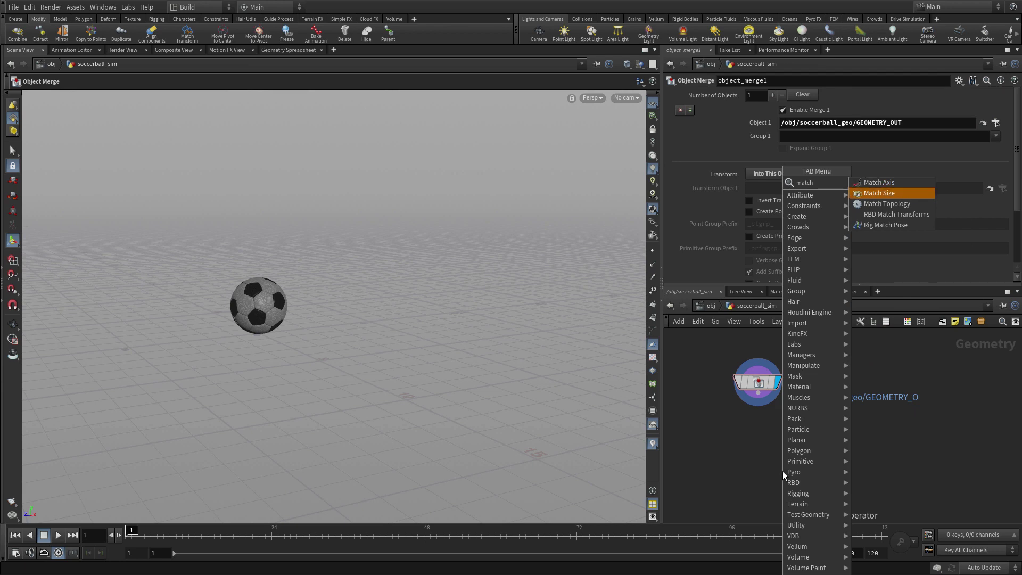
key(Return)
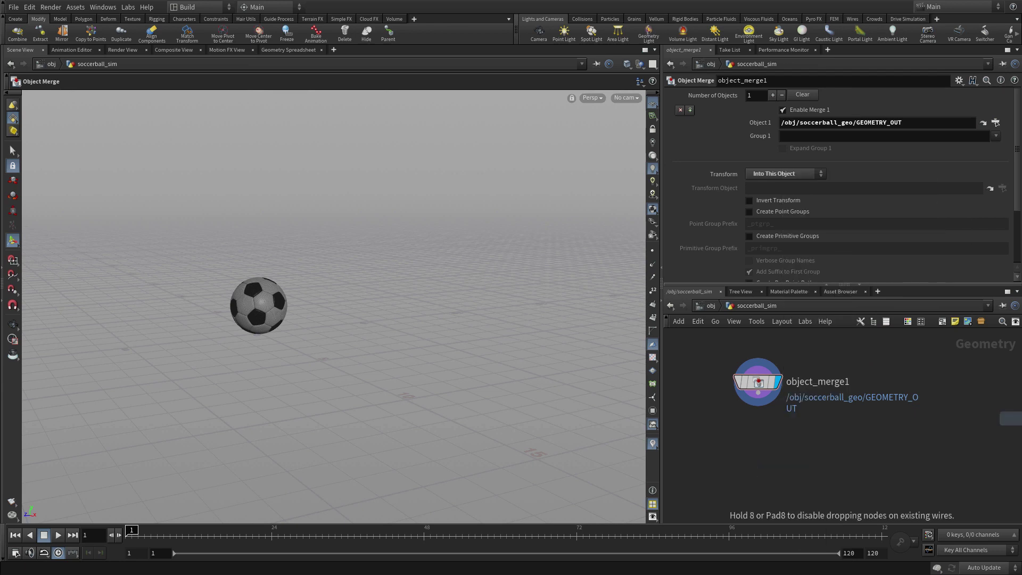
click(757, 444)
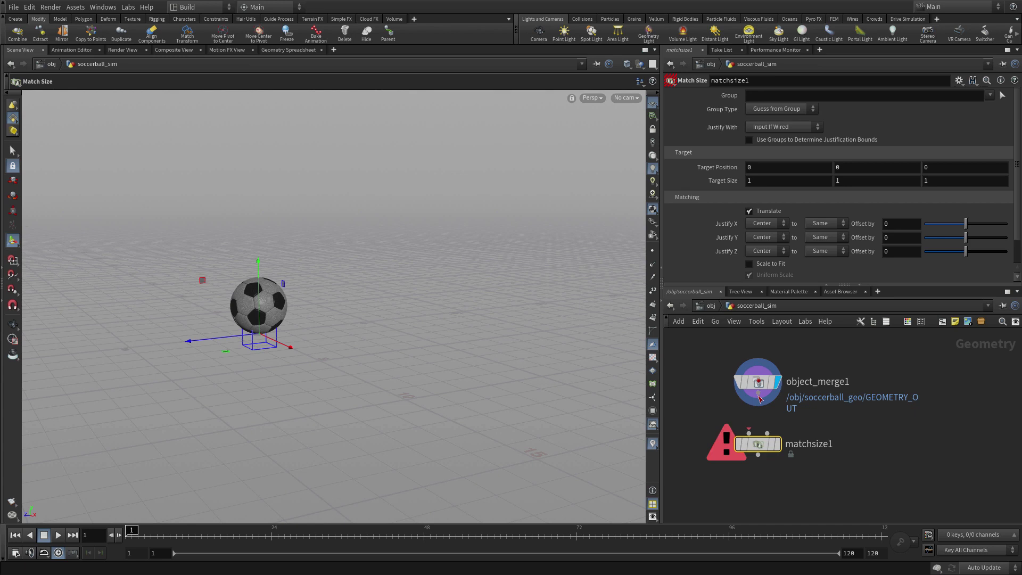
click(758, 404)
click(761, 434)
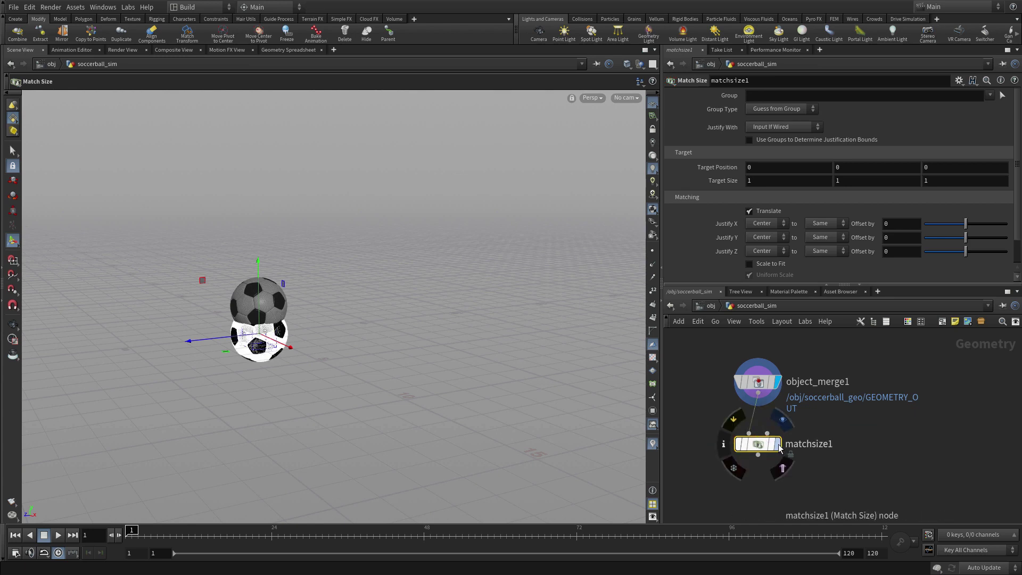
click(779, 445)
Set matchsize1's Justify Y to Min so the ball rests on the ground
click(762, 238)
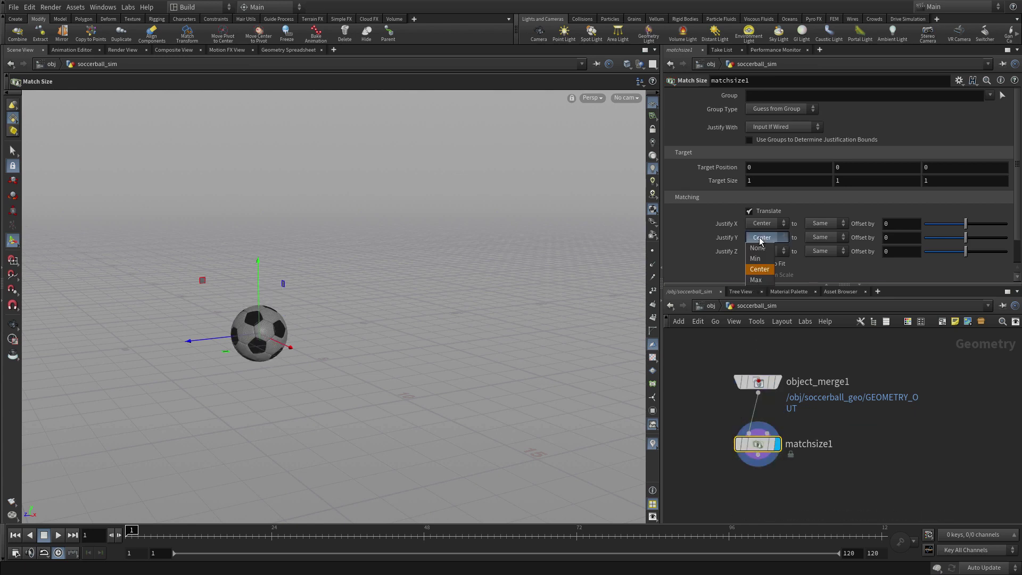
click(761, 267)
key(Escape)
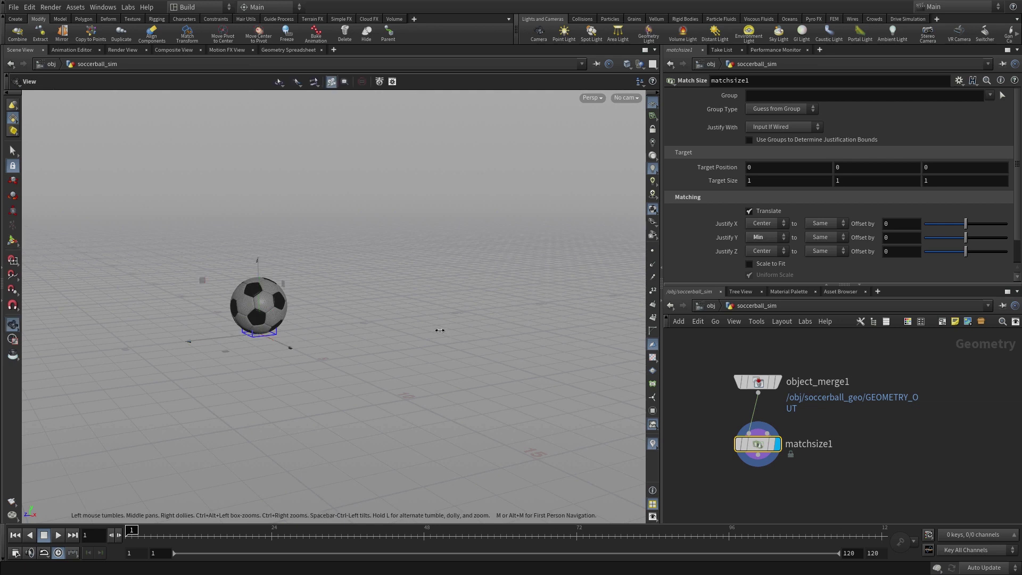
key(f)
drag(479, 354, 405, 314)
scroll(405, 314, down, 6)
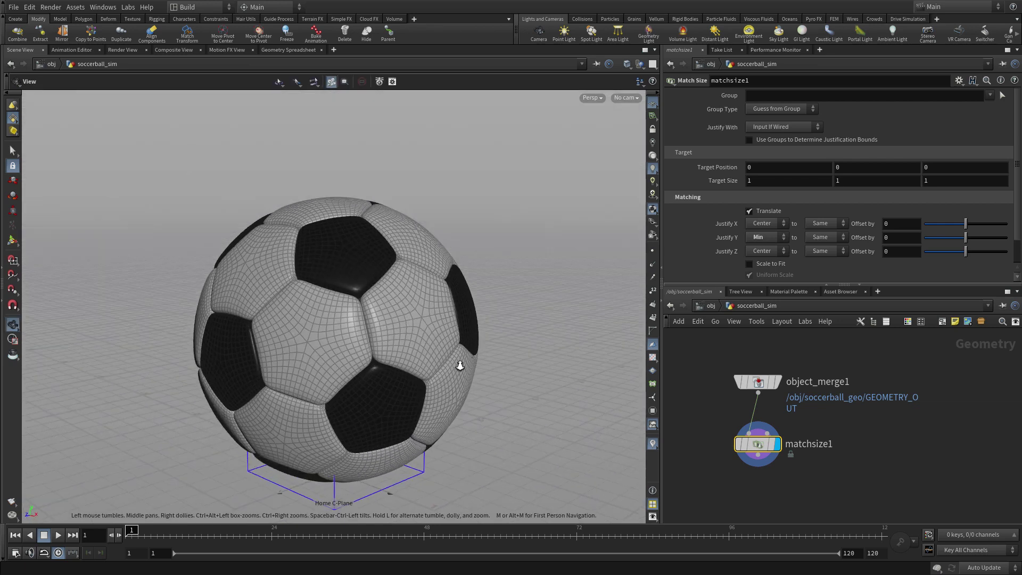
middle_drag(438, 390, 387, 392)
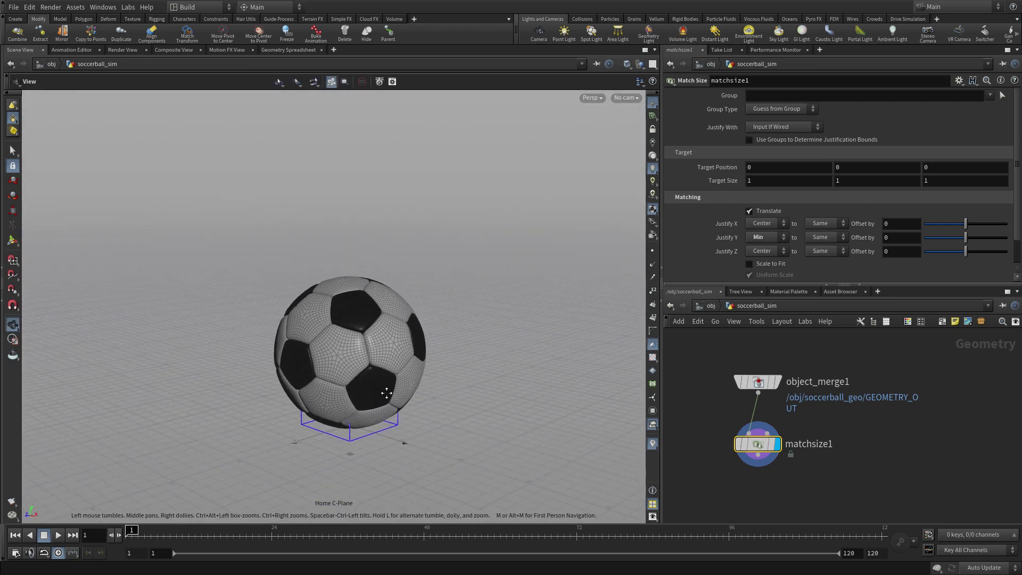
key(Return)
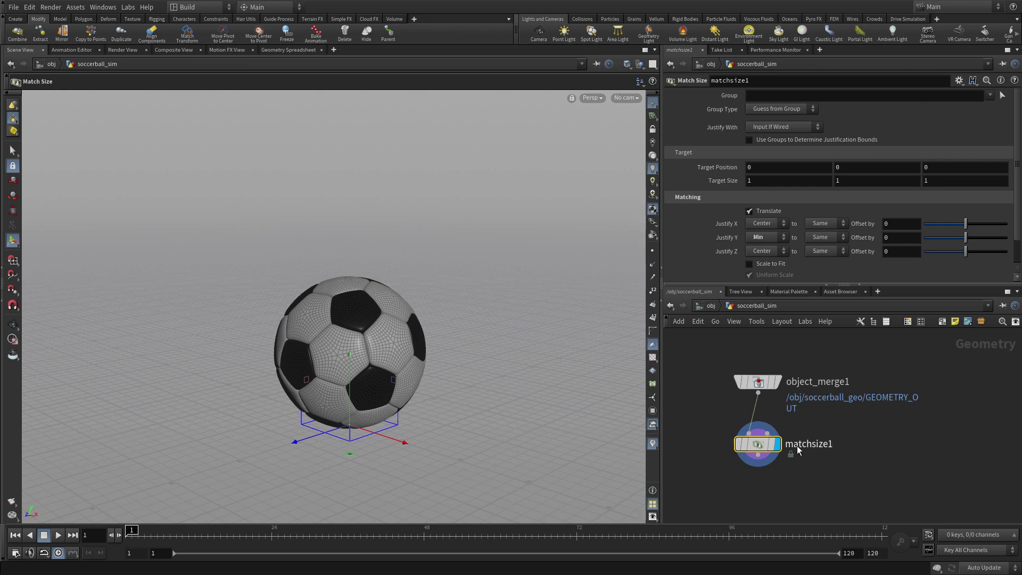
Add the box1 node and raise its Center Y to 8
key(Tab)
text(transform)
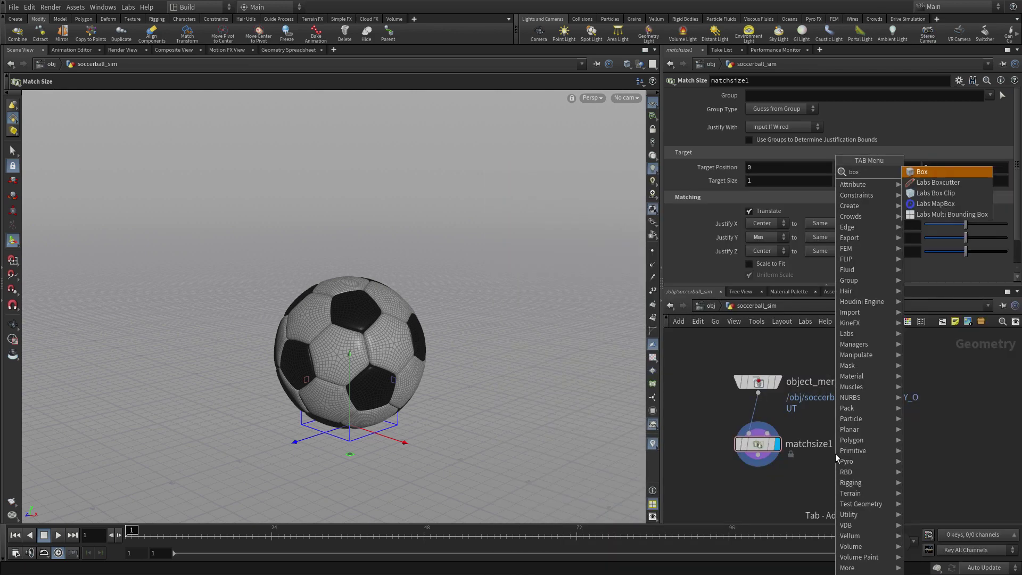
key(Return)
click(935, 429)
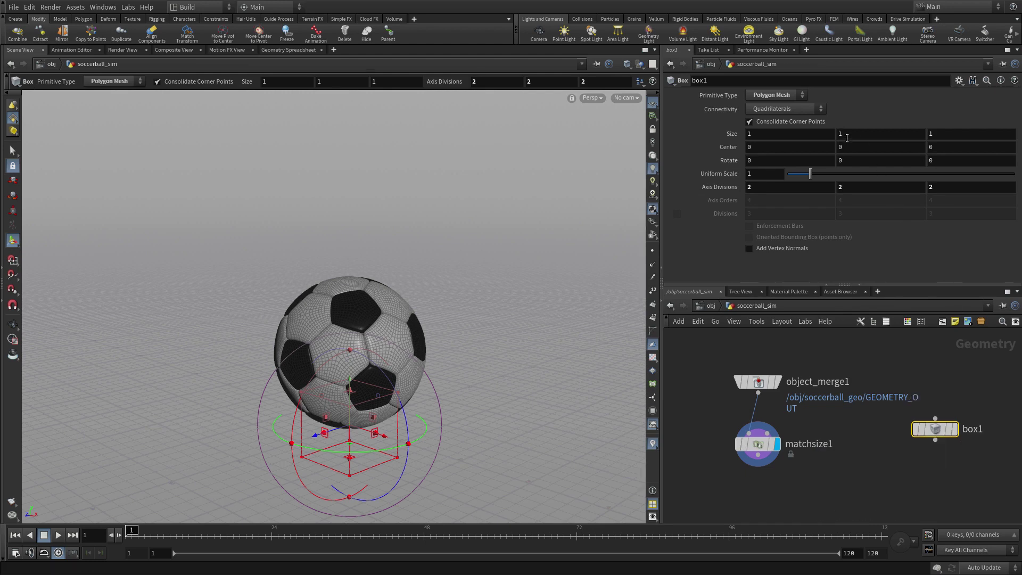
click(820, 148)
key(Tab)
text(8)
key(Return)
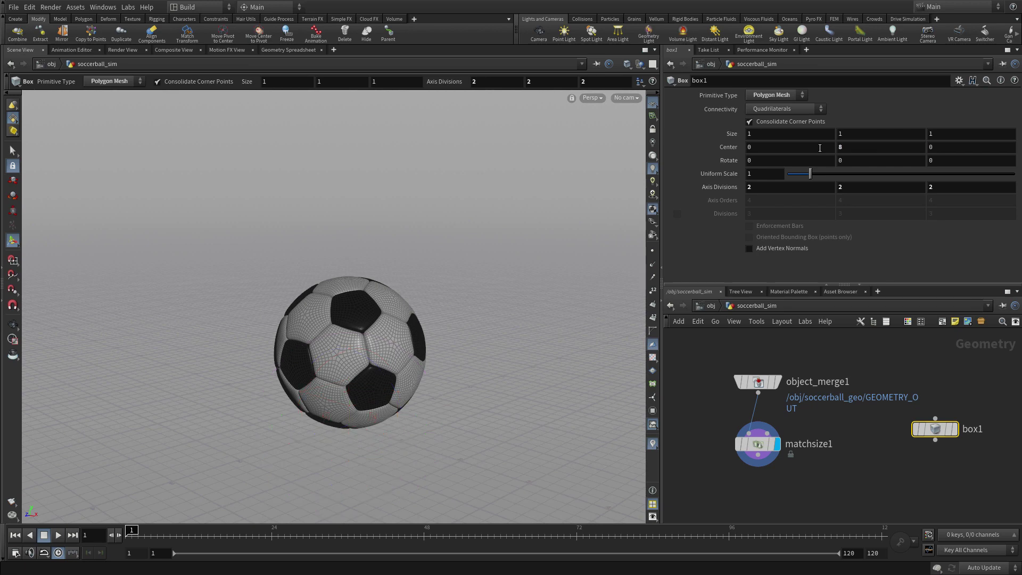
key(Escape)
scroll(513, 299, down, 5)
middle_drag(478, 256, 417, 335)
key(Return)
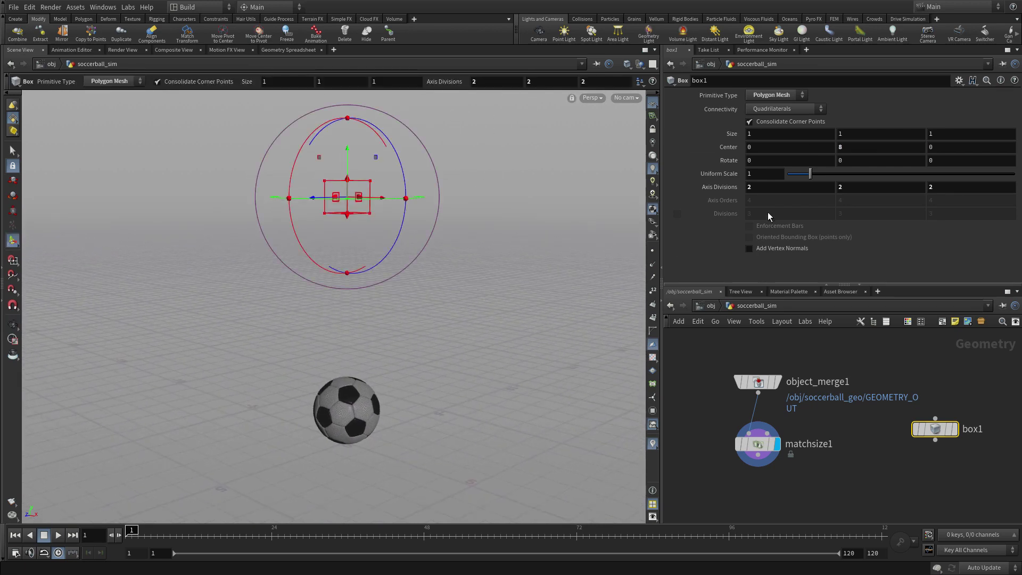
Rotate the box 45 on X, Y and Z and give it Uniform Scale 6
click(761, 148)
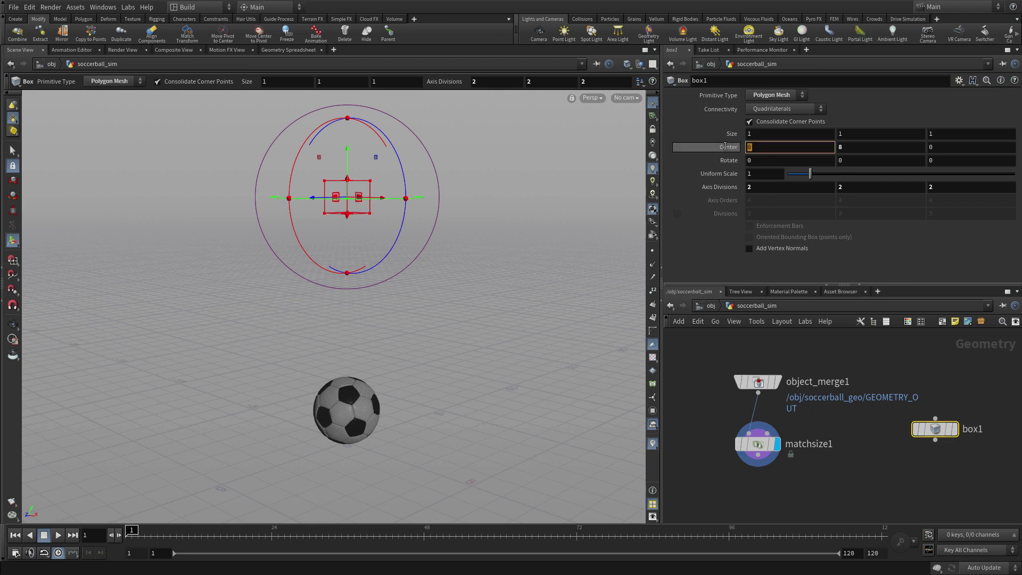
click(756, 161)
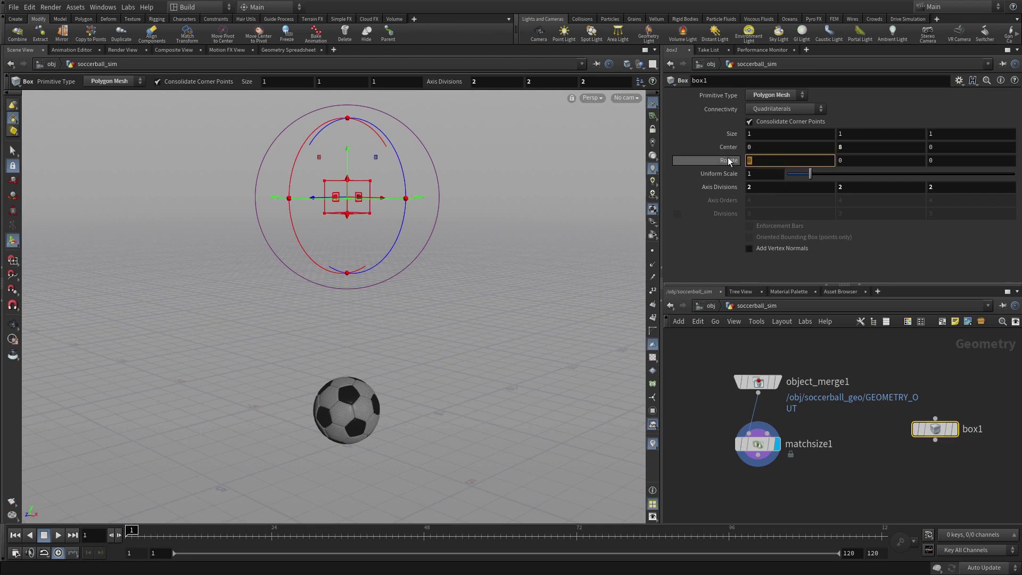
text(45)
key(Tab)
text(45)
key(Tab)
text(45)
key(Tab)
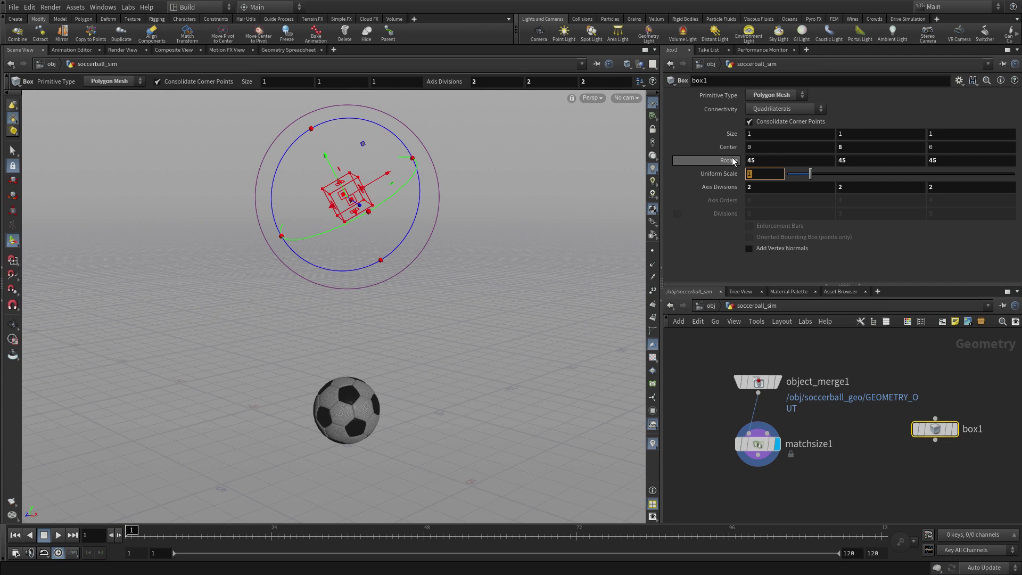
text(6)
key(Tab)
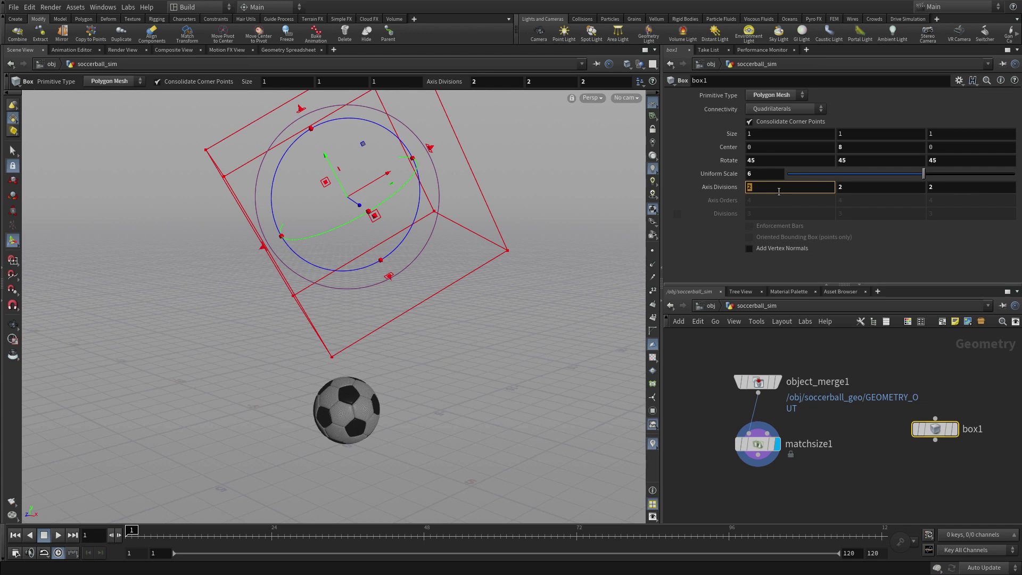
Set the box's Axis Divisions to 3 and rename the node box
text(3)
key(Tab)
text(3)
key(Tab)
text(3)
key(Tab)
text(q)
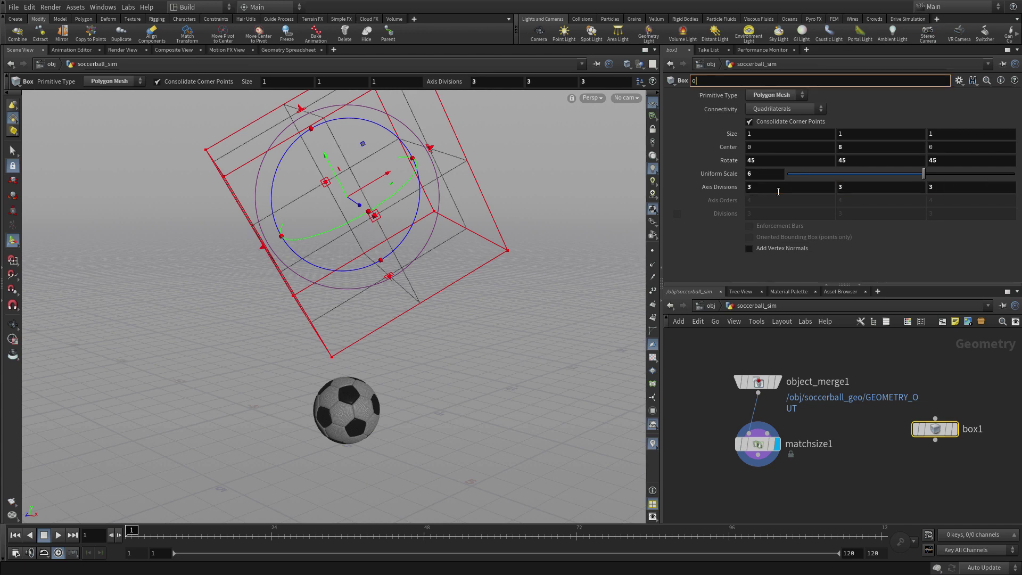
text(_)
key(Return)
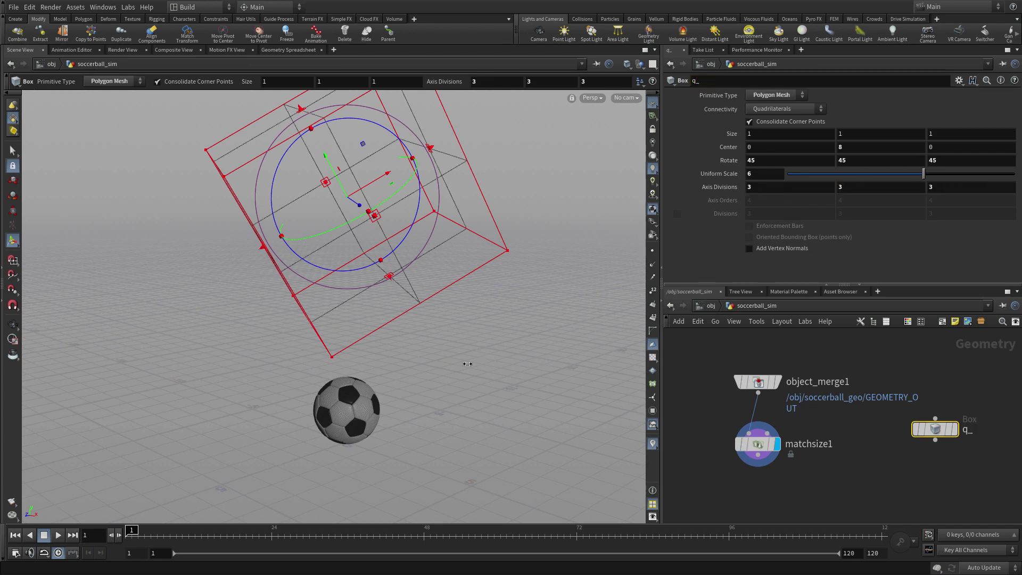
key(Escape)
drag(446, 368, 474, 353)
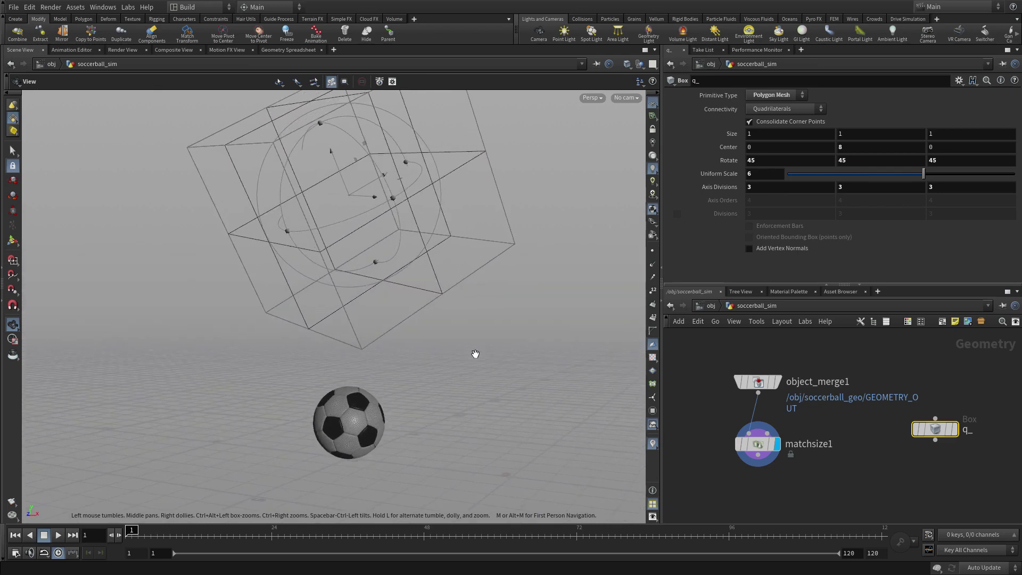
key(Return)
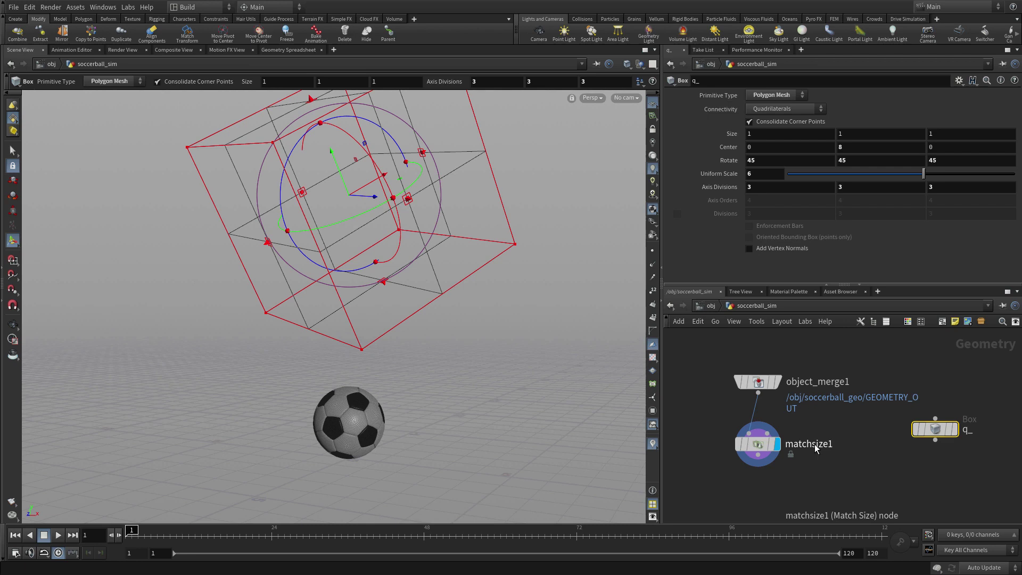
double_click(973, 432)
text(box)
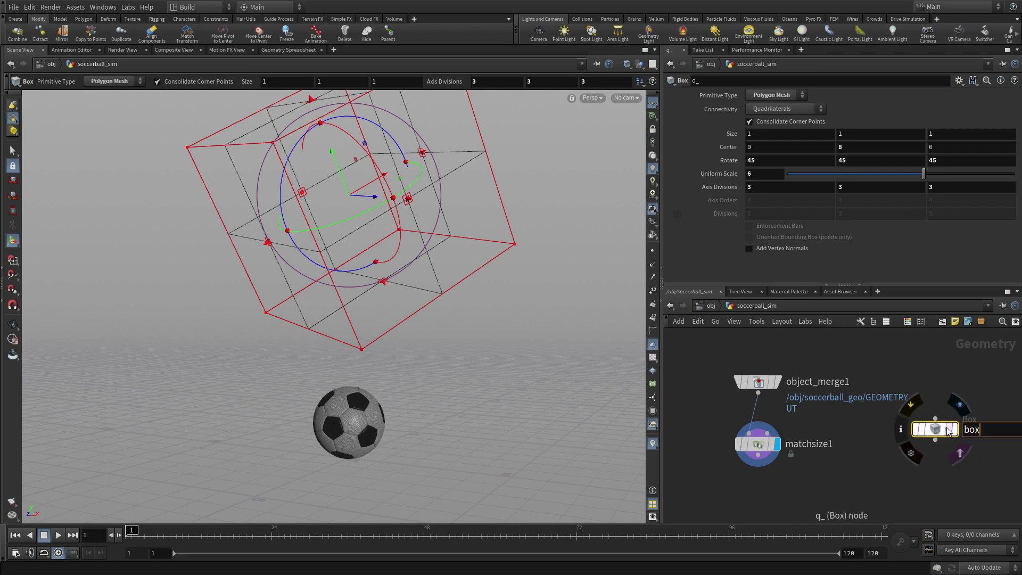
key(Return)
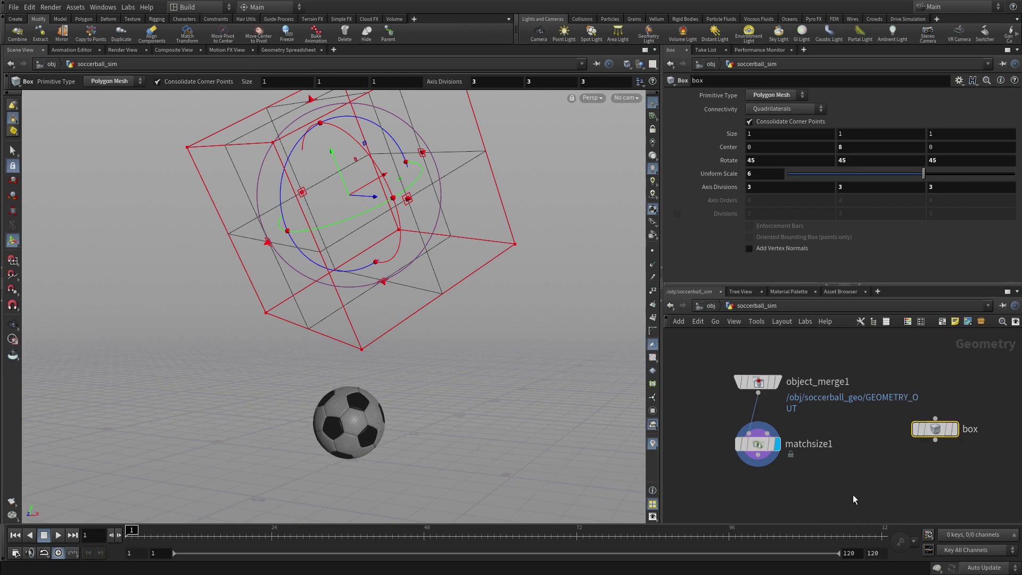
Add a displayed Copy to Points node with matchsize1 wired into its first input
middle_drag(854, 494, 846, 430)
key(Tab)
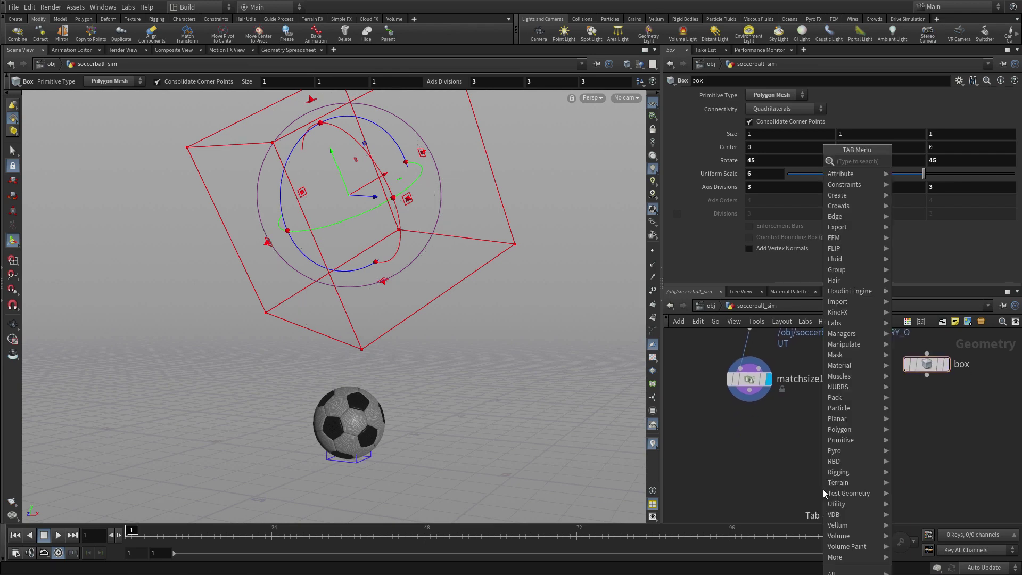
text(copyto)
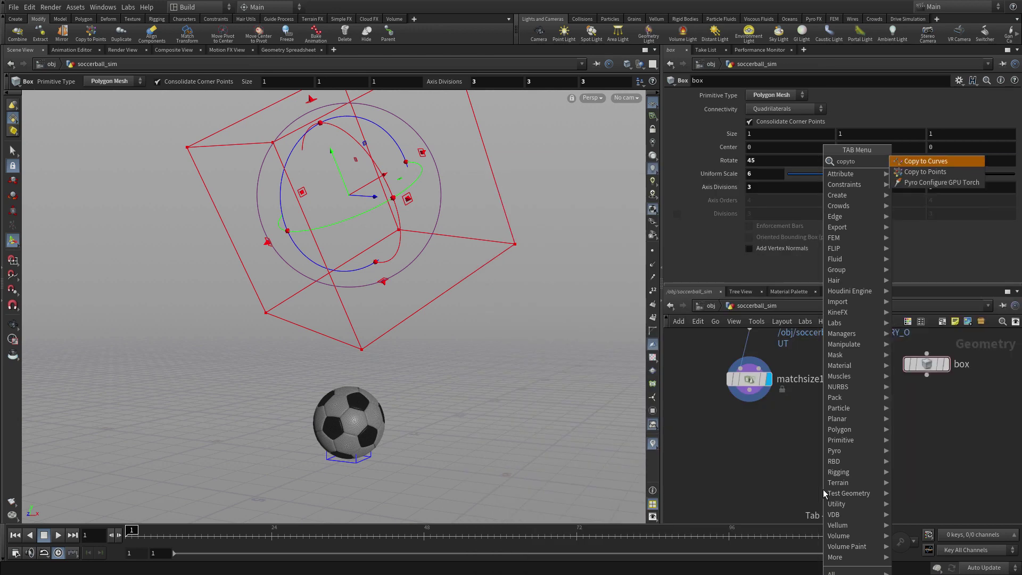
key(Down)
key(Return)
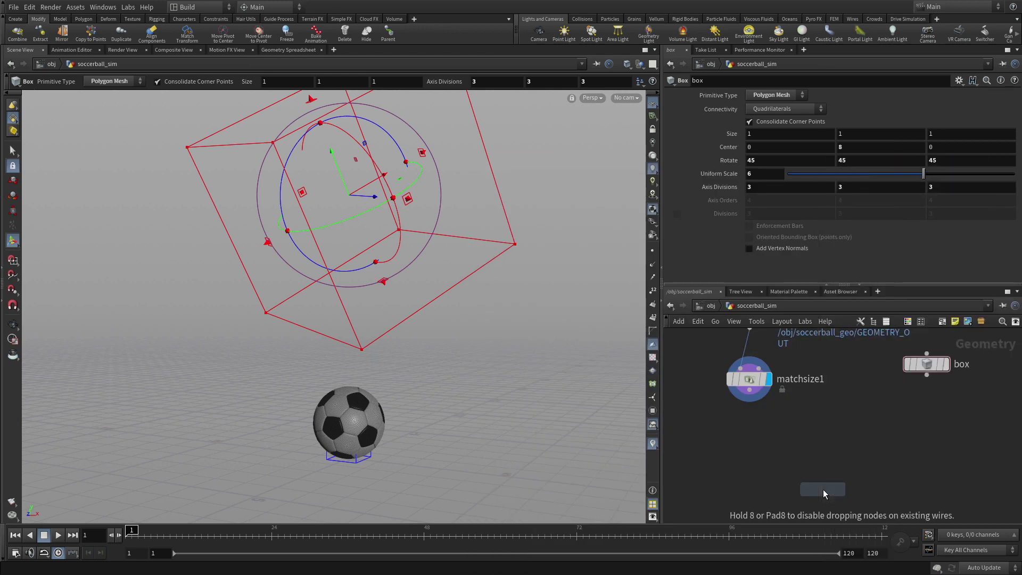
click(834, 460)
mouse_move(832, 460)
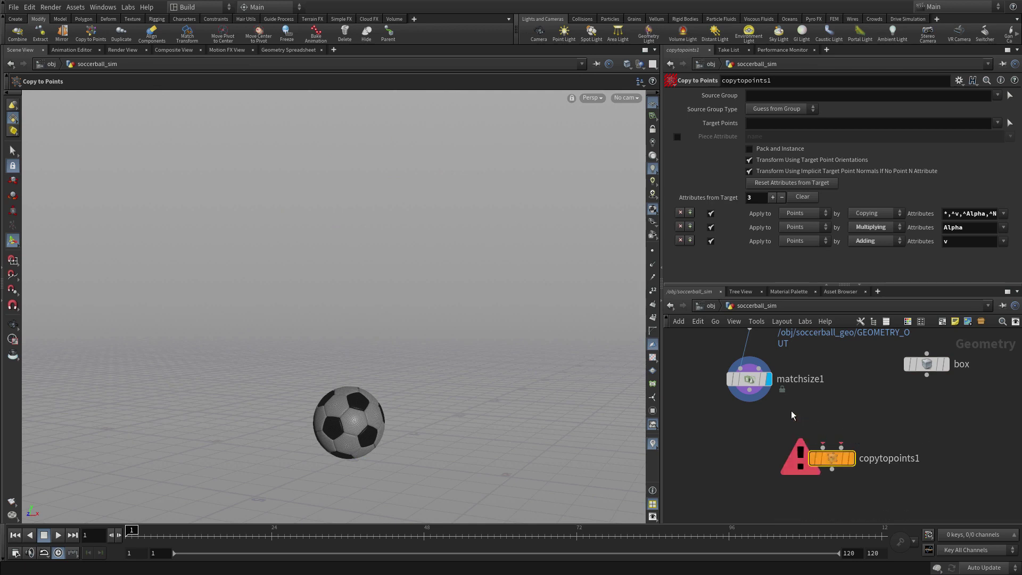
click(750, 391)
click(824, 450)
click(852, 461)
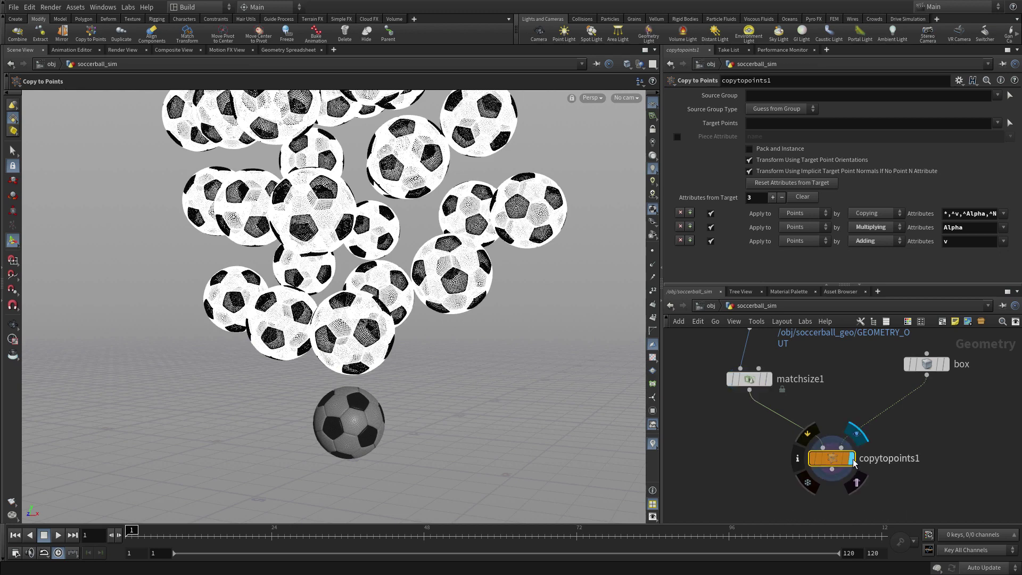
Enable Pack and Instance on copytopoints1
key(Escape)
mouse_move(474, 319)
mouse_down()
mouse_move(388, 331)
mouse_move(403, 365)
mouse_up()
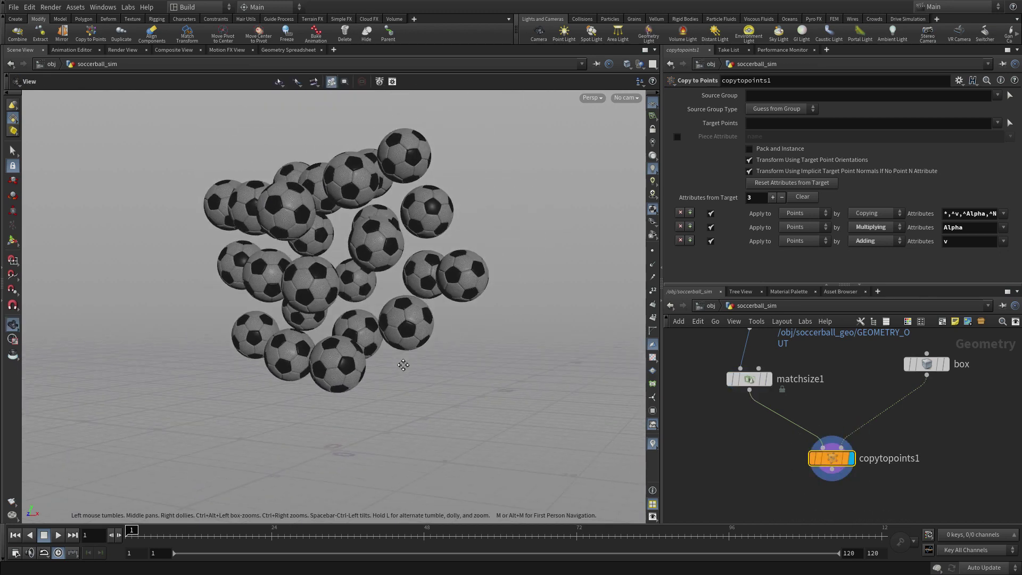
key(Return)
click(780, 148)
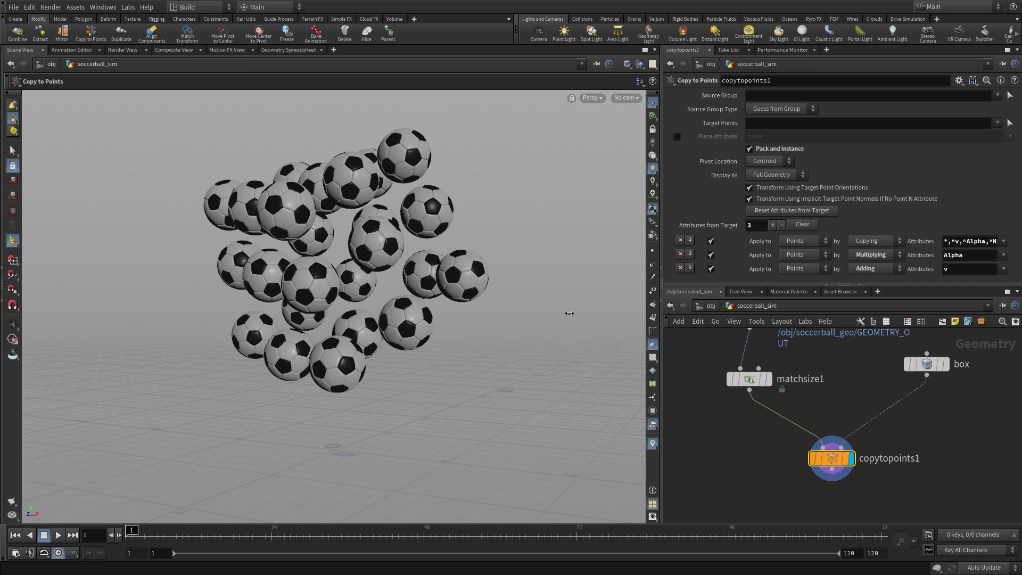
Insert a Mountain noise node on the wire between box and copytopoints1
click(864, 500)
key(Tab)
text(mou)
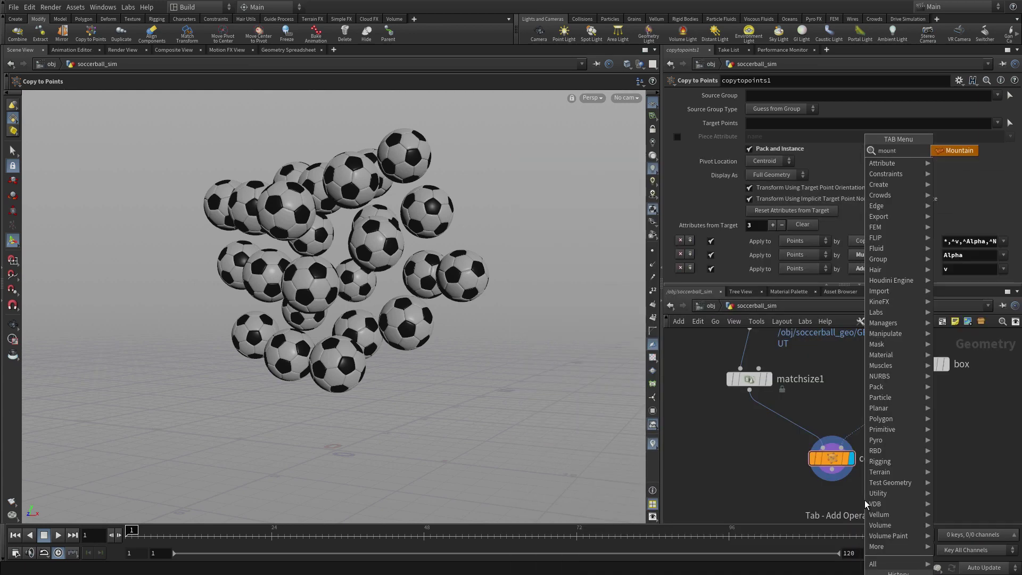
key(Return)
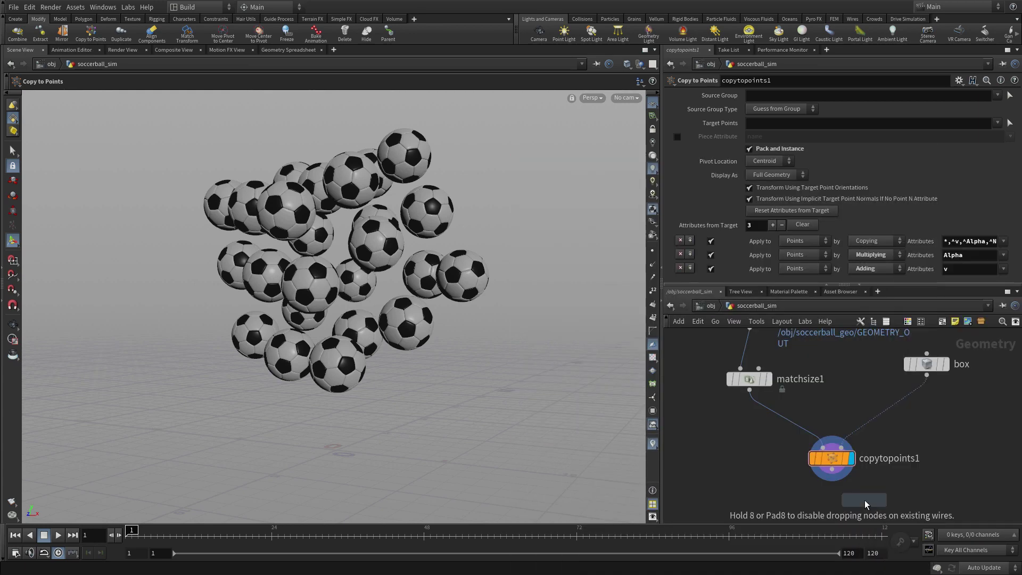
click(890, 407)
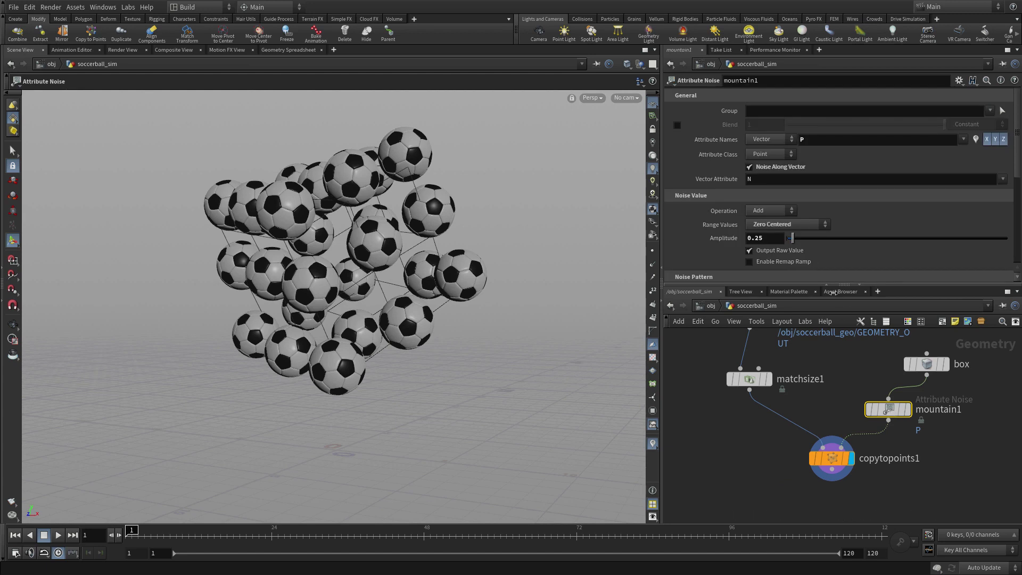
Turn off Noise Along Vector and set the noise Amplitude to 2
click(776, 168)
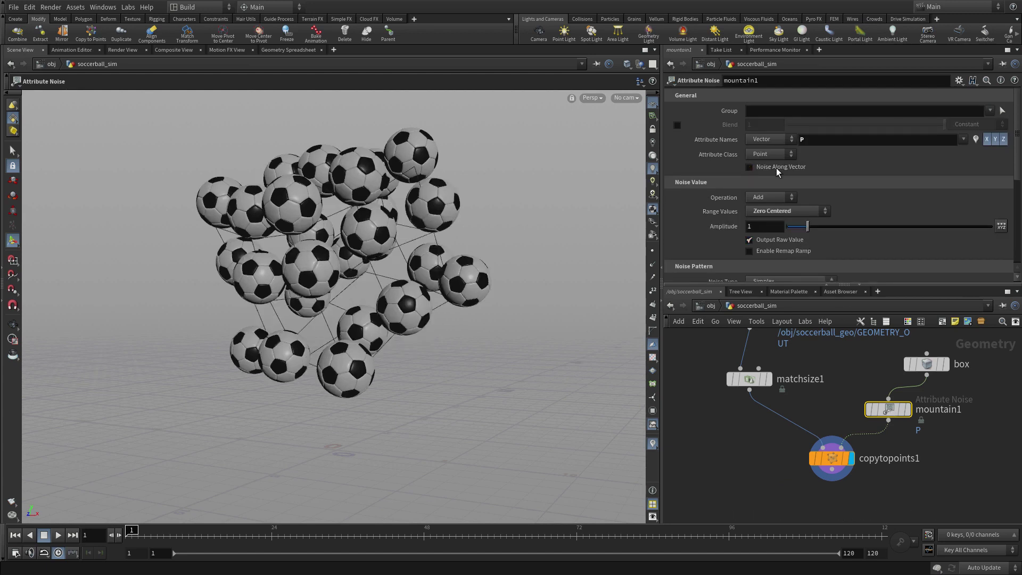
double_click(764, 232)
text(2)
key(Return)
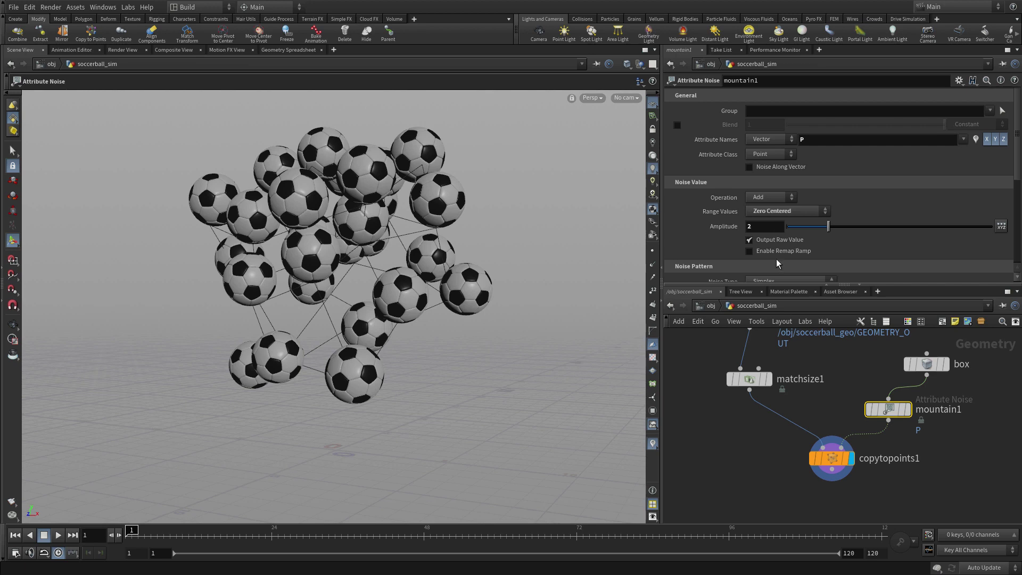
Add rbdbulletsolver1 under copytopoints1 and feed copytopoints1 into its first input
middle_drag(886, 466, 839, 404)
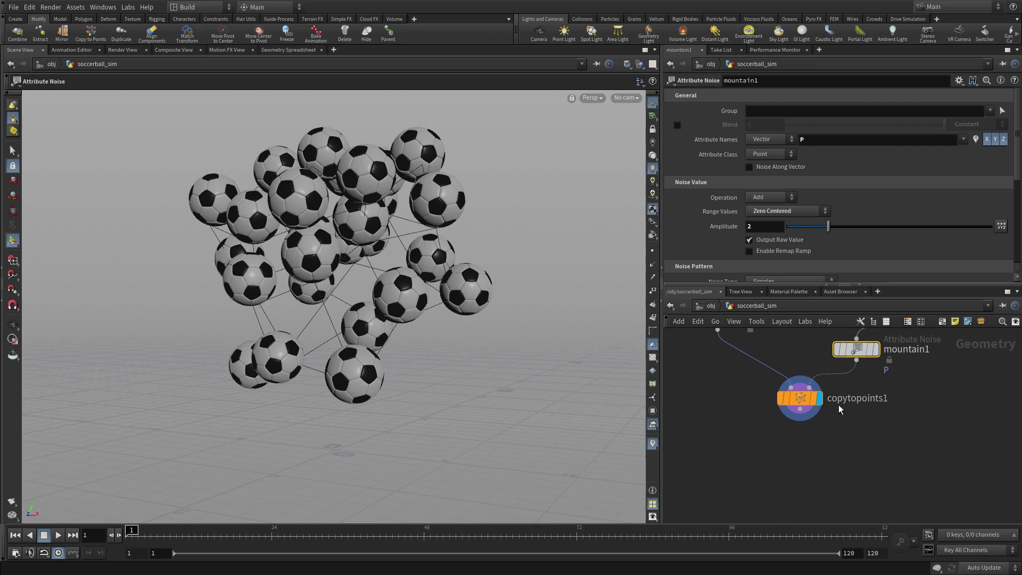
key(Tab)
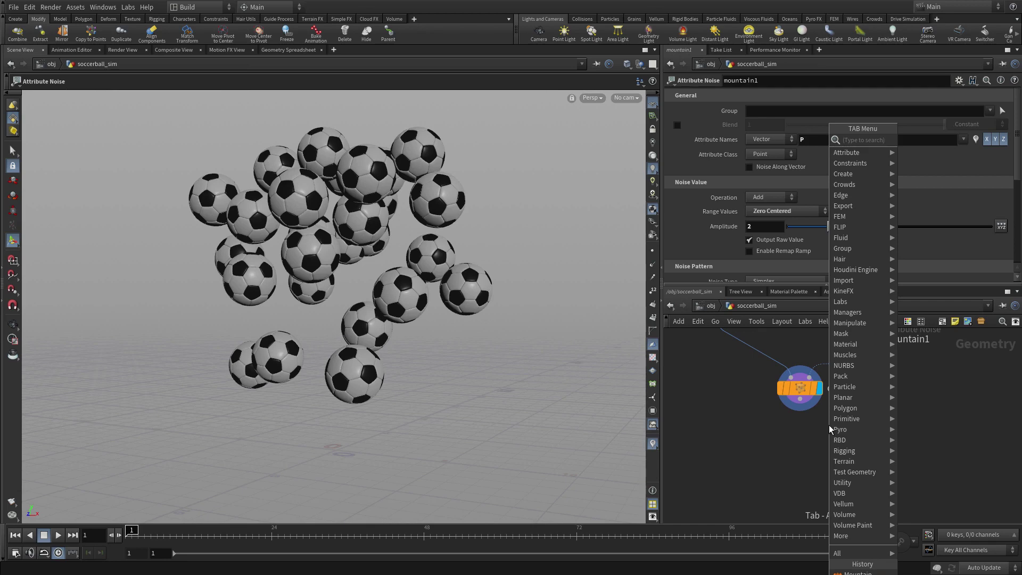
text(rbd bullet)
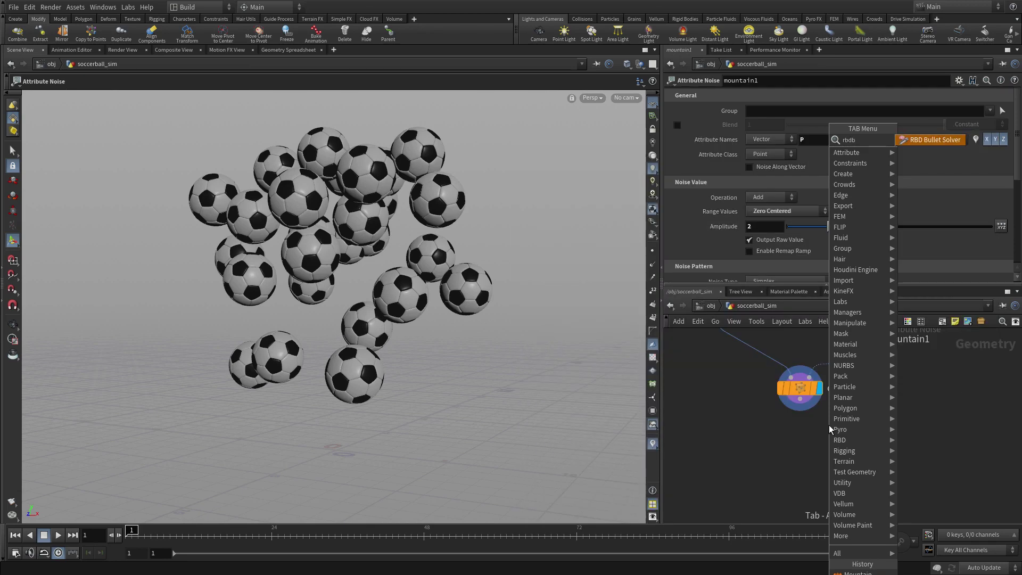
key(Return)
click(799, 464)
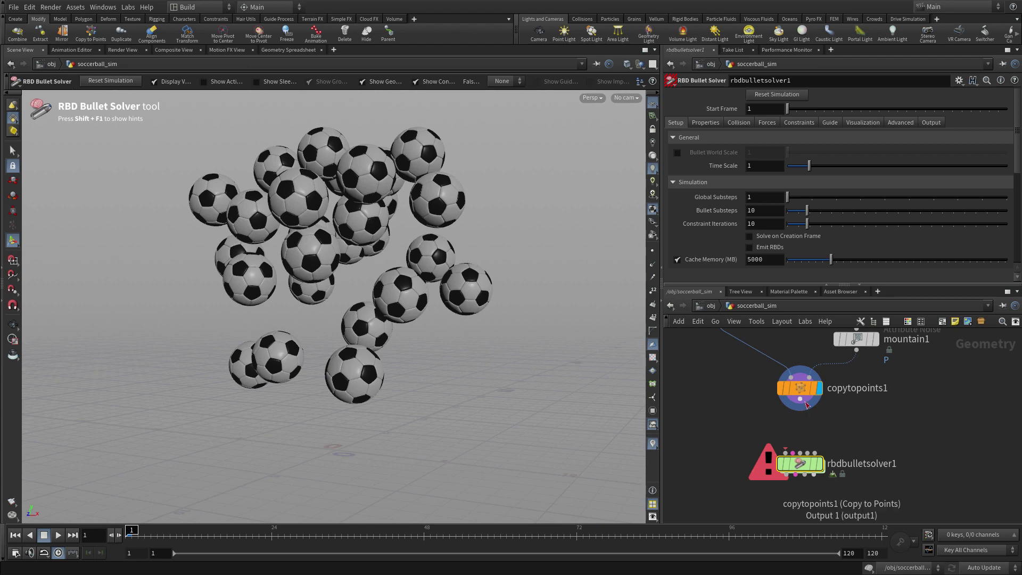
click(801, 400)
click(787, 452)
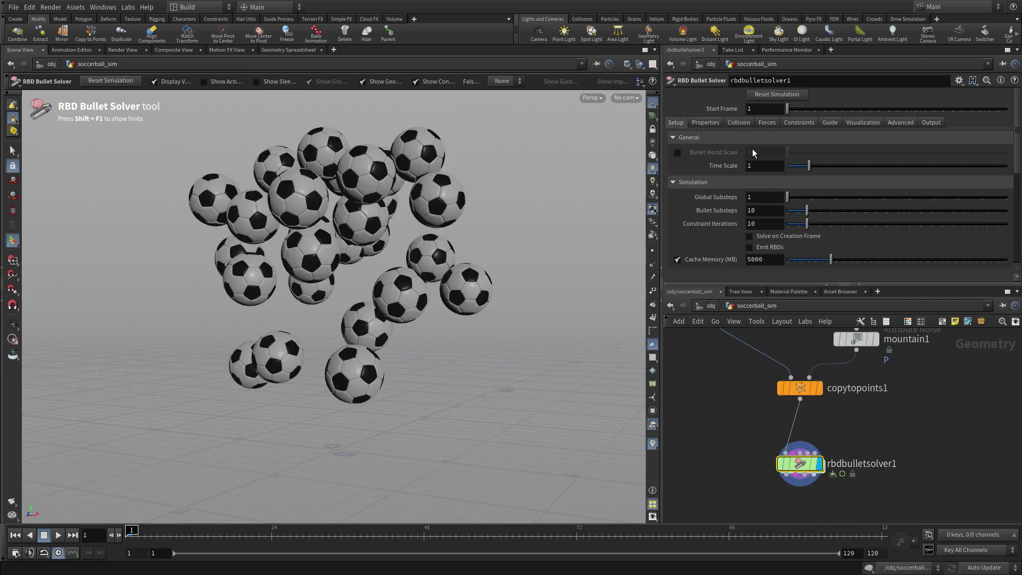
Set the solver's Ground Type to Ground Plane, then stop playback and rewind to frame 1
click(740, 123)
scroll(742, 213, down, 3)
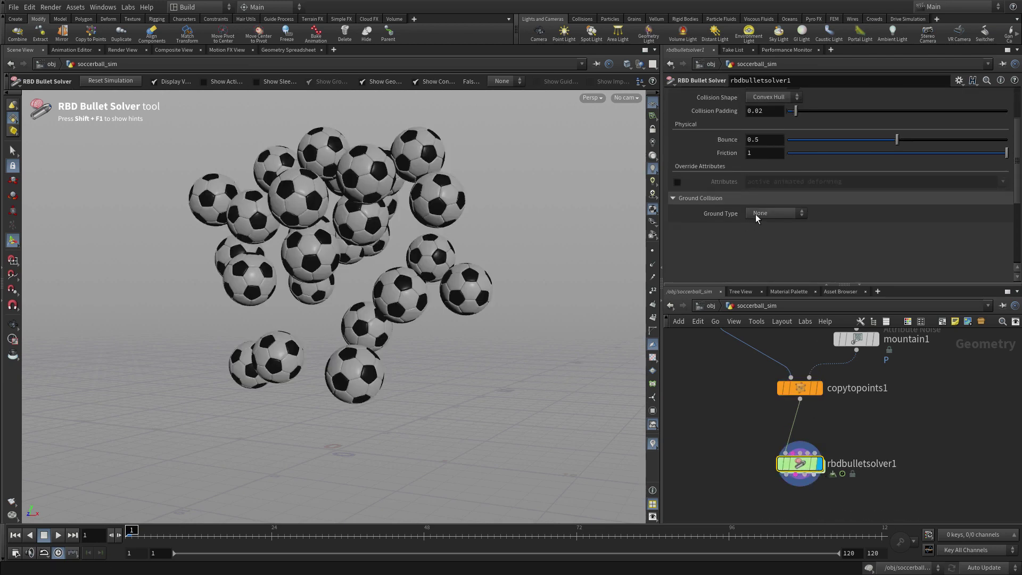
click(758, 213)
click(765, 235)
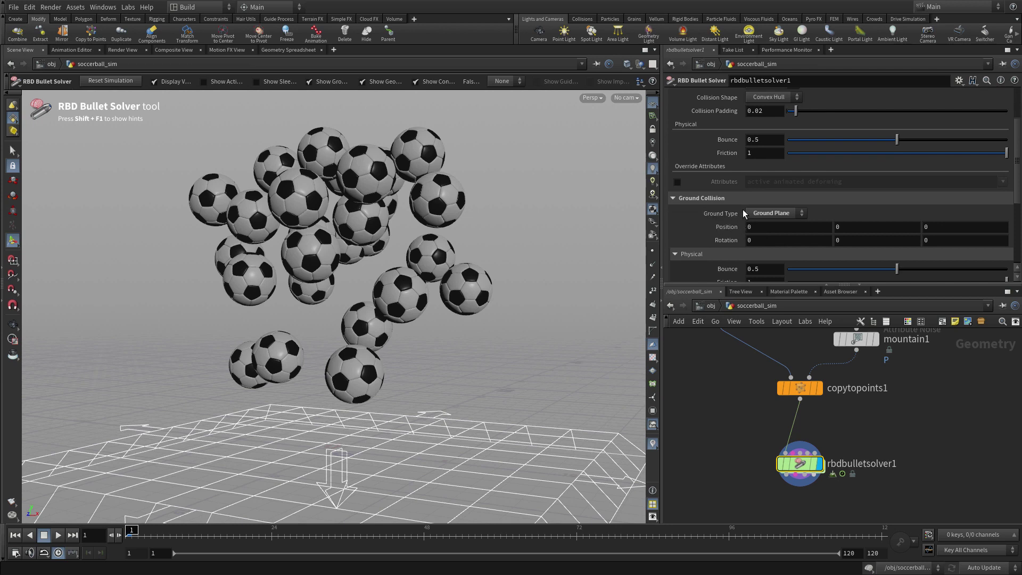
scroll(742, 209, up, 3)
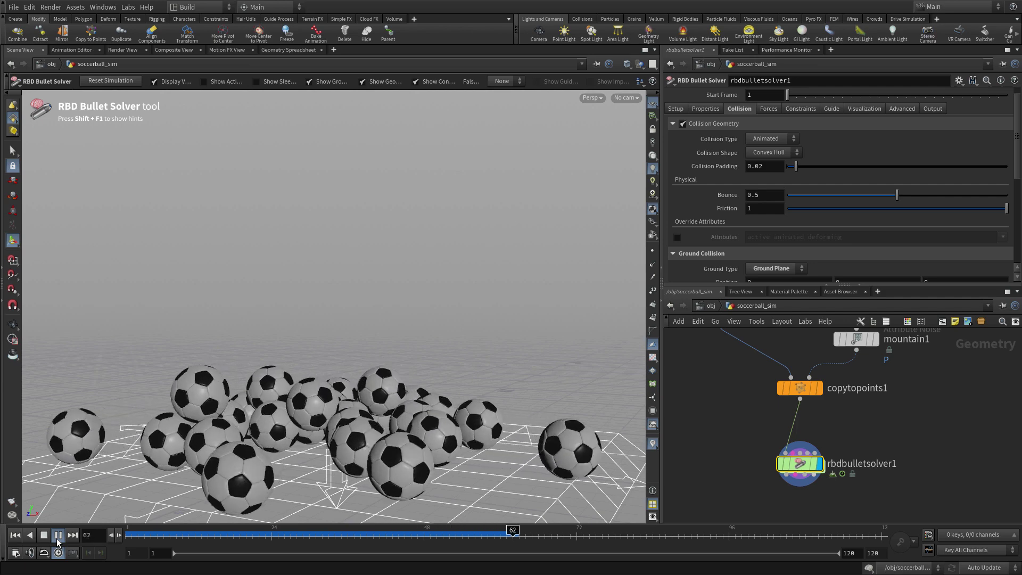
click(44, 535)
click(15, 535)
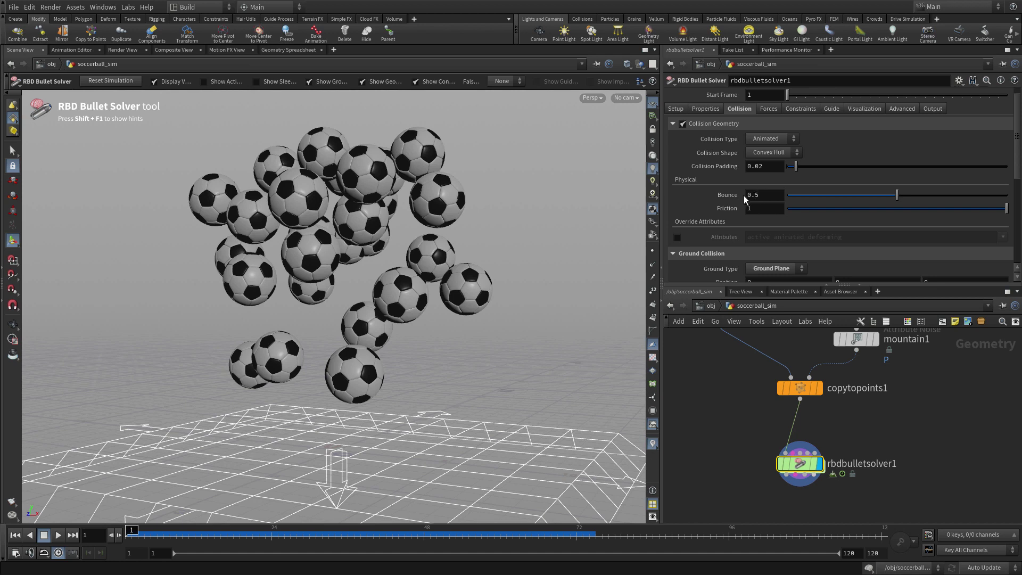
Set collision Bounce 0.8 and Friction 0, and piece Density 10 with Bounce 1.1
drag(757, 195, 791, 199)
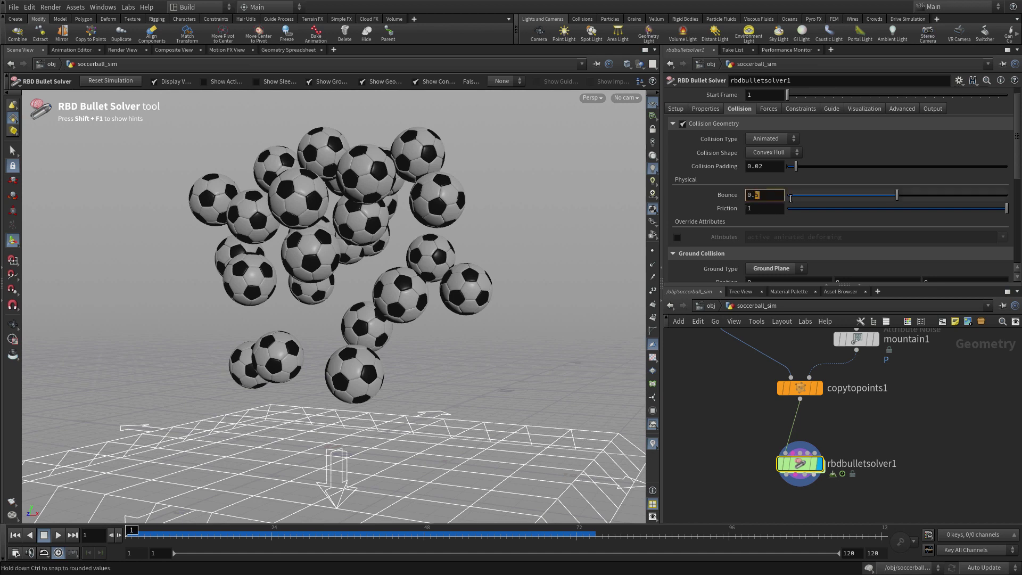
click(789, 208)
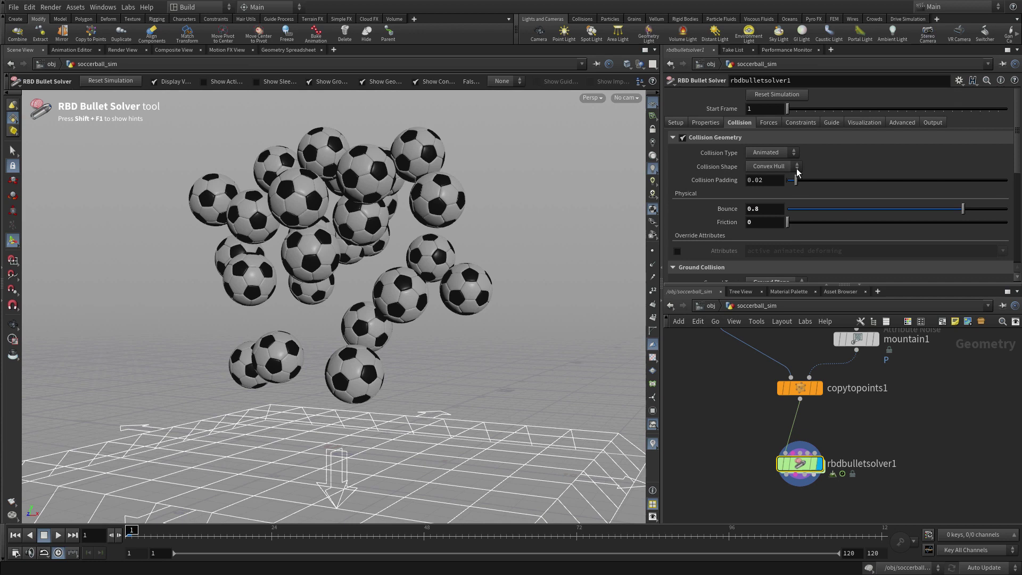
click(710, 121)
double_click(765, 185)
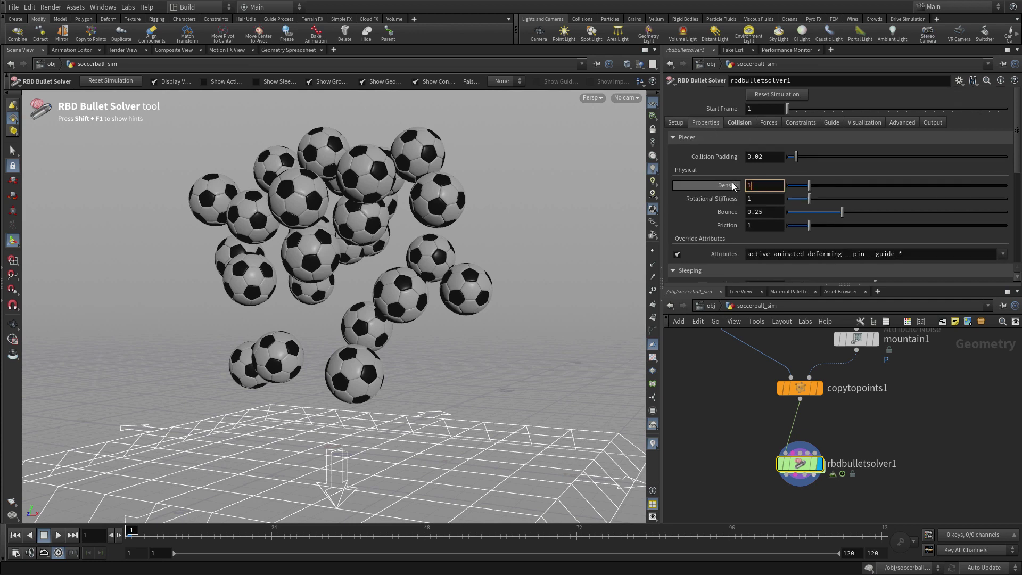
text(10)
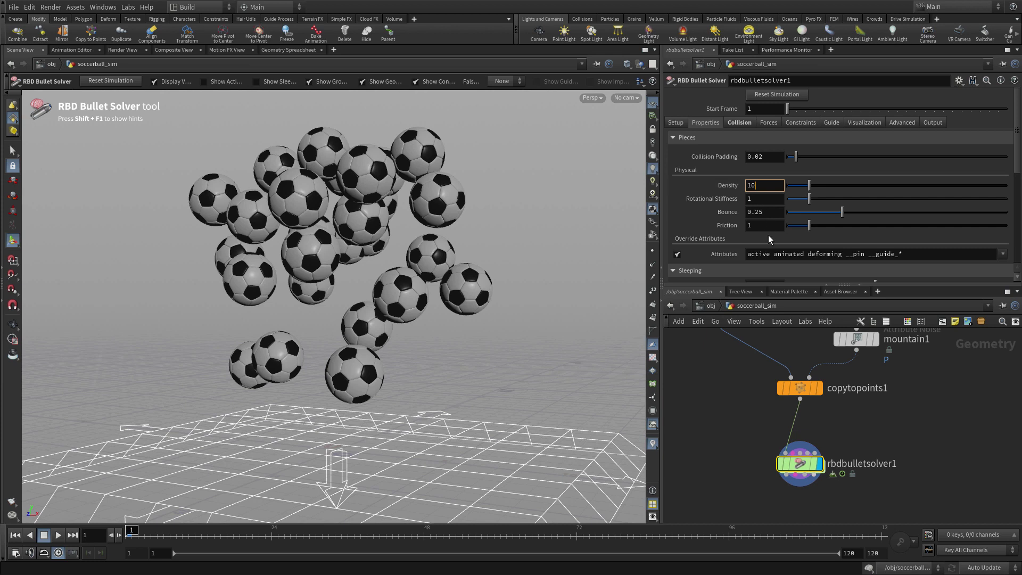
double_click(763, 212)
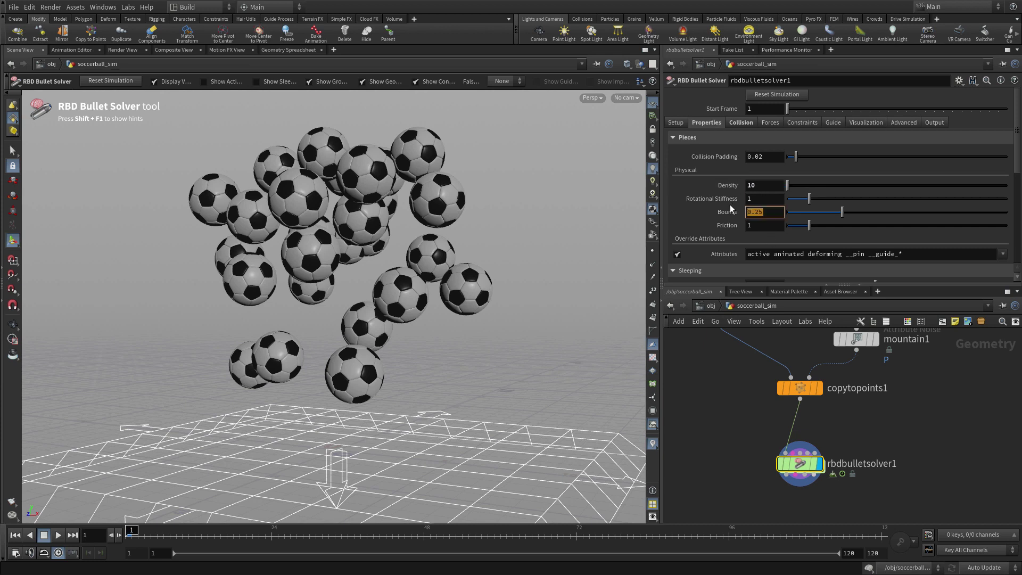
text(1.1)
key(Return)
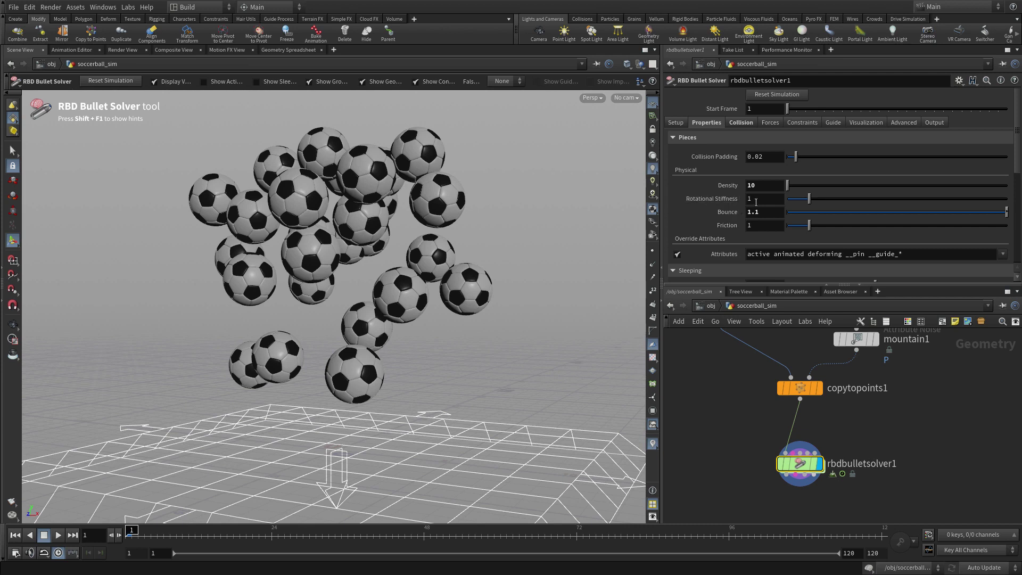
Play the simulation, stop it, and scrub back through the frames to check the bounce
scroll(803, 168, down, 3)
scroll(797, 140, up, 2)
scroll(797, 141, up, 1)
click(59, 537)
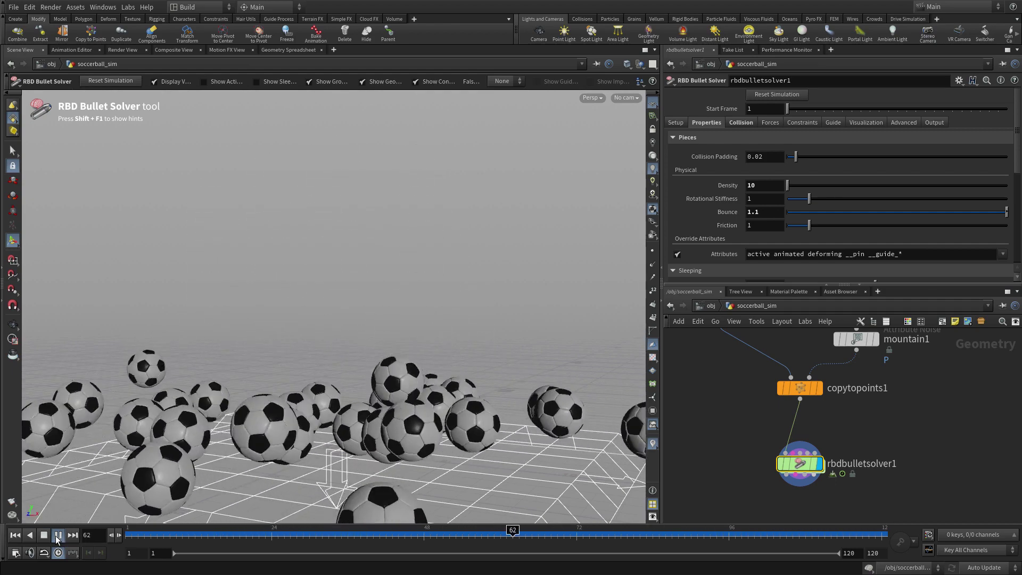
click(44, 537)
mouse_move(277, 534)
mouse_down()
mouse_move(312, 534)
mouse_move(185, 534)
mouse_move(620, 531)
mouse_move(314, 531)
mouse_move(575, 531)
mouse_up()
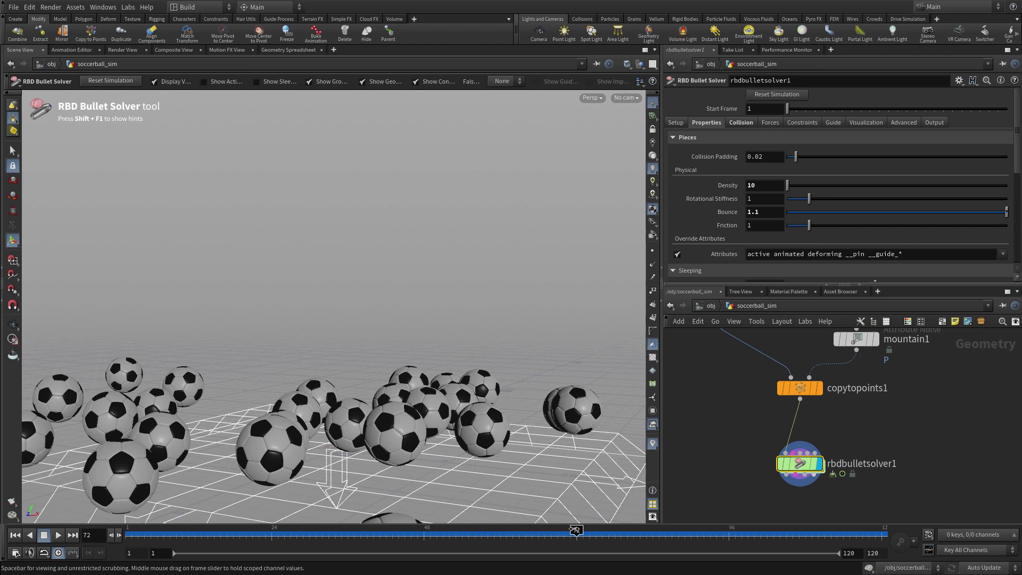
Add a USD Export node under rbdbulletsolver1, wire and display it, and return to frame 1
key(Tab)
text(us)
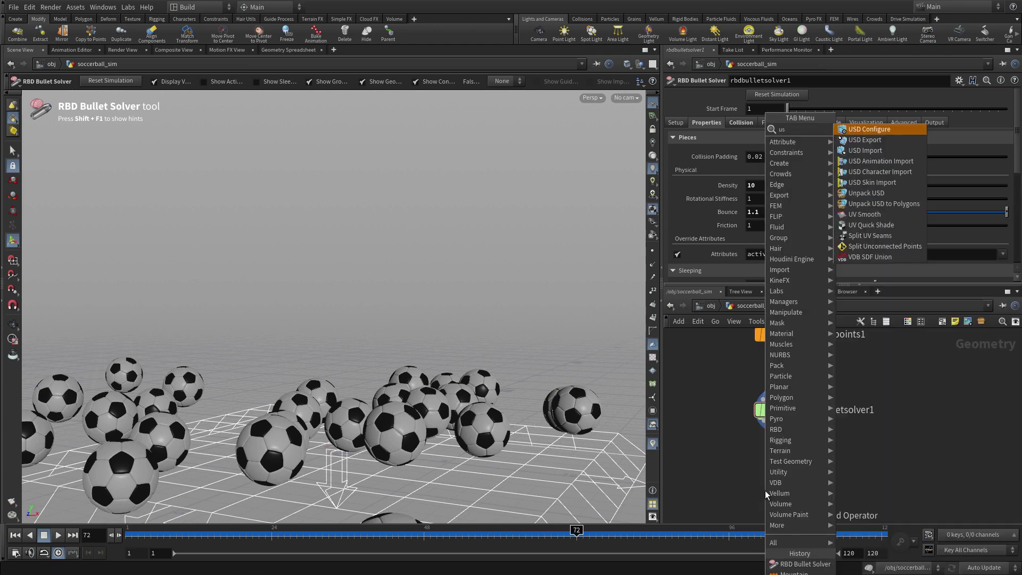
text(d ex)
key(Return)
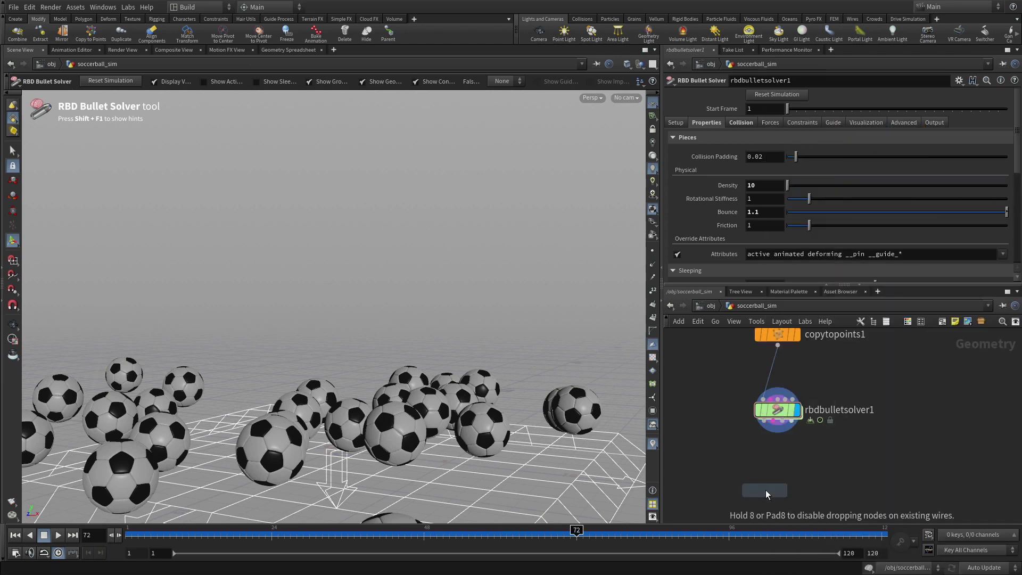
click(766, 490)
drag(765, 422, 778, 479)
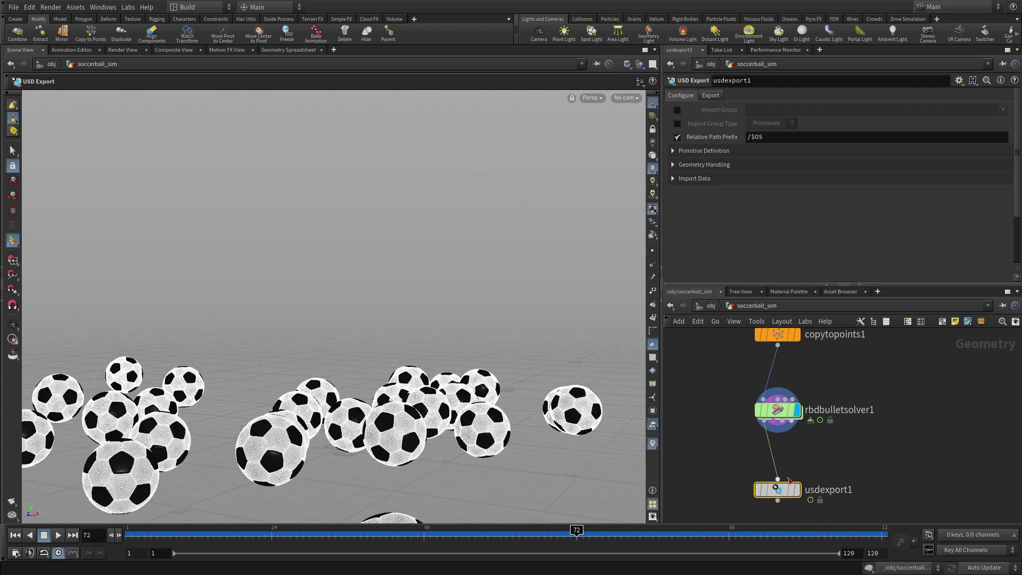
click(797, 490)
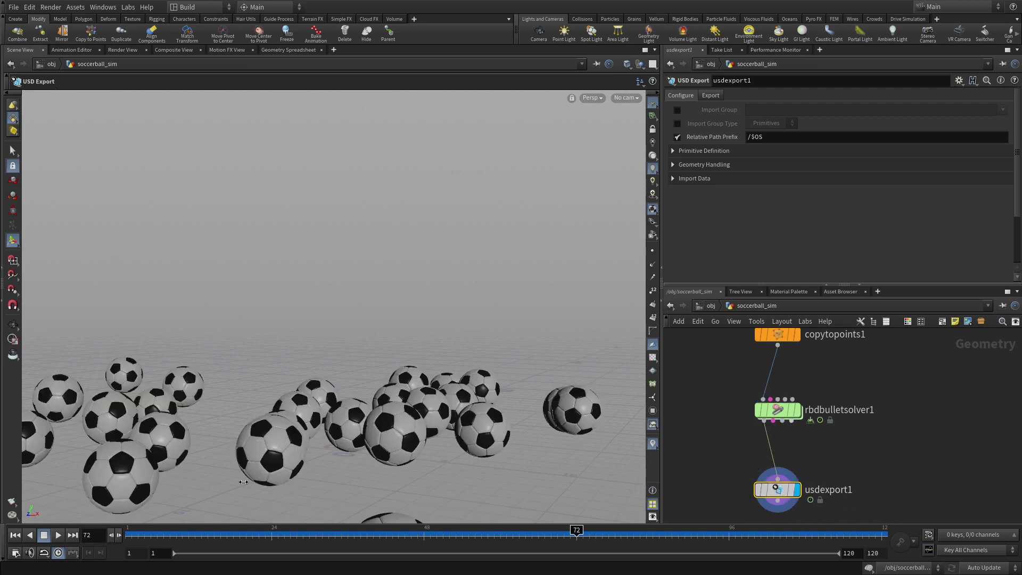
click(14, 535)
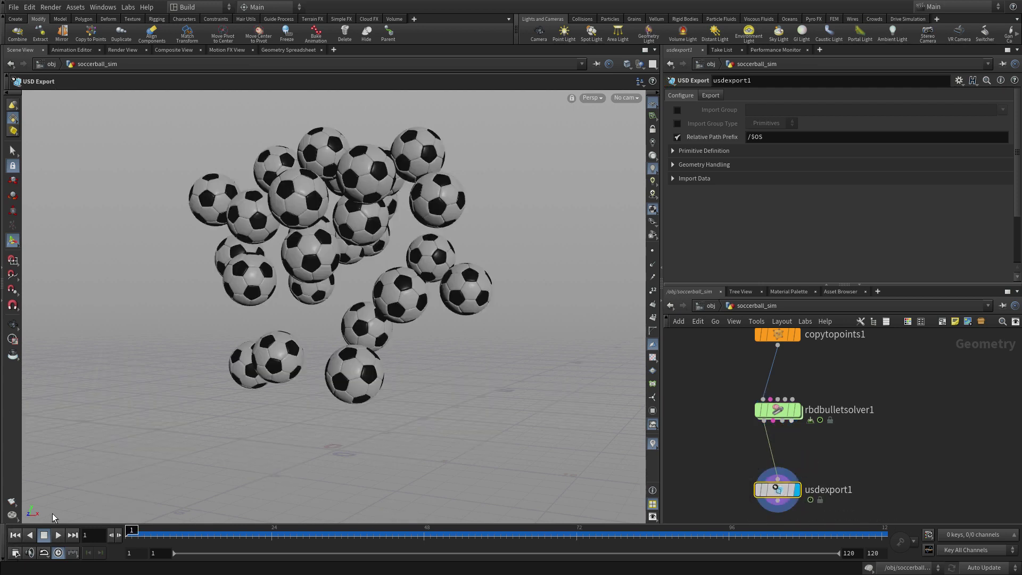
Rename the USD Export node to soccerball_sim
double_click(835, 488)
text(s)
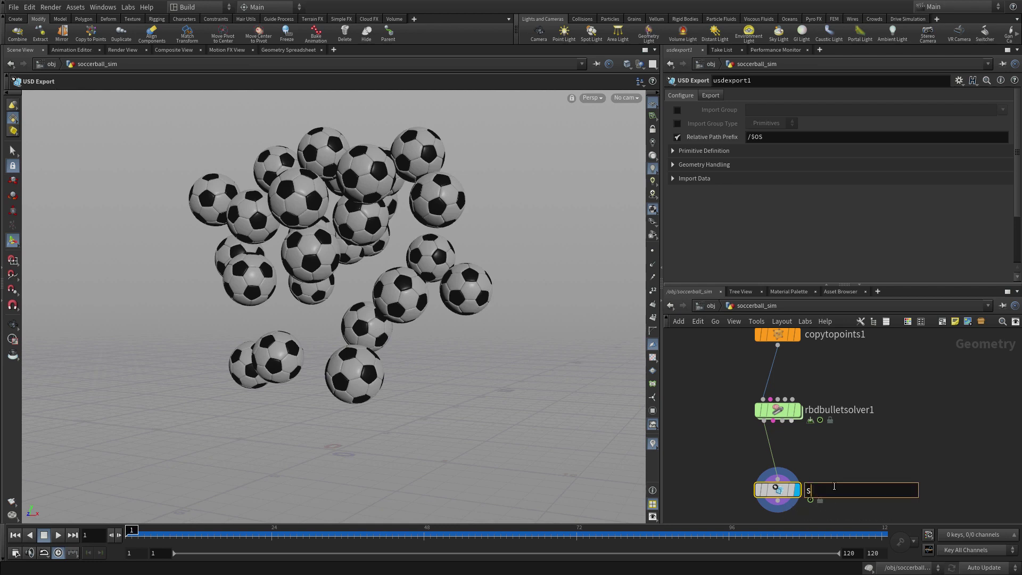
text(occerball_sim)
key(Return)
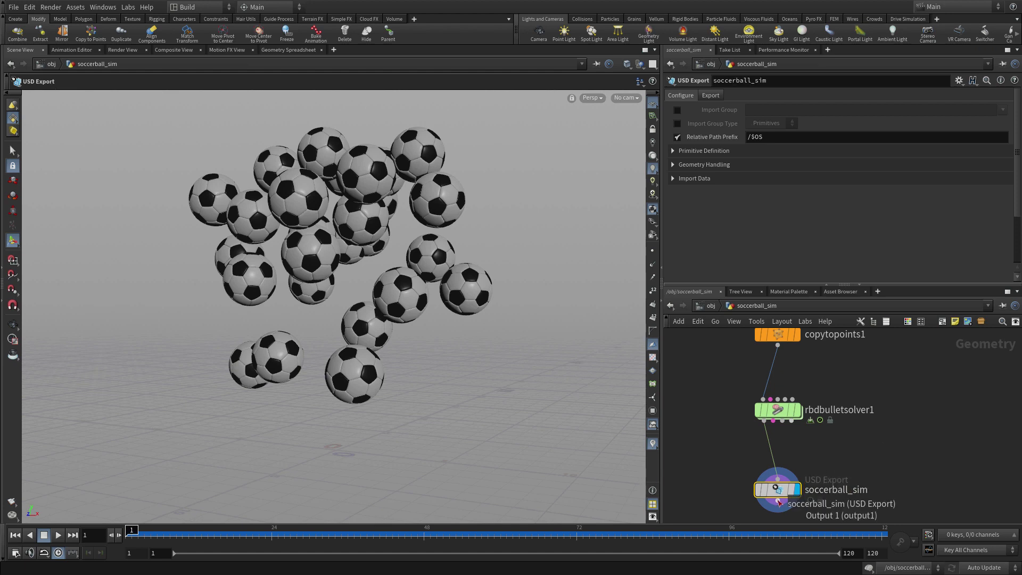
Set the export's Valid Frame Range to Render Frame Range on the Export tab
click(717, 94)
click(756, 122)
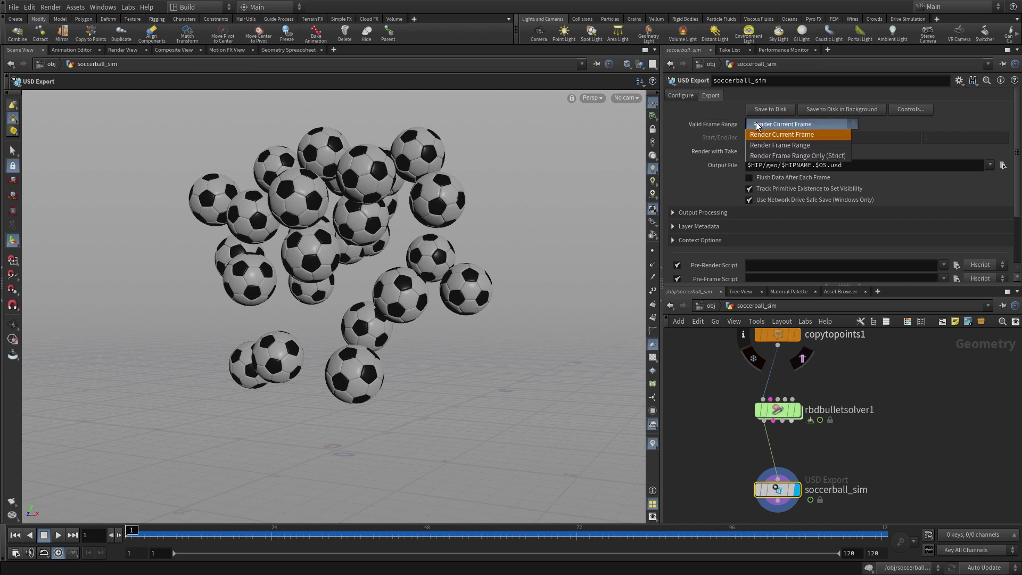
click(762, 143)
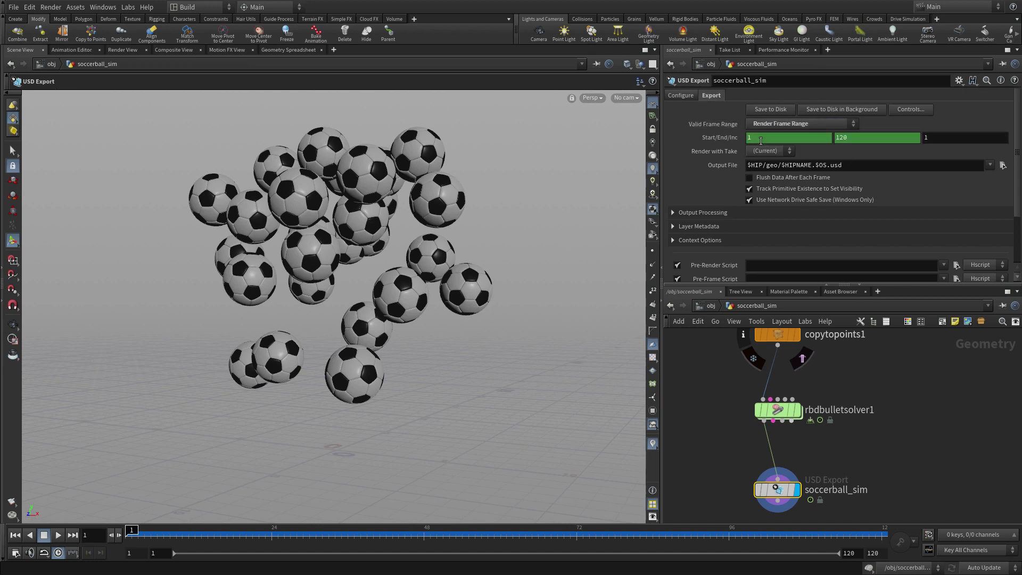
Set Output File to $HIP/usd/soccerball_sim.usd and save the simulation to disk
double_click(770, 165)
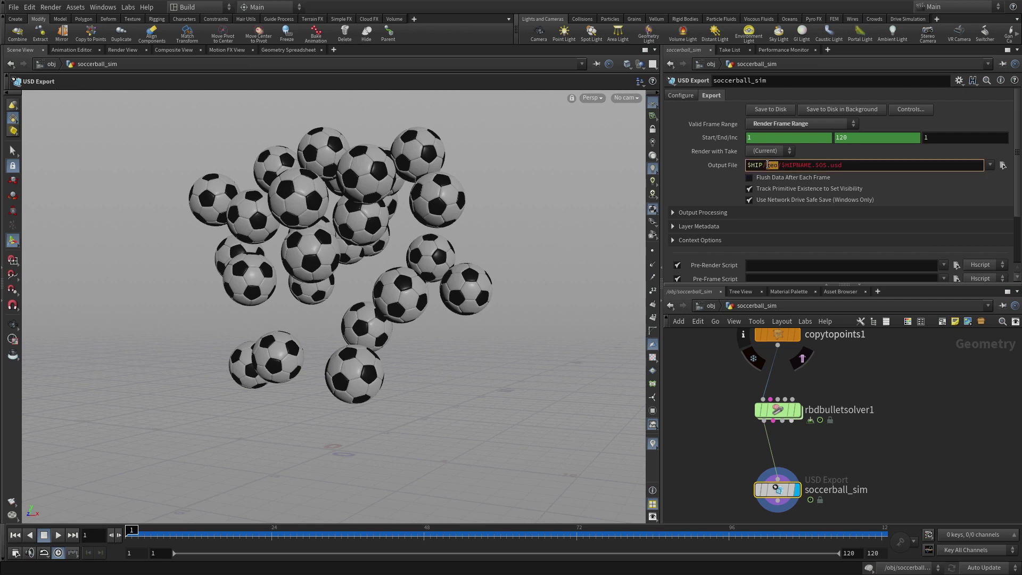
text(usd)
drag(827, 165, 781, 158)
text(soccerball_sim)
key(Return)
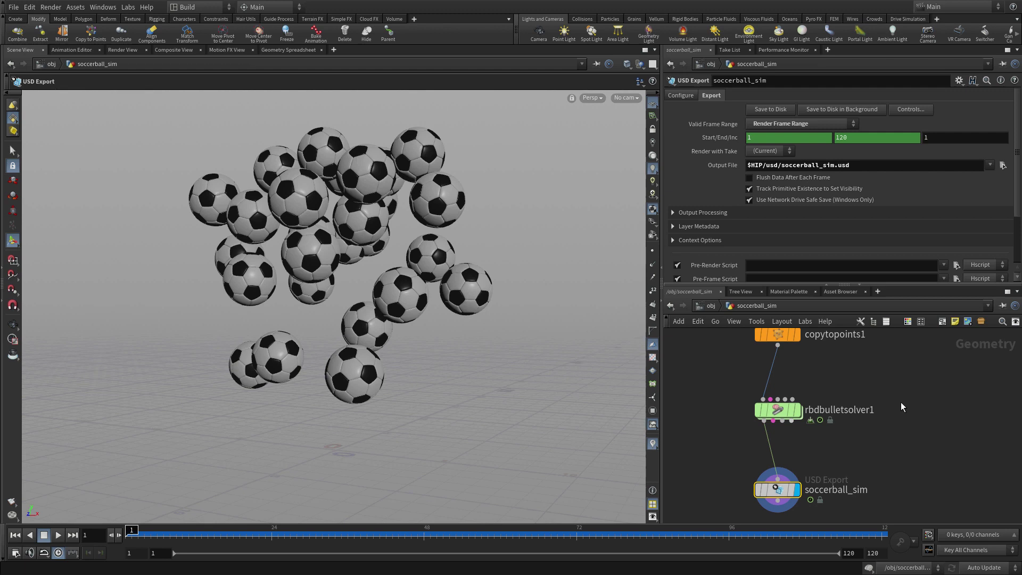
click(765, 108)
Switch to the Solaris desktop and the /stage network
click(186, 6)
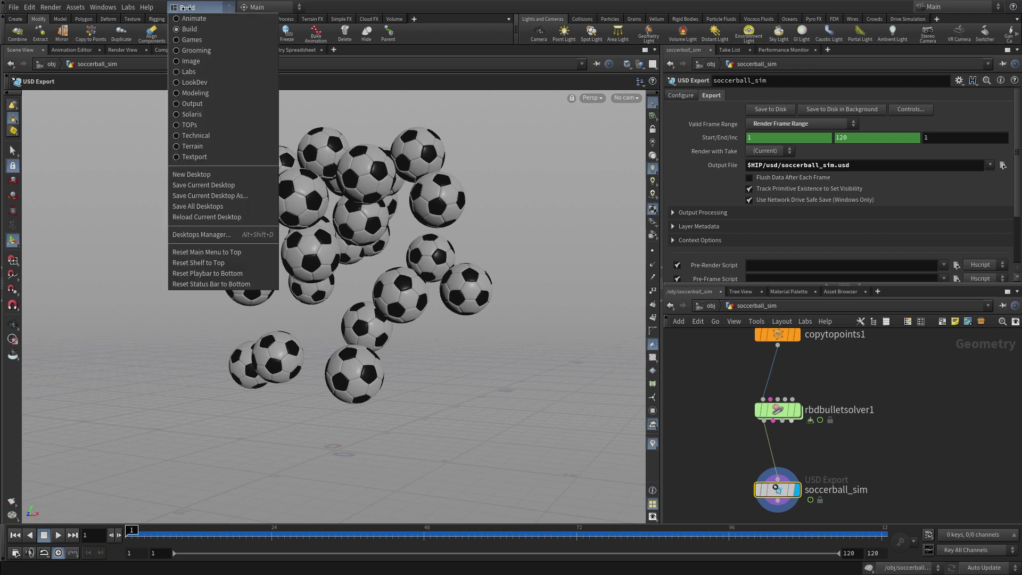
click(206, 113)
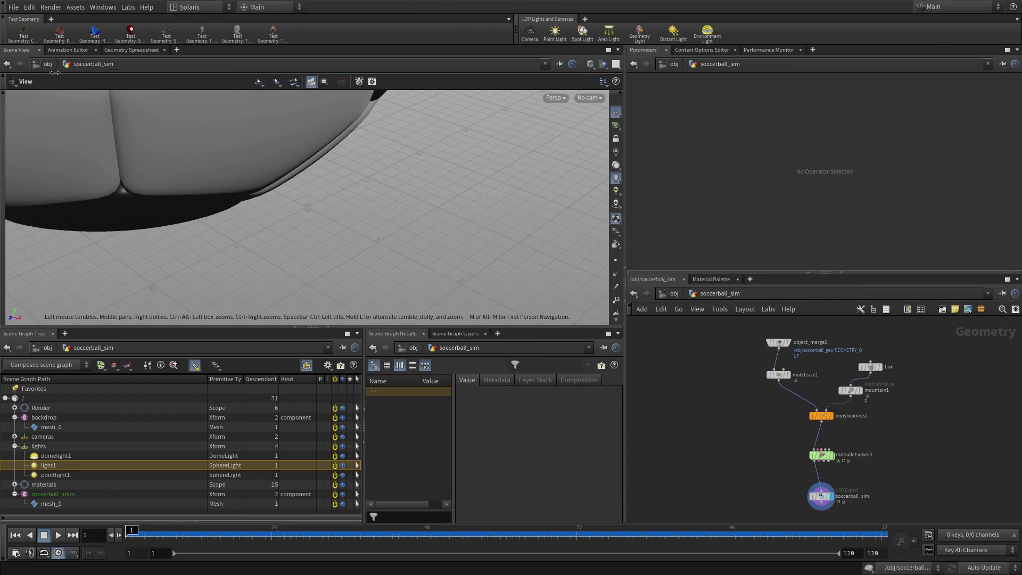
click(39, 65)
click(39, 66)
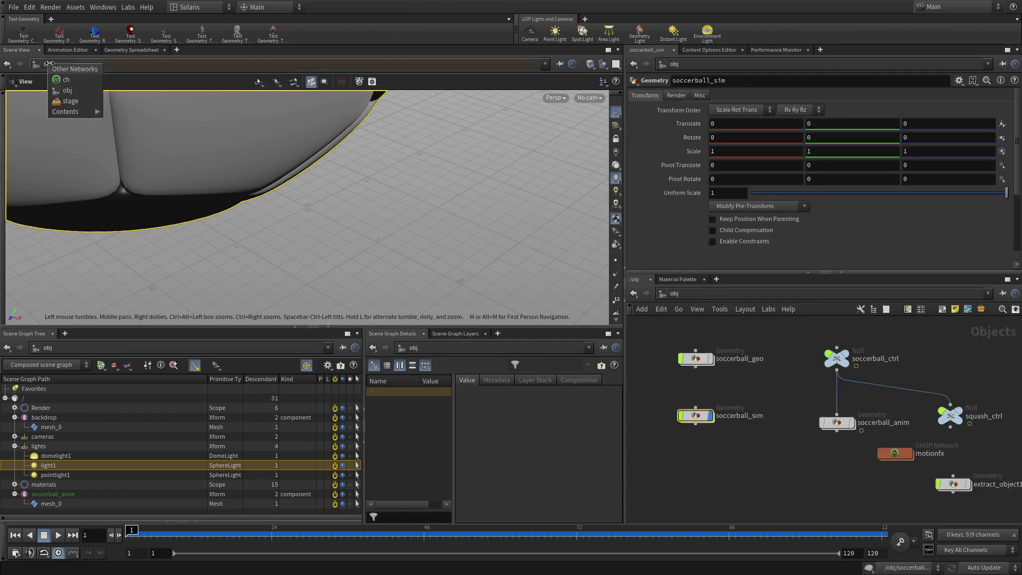
click(59, 102)
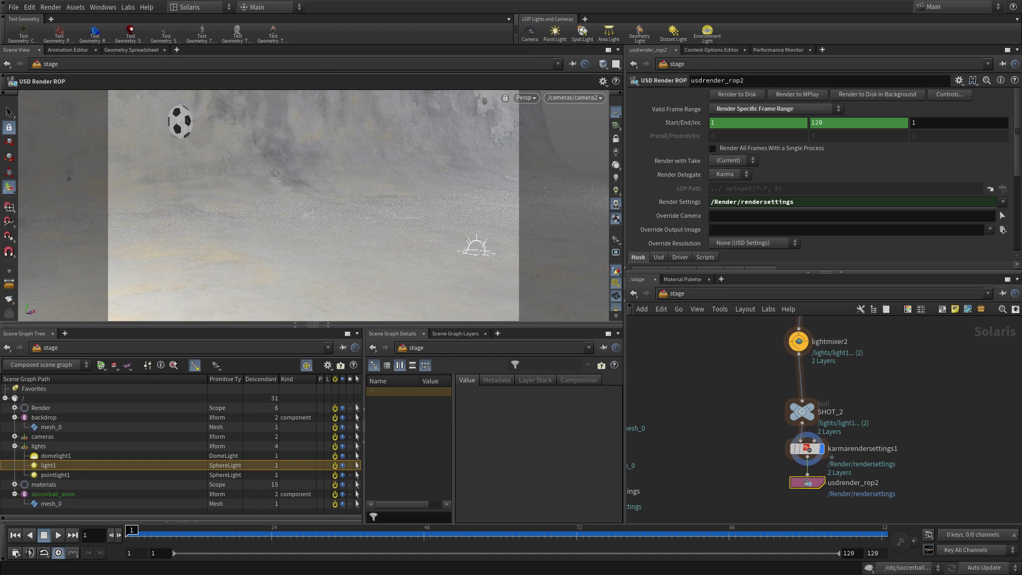
Bring reference1 into view and select it to show its parameters
scroll(898, 380, down, 2)
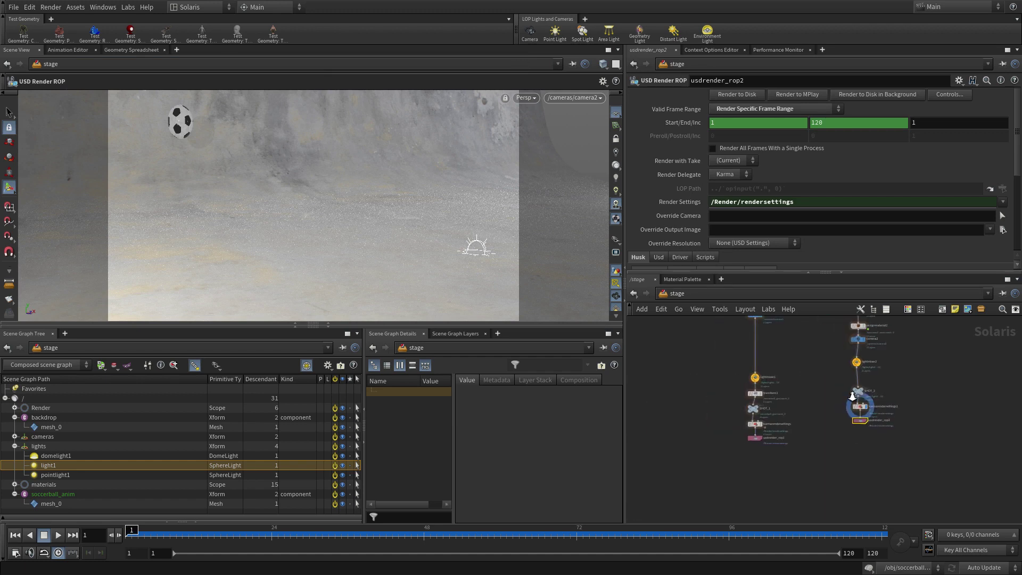
middle_drag(915, 366, 885, 430)
scroll(874, 389, up, 2)
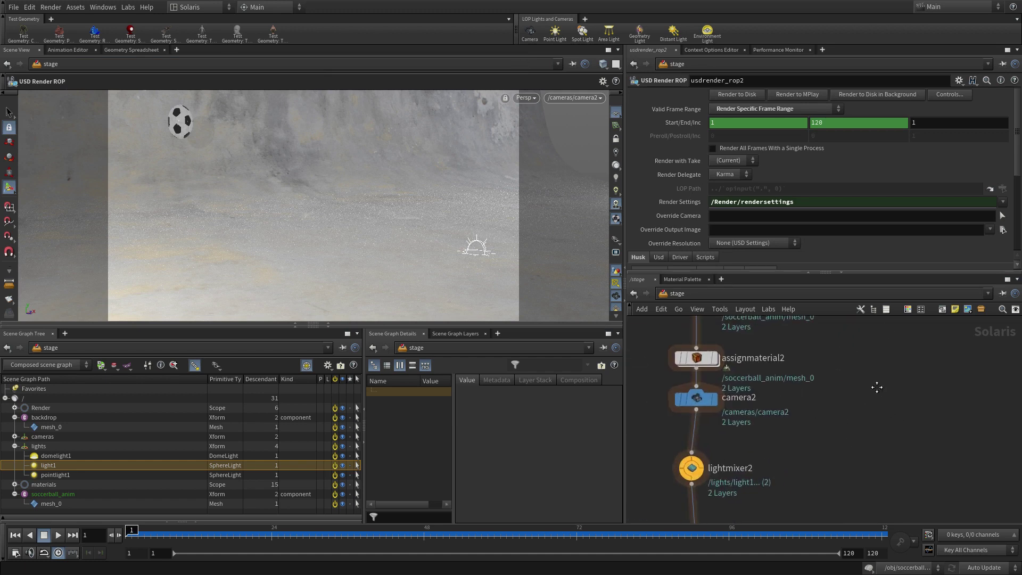
middle_drag(873, 388, 745, 436)
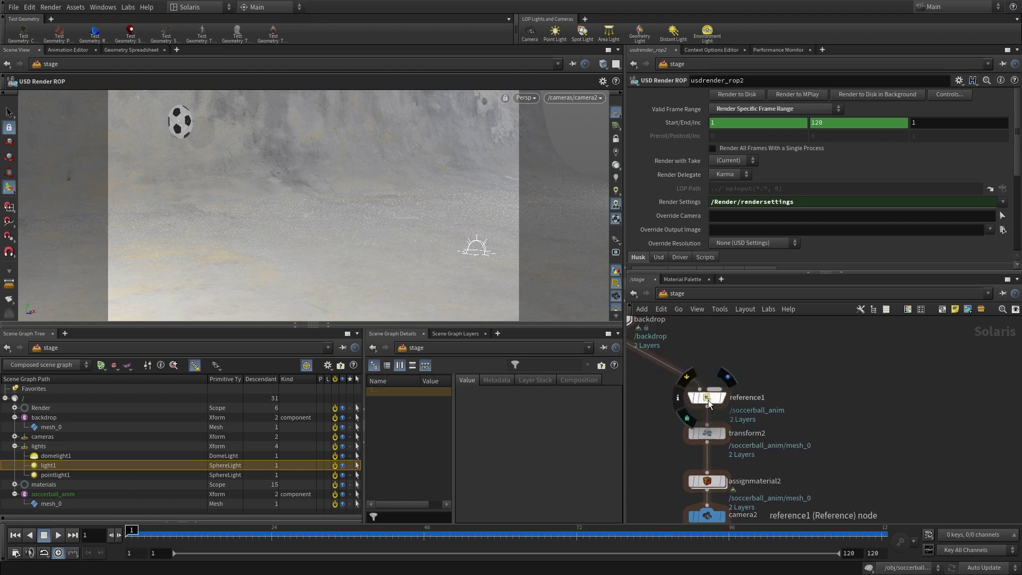
click(711, 401)
Duplicate reference1, point the copy's File Pattern at soccerball_sim.usd, and display it
alt+drag(710, 402, 828, 418)
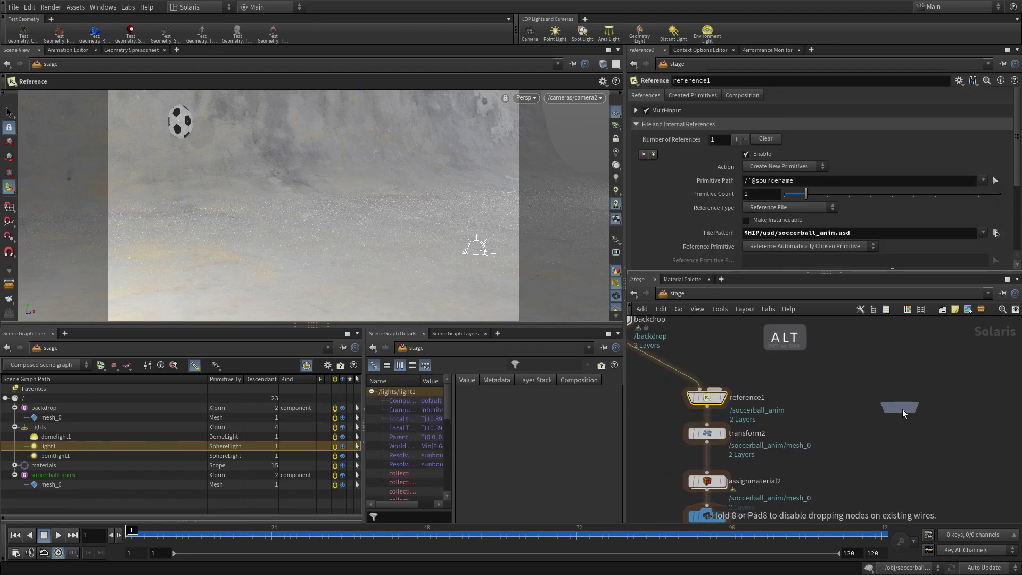
alt+drag(901, 401, 900, 401)
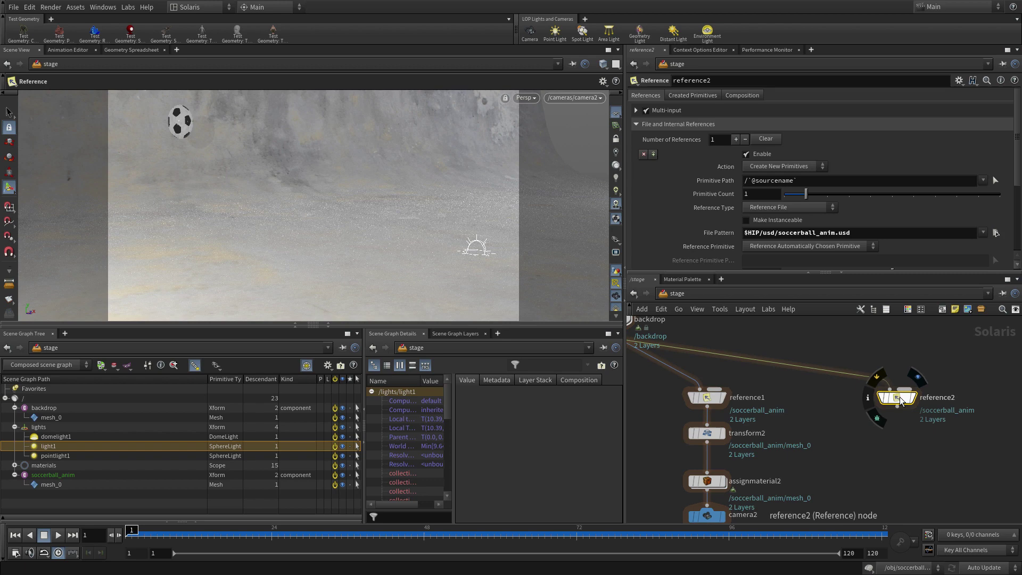
click(996, 233)
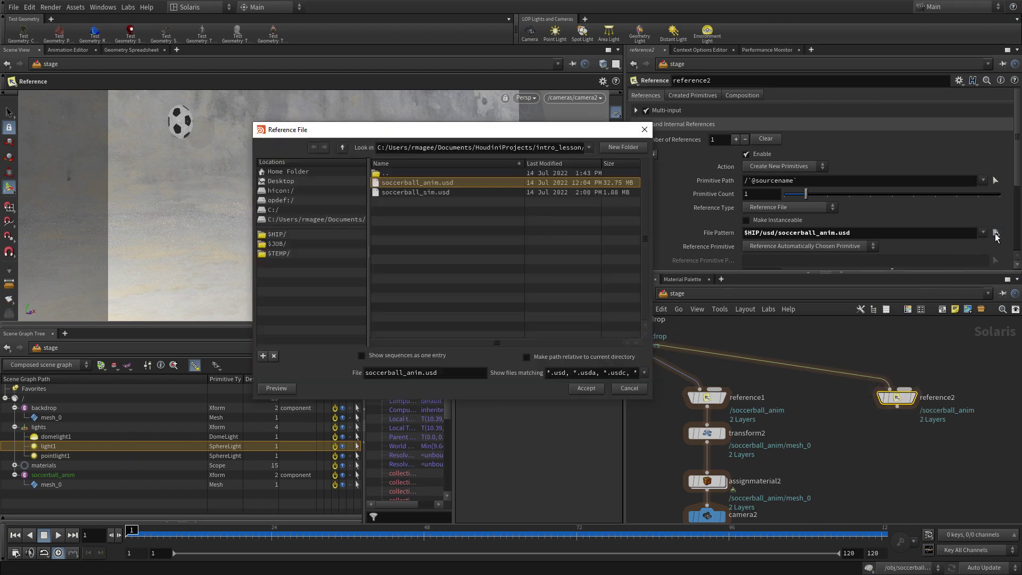
click(416, 192)
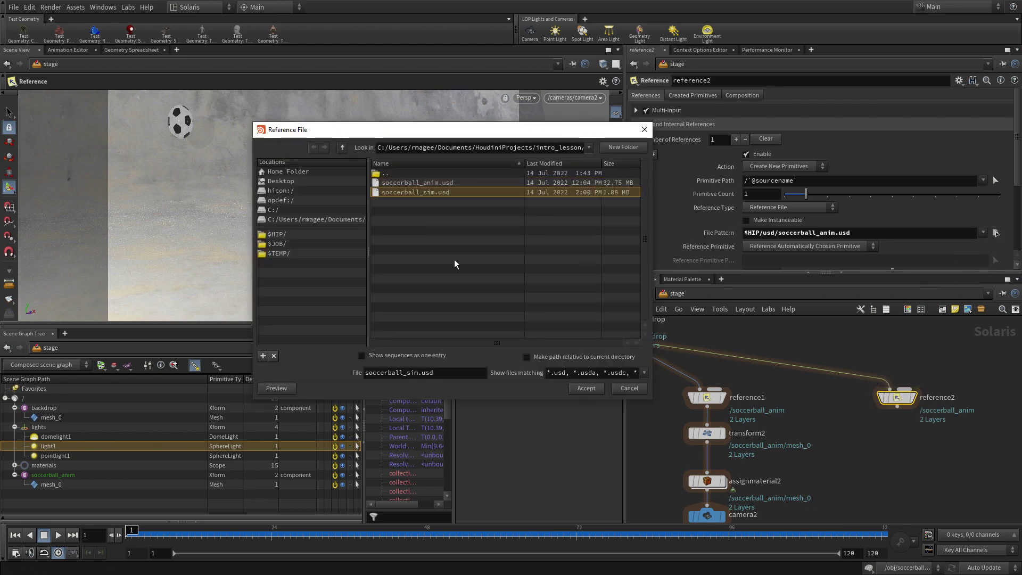
click(589, 388)
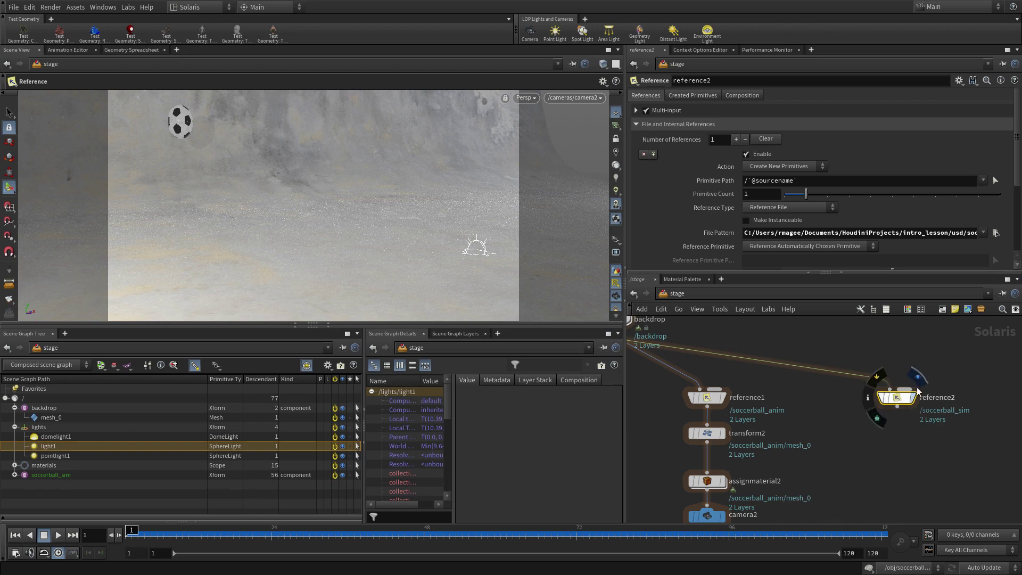
click(919, 380)
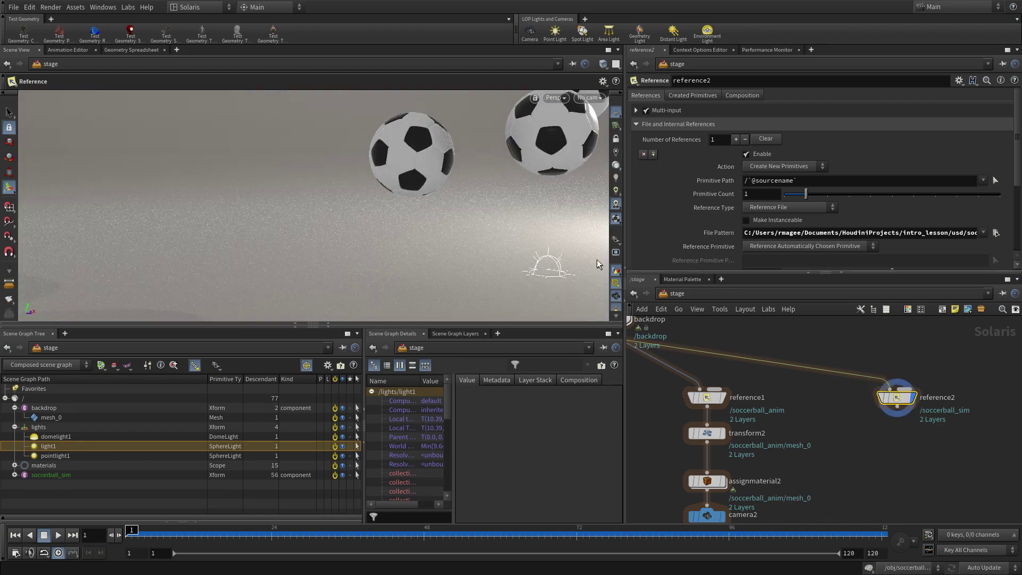
Frame the simulated soccer balls and play the sim, then return to frame 1
key(Escape)
drag(450, 212, 330, 229)
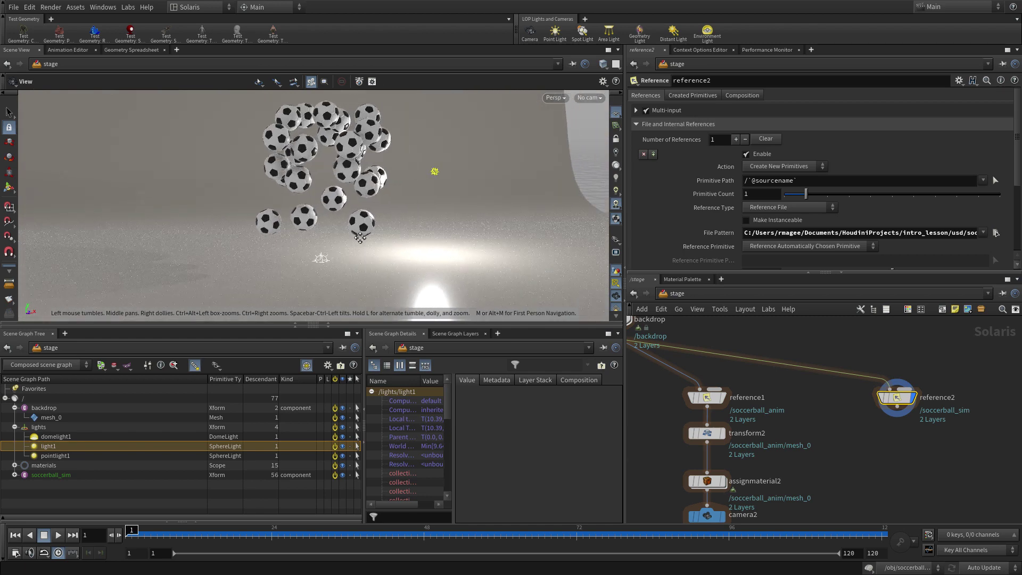
key(Return)
key(Up)
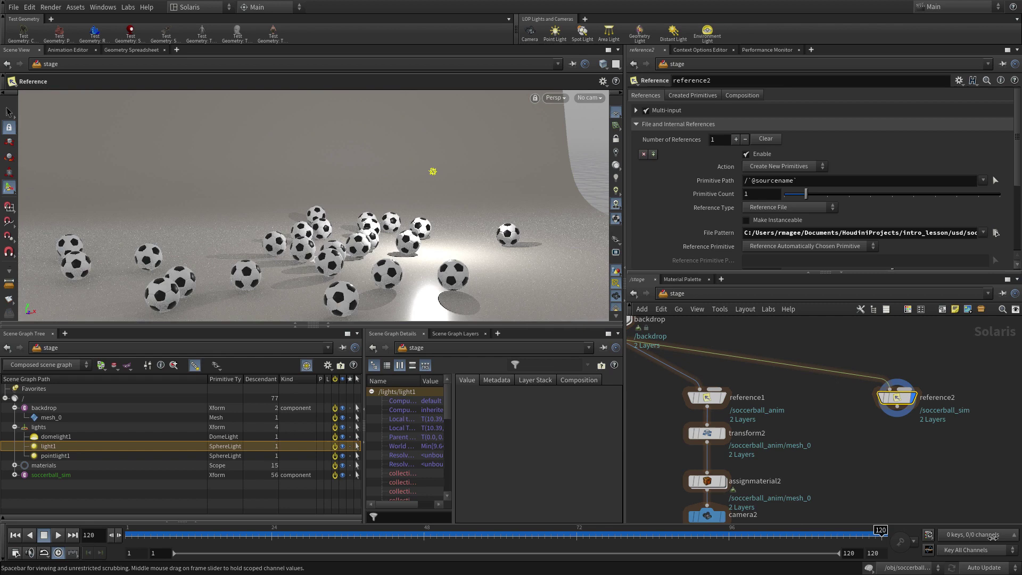
key(ctrl+Up)
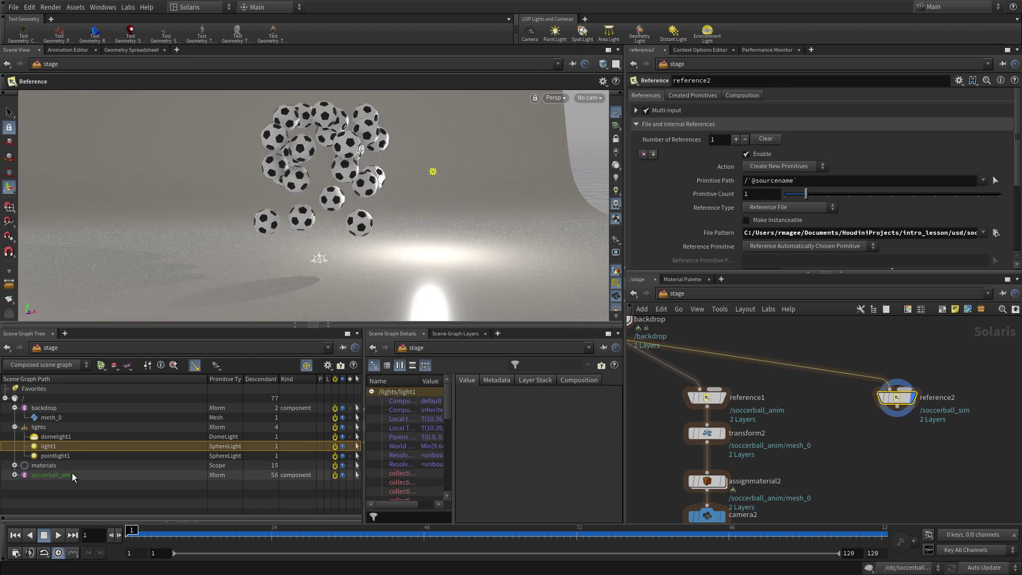
Rename reference2 to soccerball_sim and reference1 to soccerball_anim
double_click(942, 398)
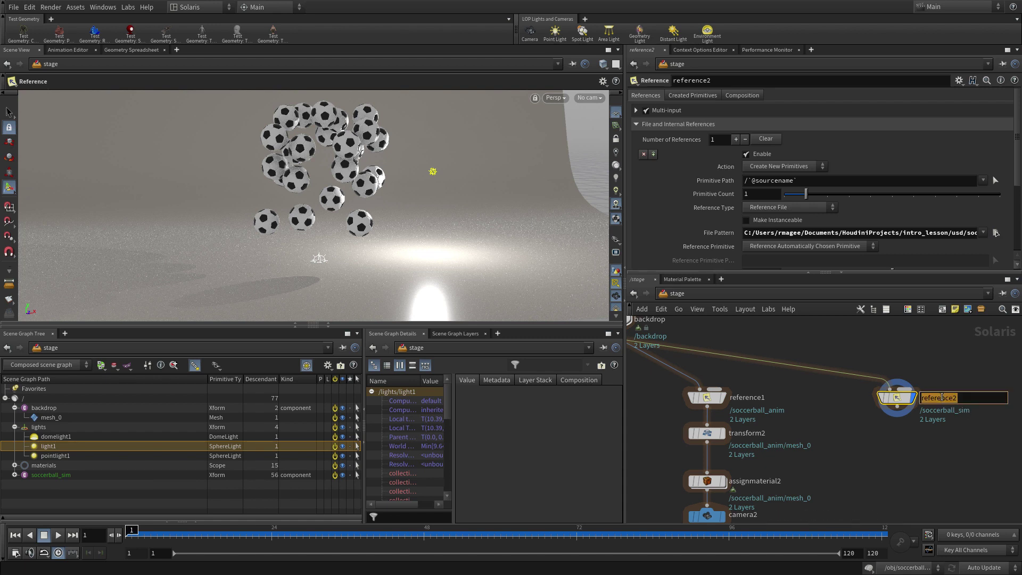
text(soccerball_sim)
key(Return)
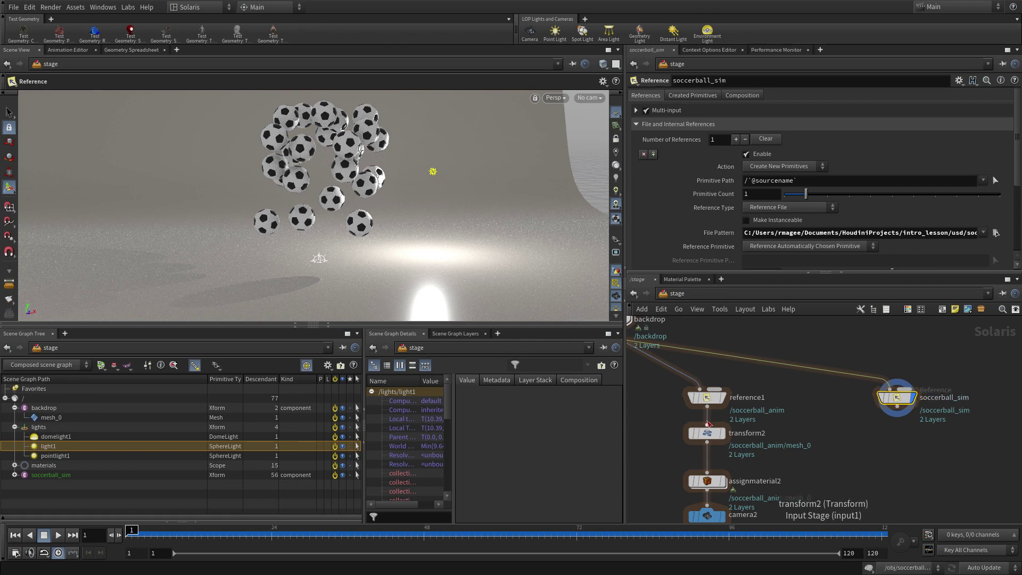
double_click(743, 401)
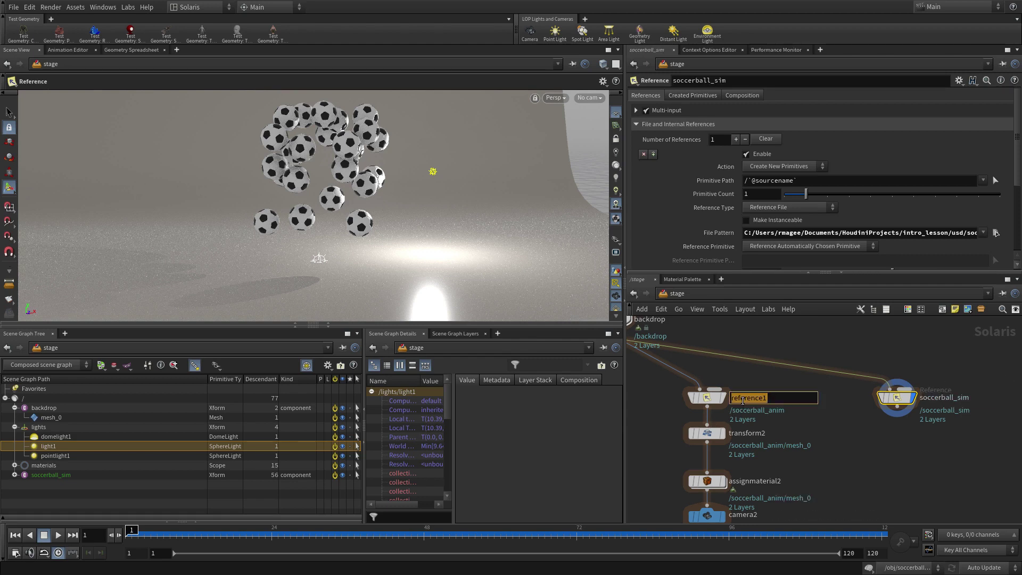
text(soccerball_anim)
key(Return)
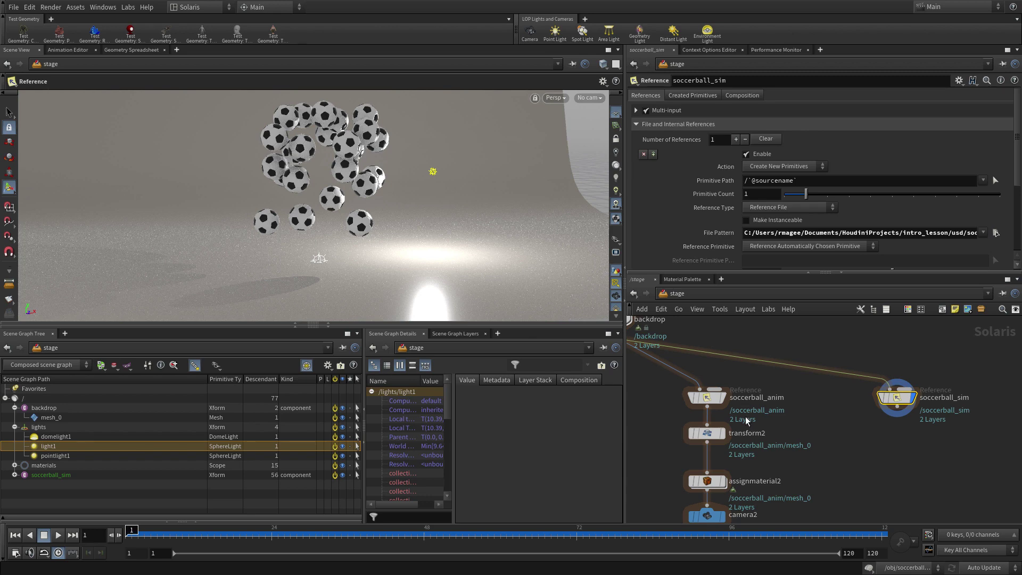
Duplicate assignmaterial2 as assignmaterial3, wire it under soccerball_sim, and display it
click(710, 485)
mouse_move(710, 486)
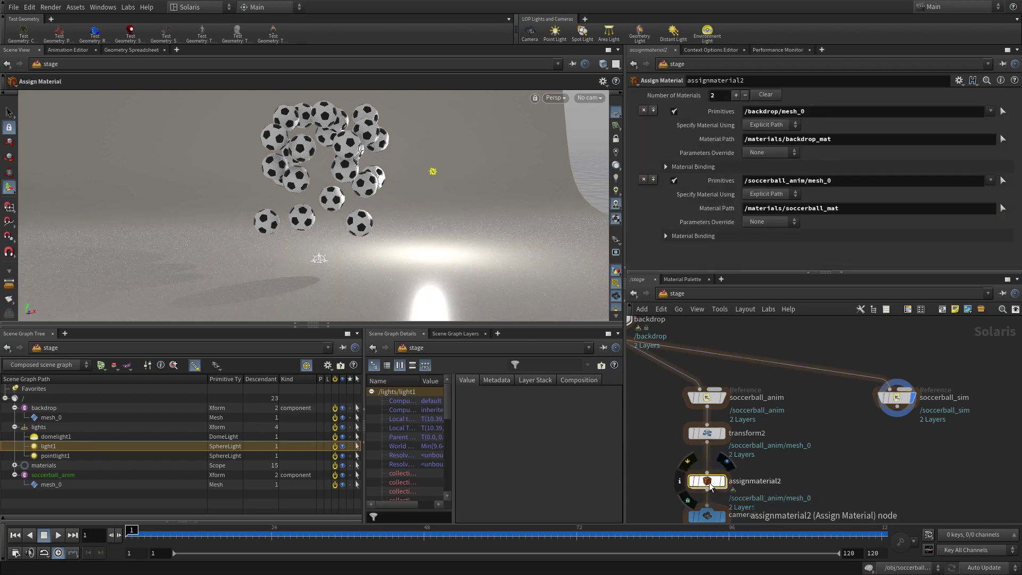
alt+drag(710, 486, 901, 453)
click(897, 409)
click(897, 443)
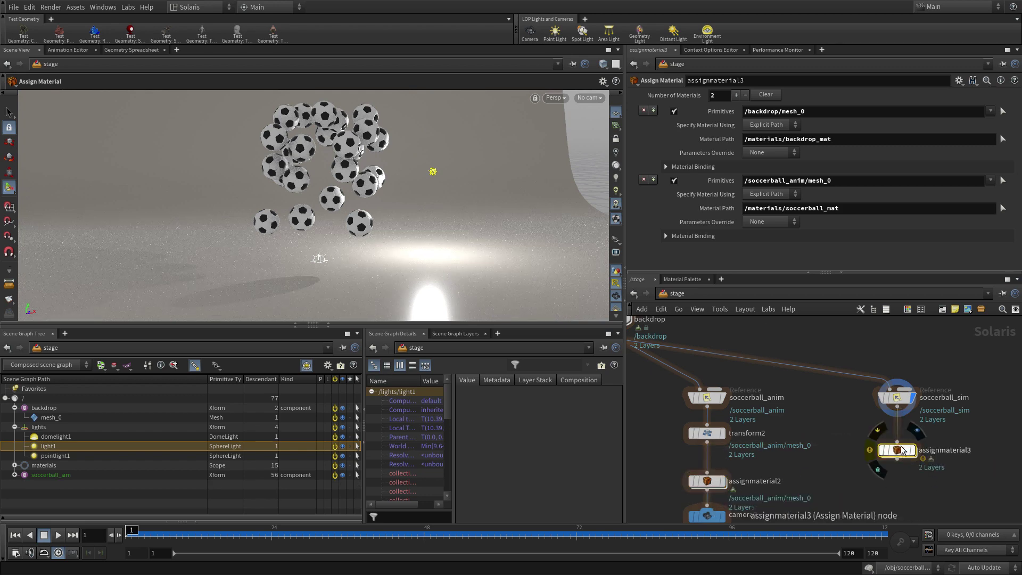
click(914, 450)
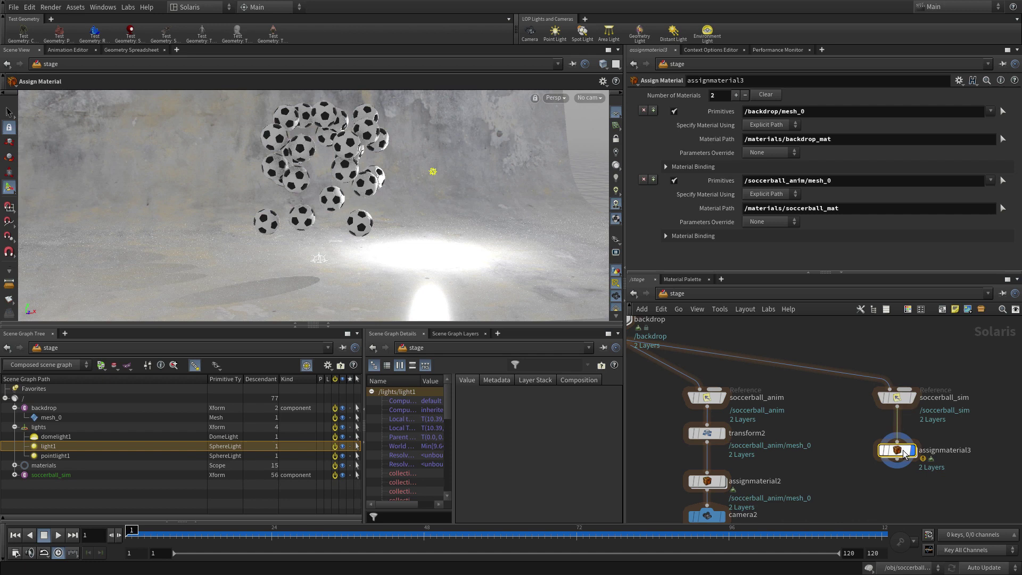
Change the second Primitives path to /soccerball_sim and inspect the balls up close
drag(832, 180, 789, 184)
text(sim)
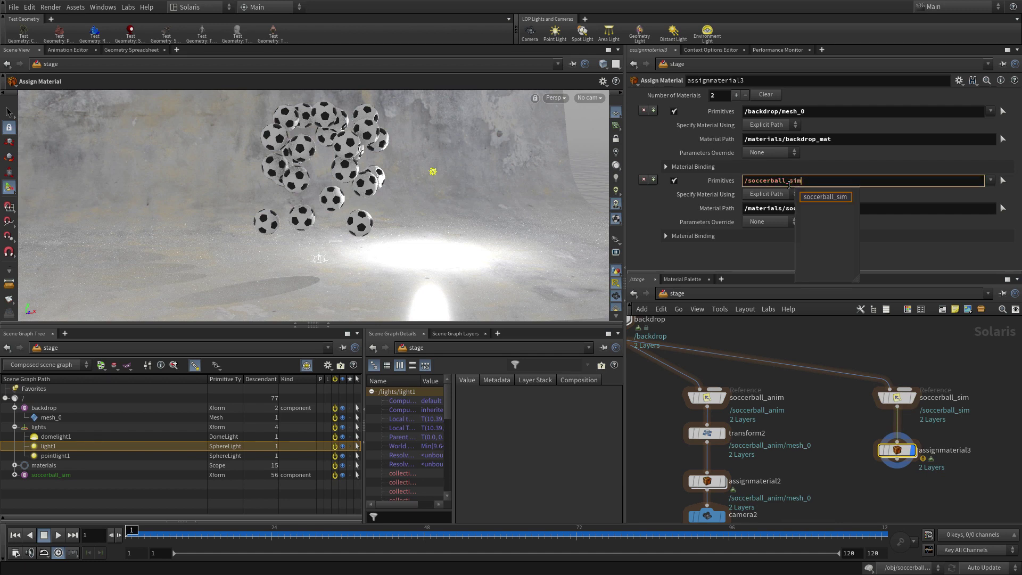
key(Return)
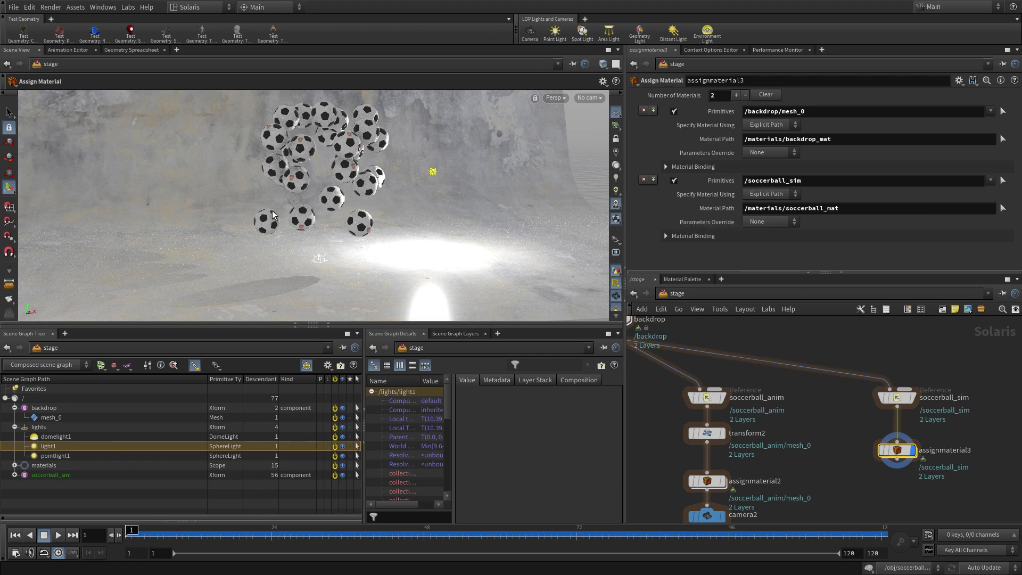
key(Escape)
right_drag(283, 214, 283, 254)
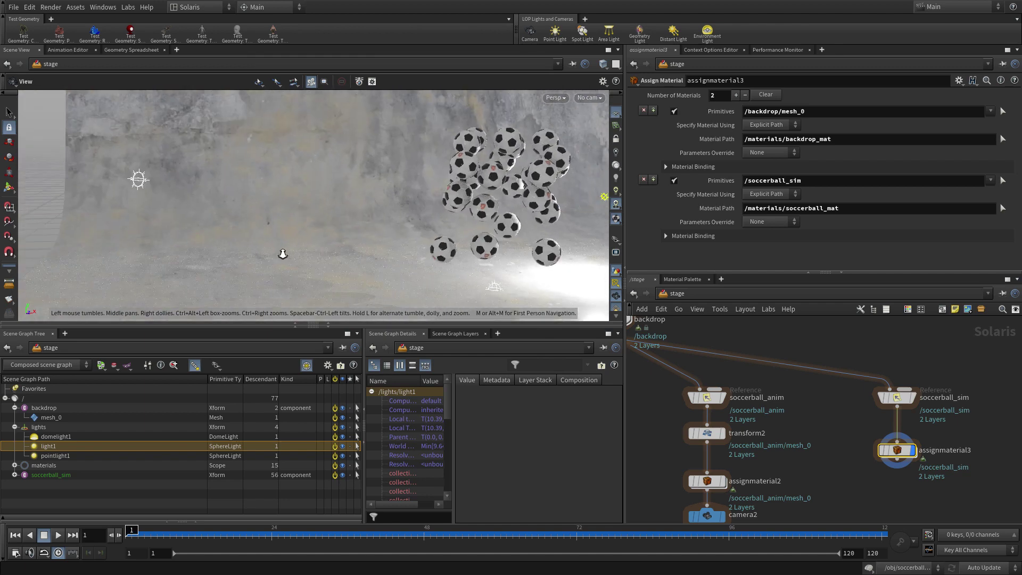
drag(283, 254, 420, 221)
middle_drag(421, 221, 265, 227)
middle_drag(354, 228, 380, 213)
key(Return)
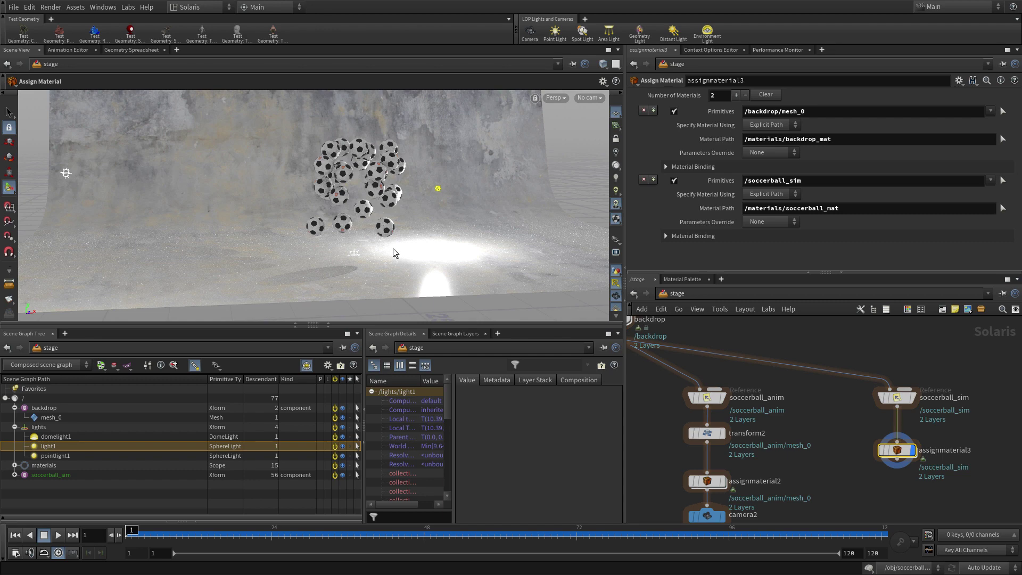
Reframe the view on the balls and advance the sim until they rest on the floor
key(Escape)
mouse_move(395, 252)
mouse_down()
mouse_move(410, 221)
mouse_move(442, 218)
mouse_move(435, 235)
mouse_up()
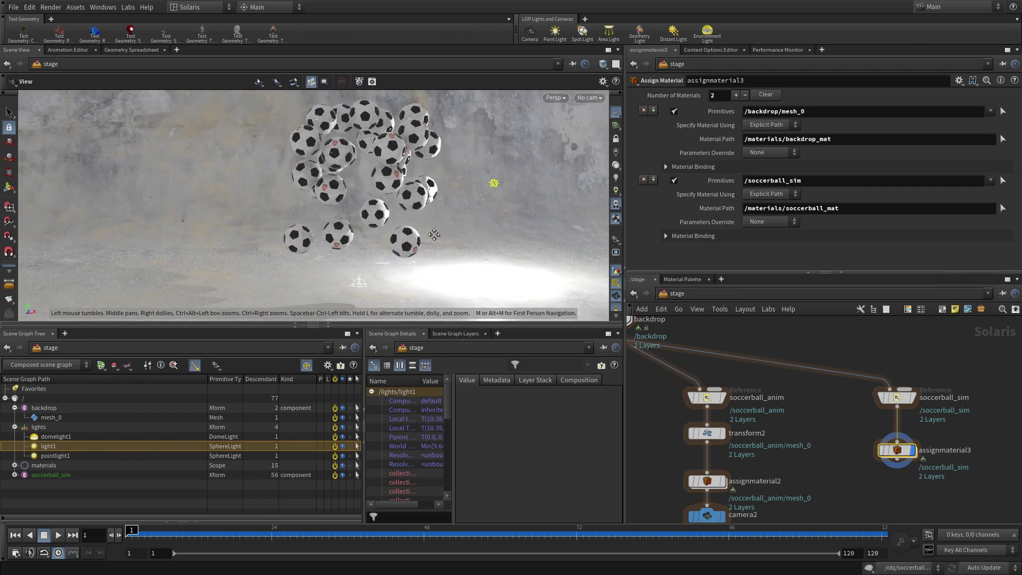
right_drag(421, 243, 450, 246)
drag(450, 247, 430, 222)
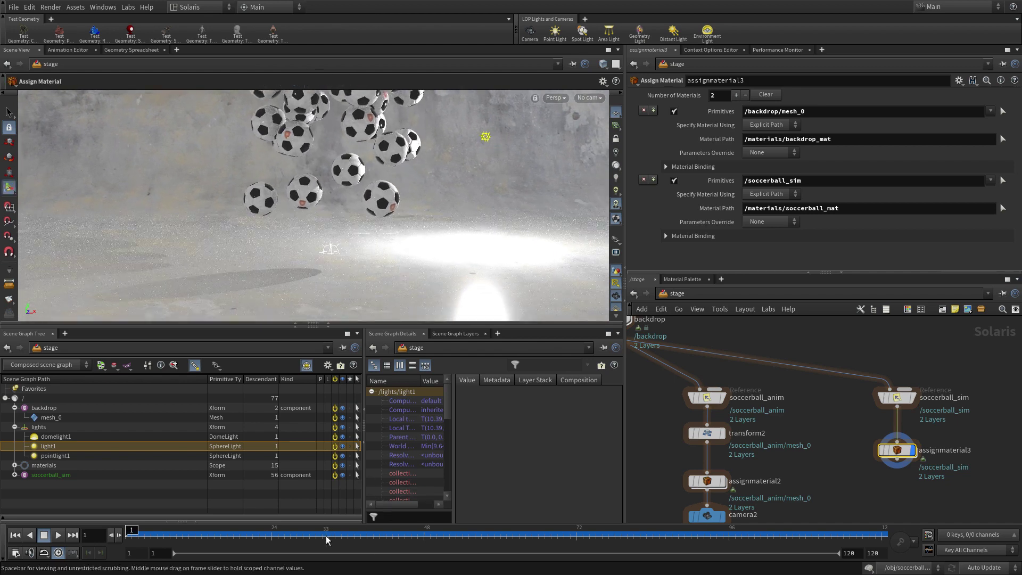
click(214, 534)
drag(255, 544, 129, 535)
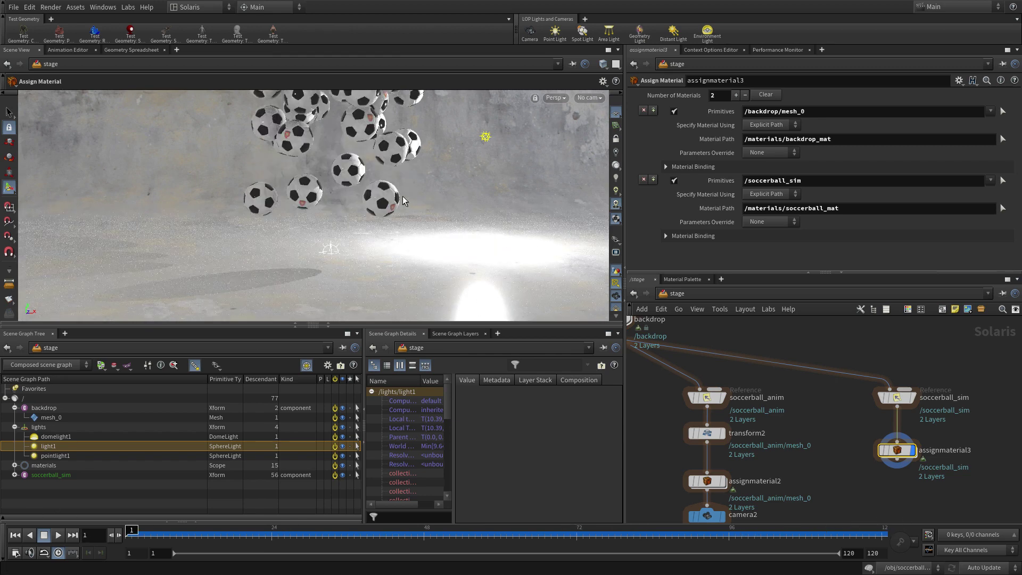
Add camera3 below assignmaterial3, lock it to the view, position it, and unlock
click(530, 33)
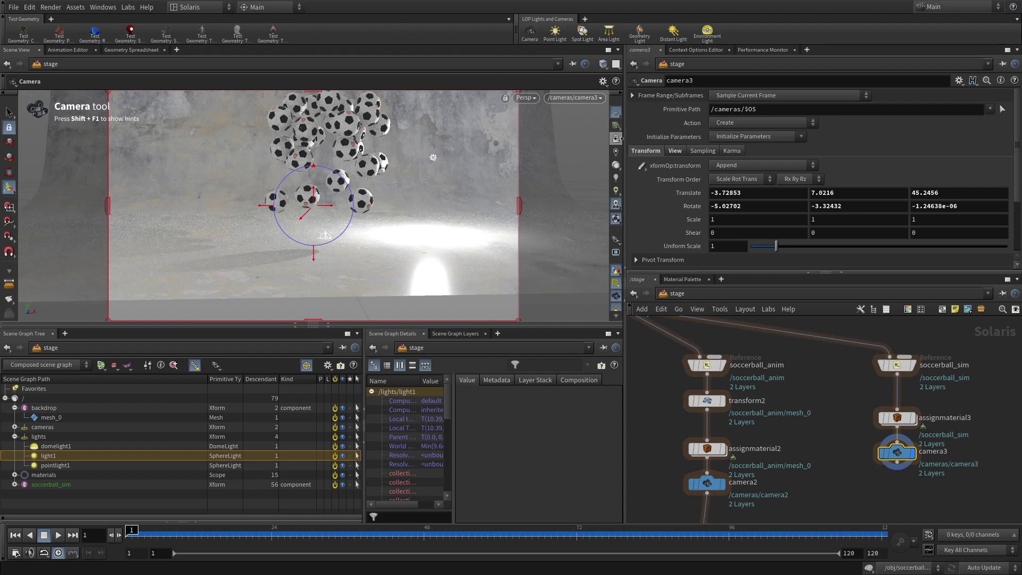
click(616, 139)
scroll(367, 237, up, 5)
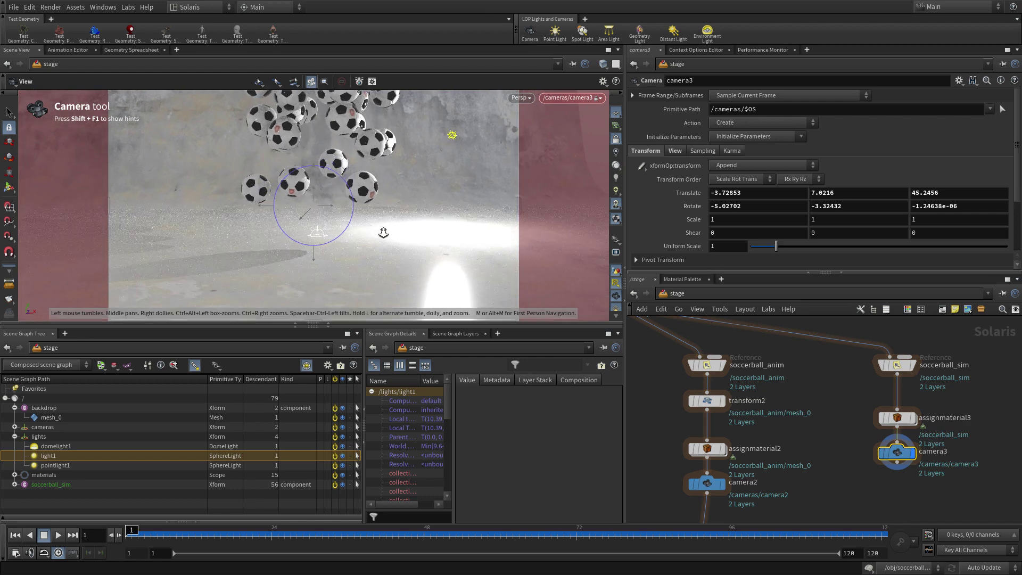
middle_drag(384, 231, 384, 233)
key(Return)
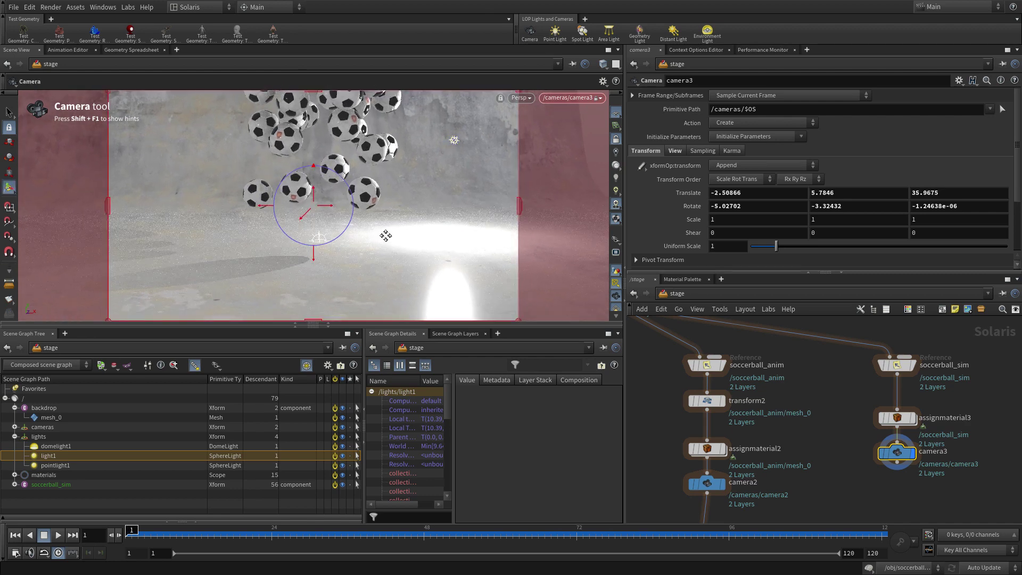
click(616, 139)
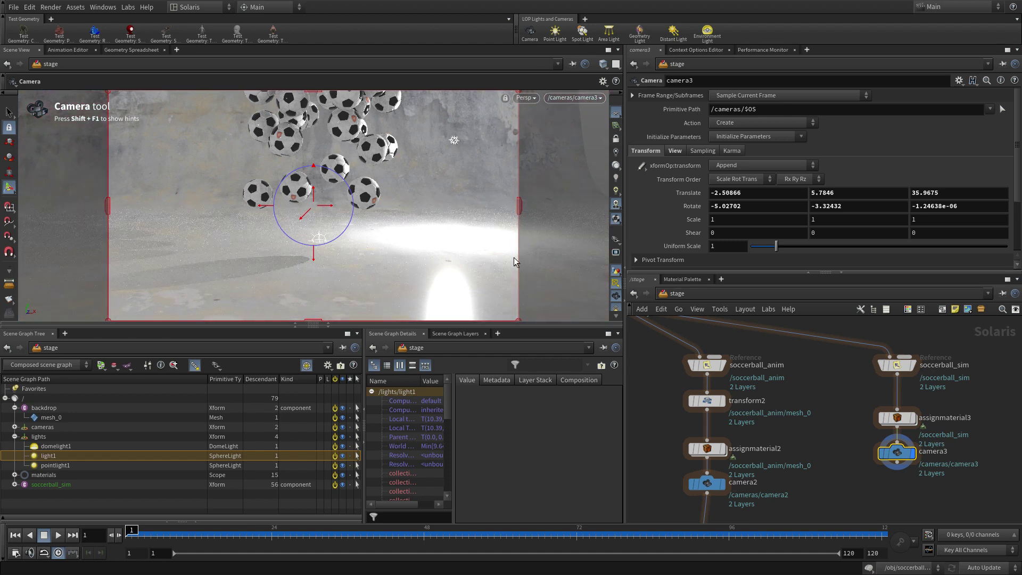
Add a Light Mixer node under camera3 and display it
middle_drag(848, 484, 810, 453)
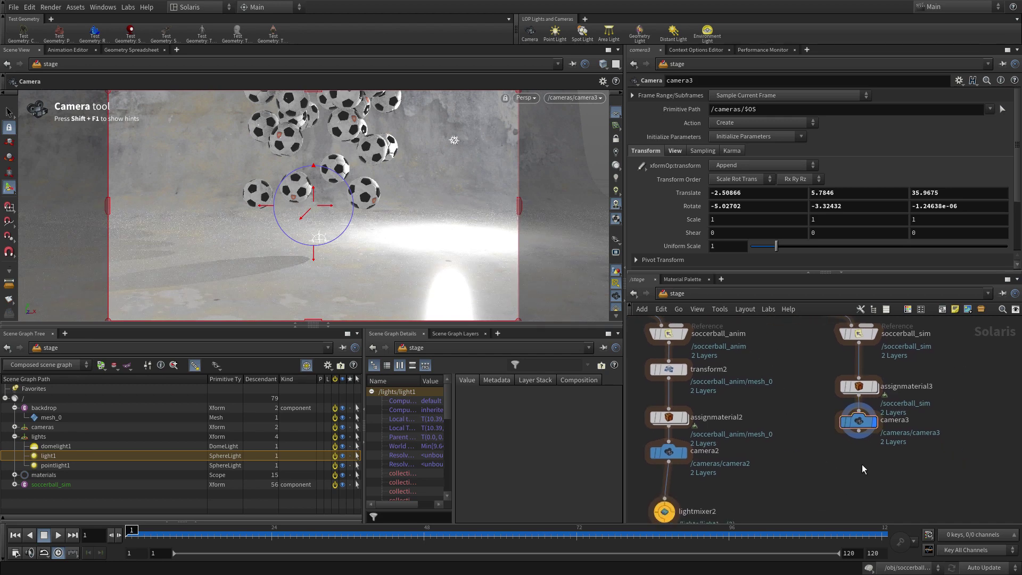
key(Tab)
text(light m)
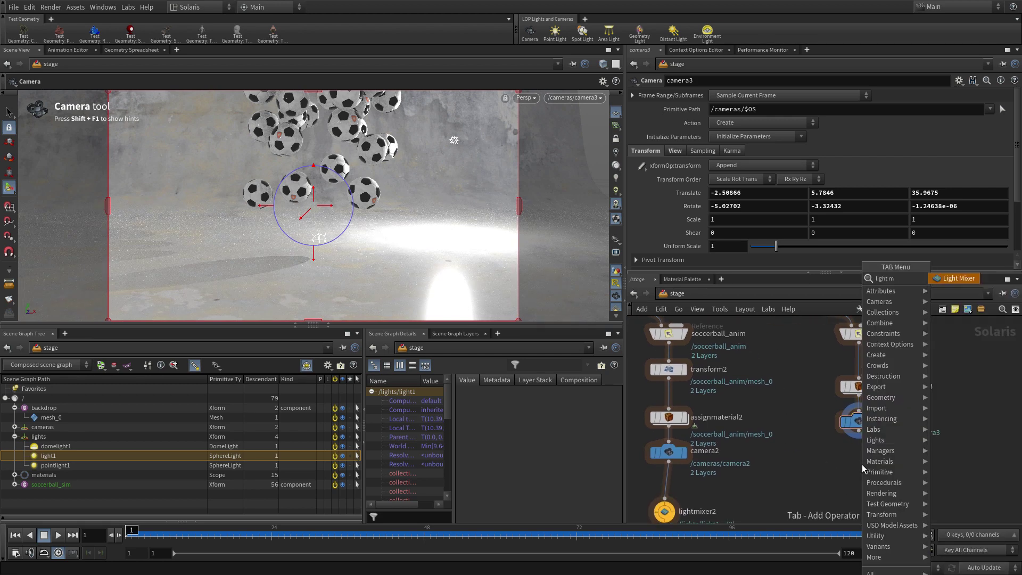
key(Return)
click(862, 464)
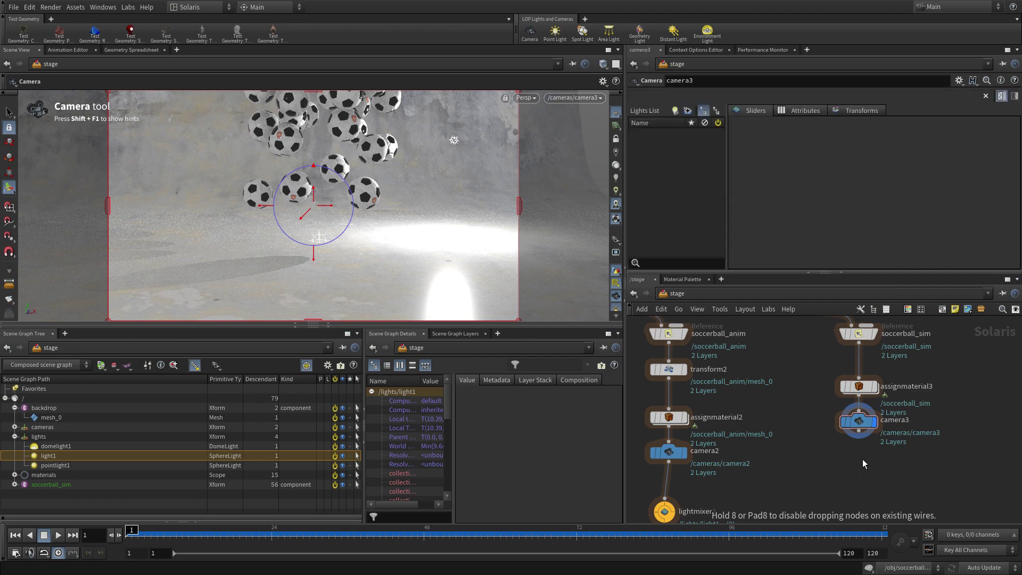
click(859, 461)
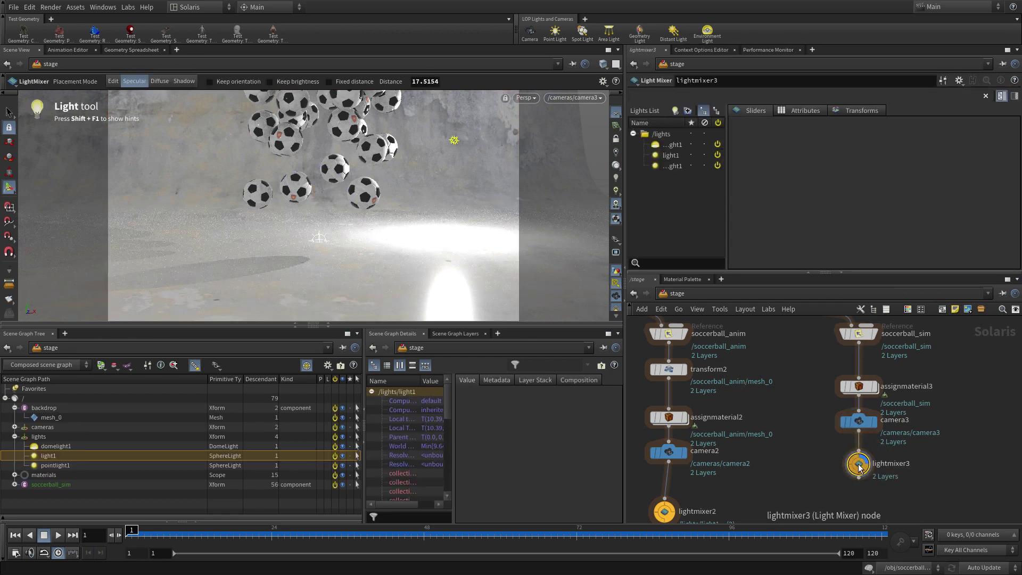
Scrub to frame 54 and add slider strips for domelight1, light1 and pointlight1
mouse_move(328, 526)
mouse_down()
mouse_move(301, 527)
mouse_move(462, 530)
mouse_up()
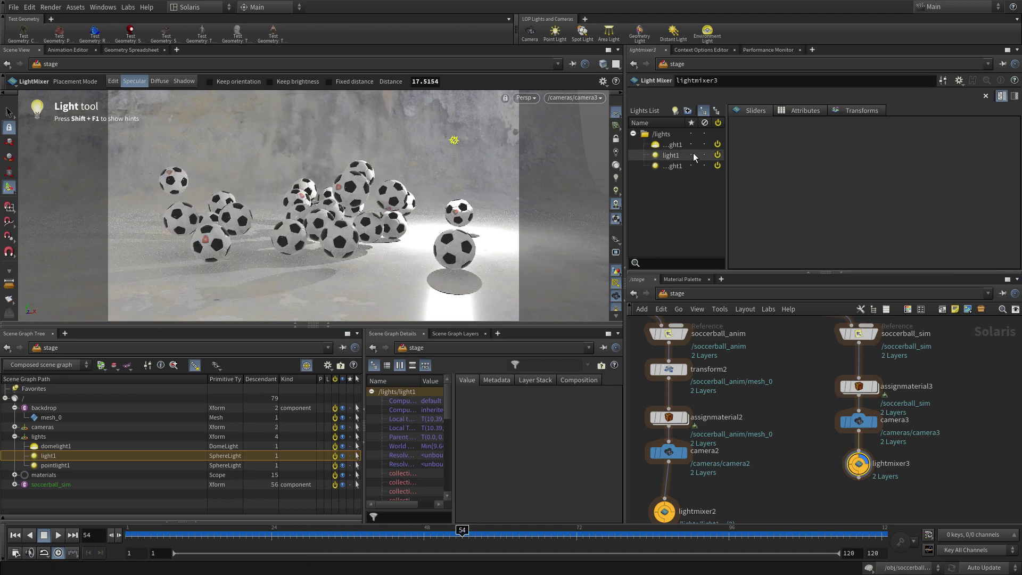
click(672, 144)
shift+click(682, 166)
drag(682, 166, 747, 152)
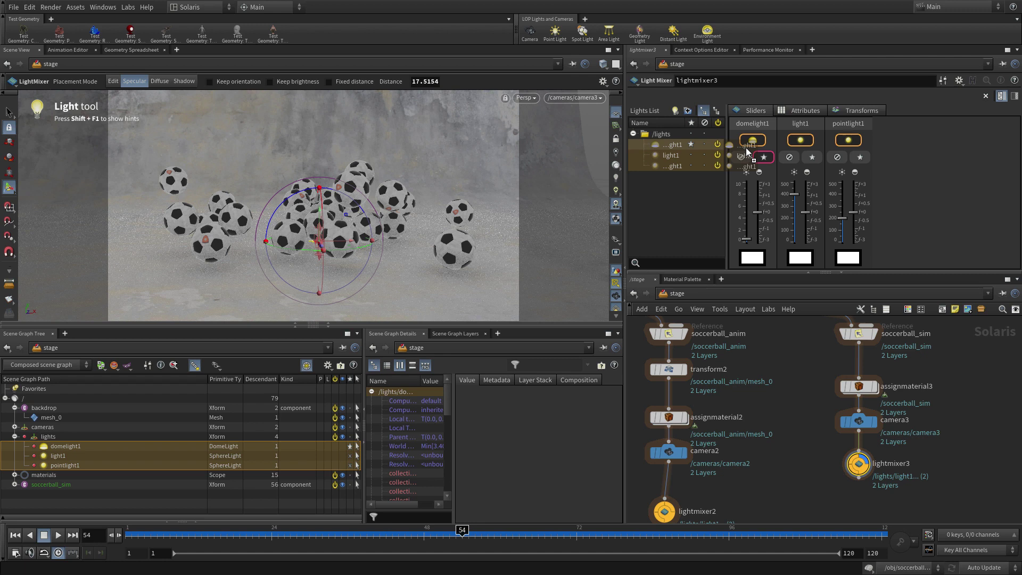
Reposition pointlight1 by clicking a spot in the scene from the Transforms tab
drag(747, 152, 748, 153)
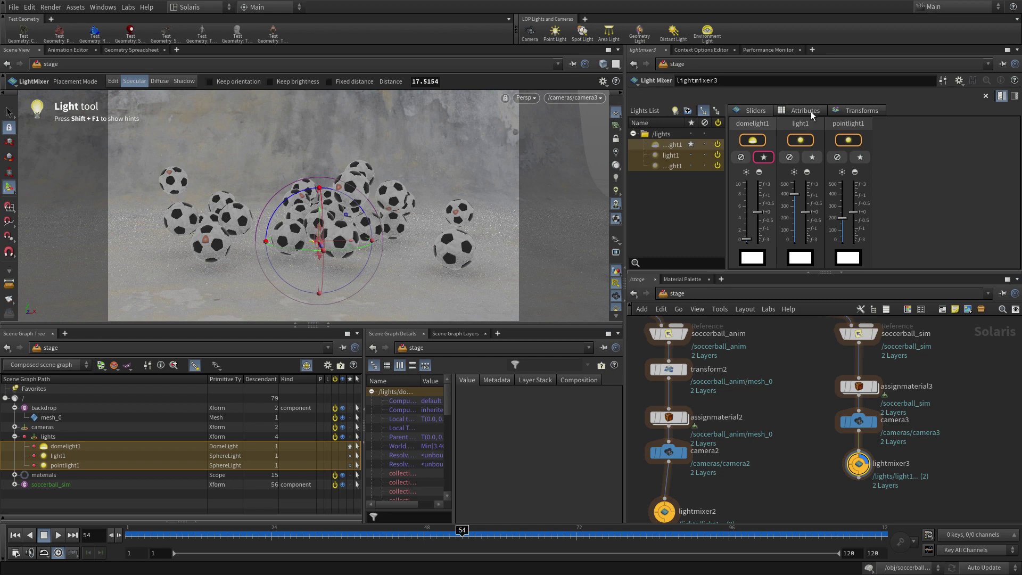
click(849, 112)
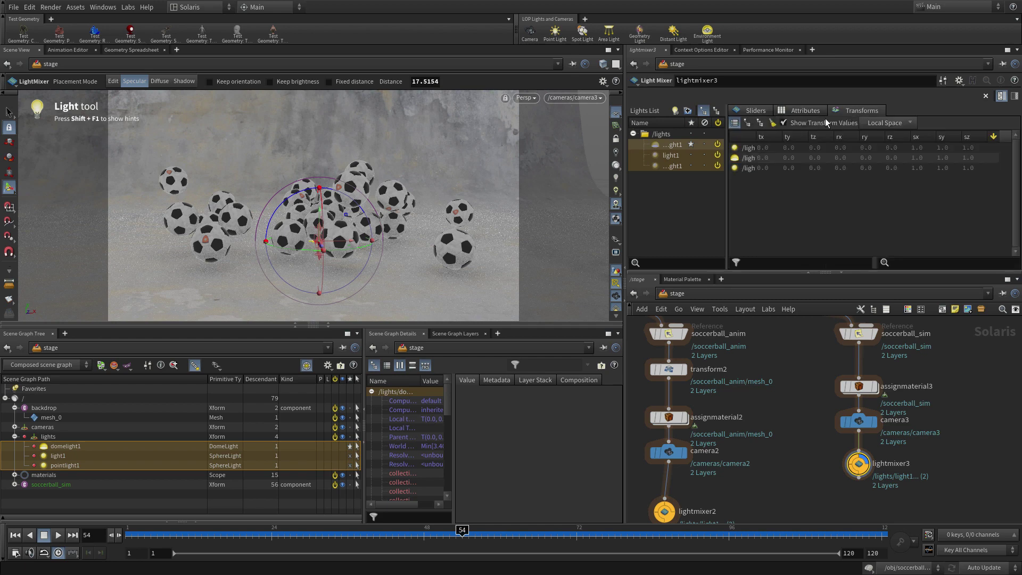
click(749, 151)
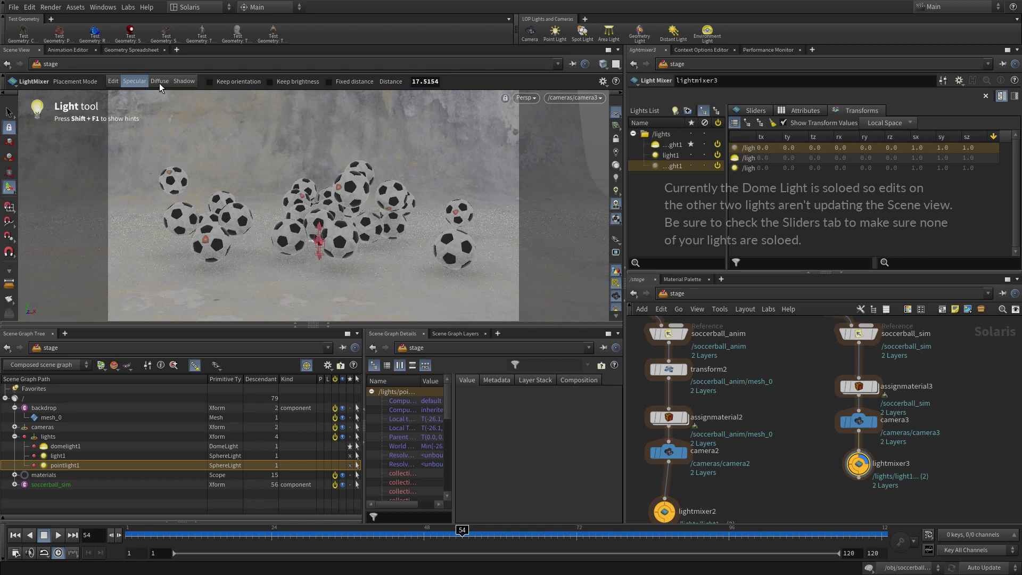
click(279, 230)
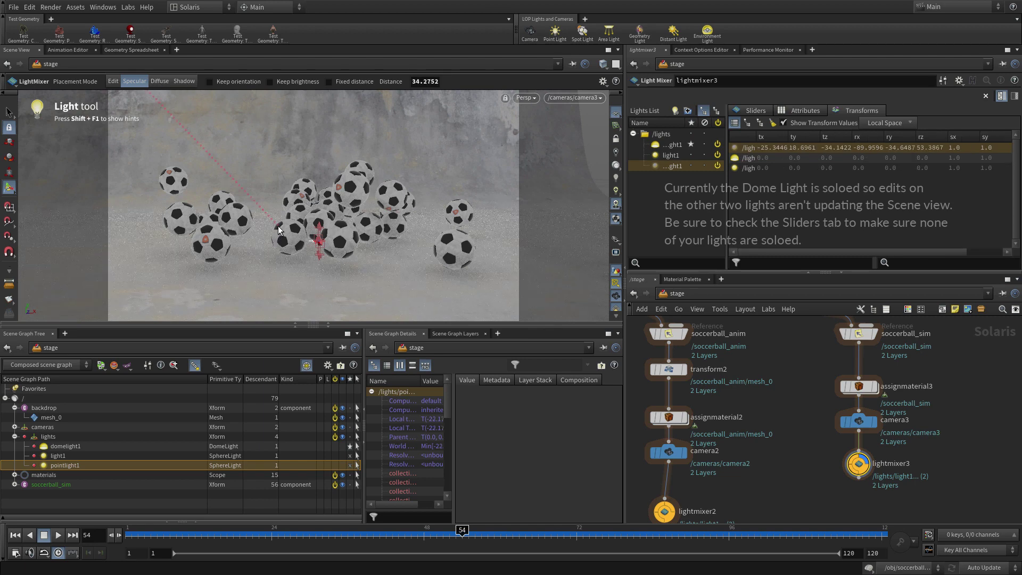
Aim light1 at the right-hand soccer ball using Shadow mode, then show the Attributes tab
click(752, 169)
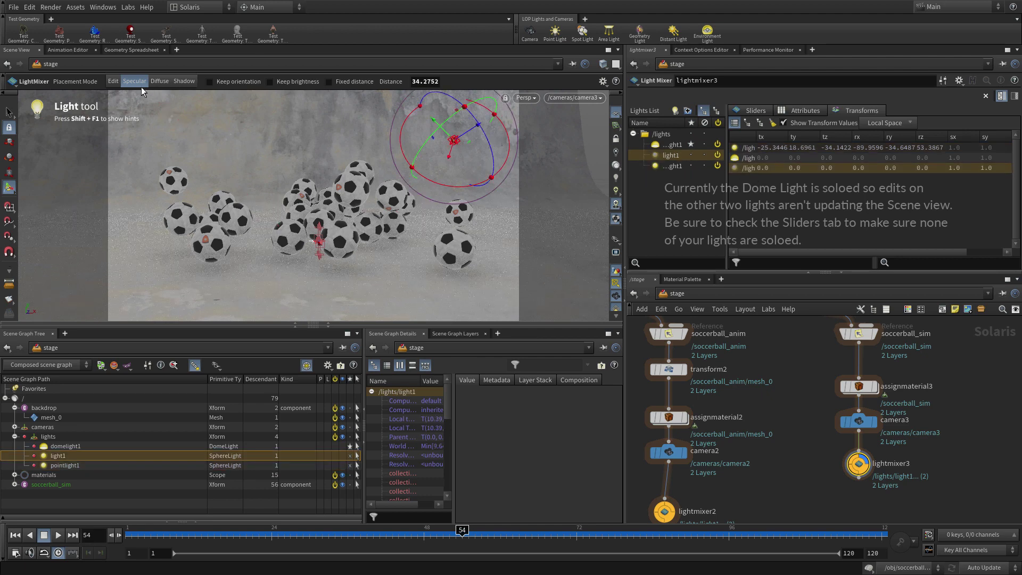
click(182, 82)
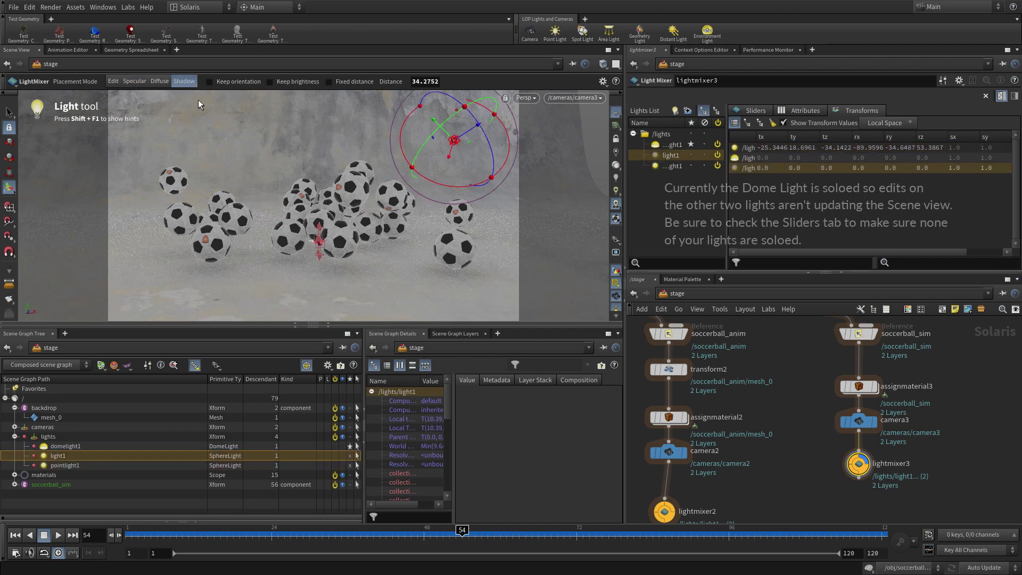
click(450, 233)
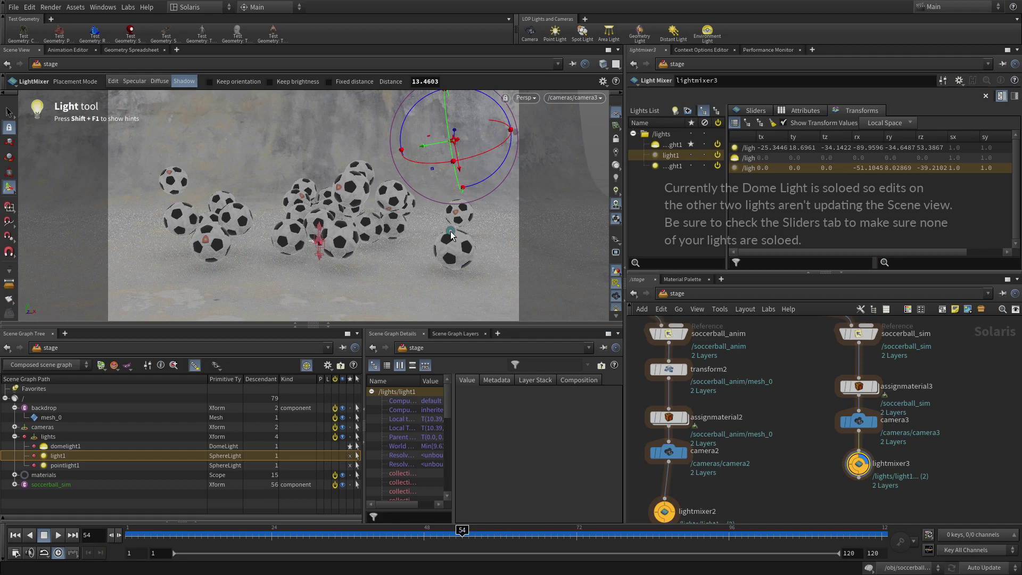
shift+click(374, 272)
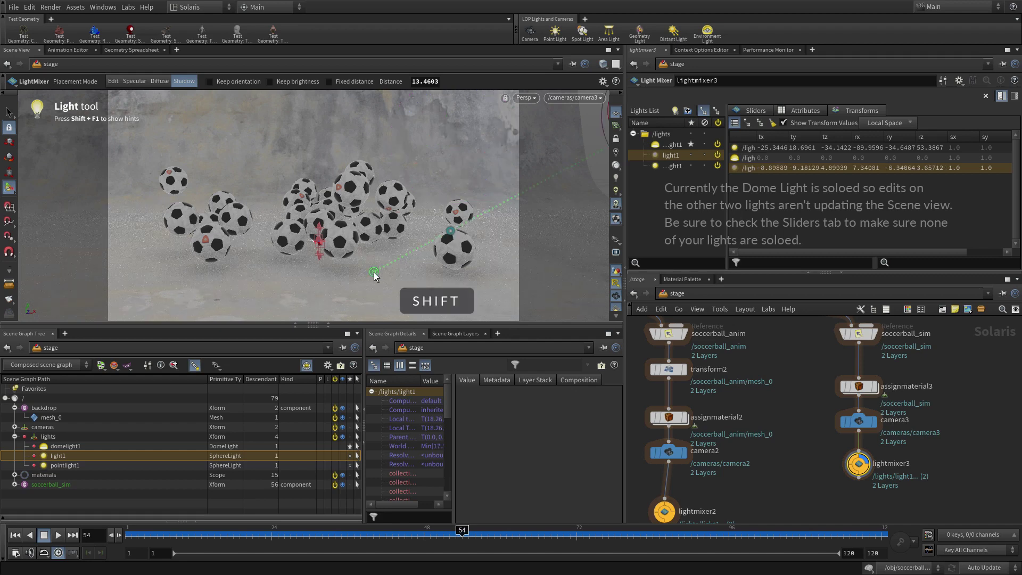
click(440, 243)
shift+click(554, 279)
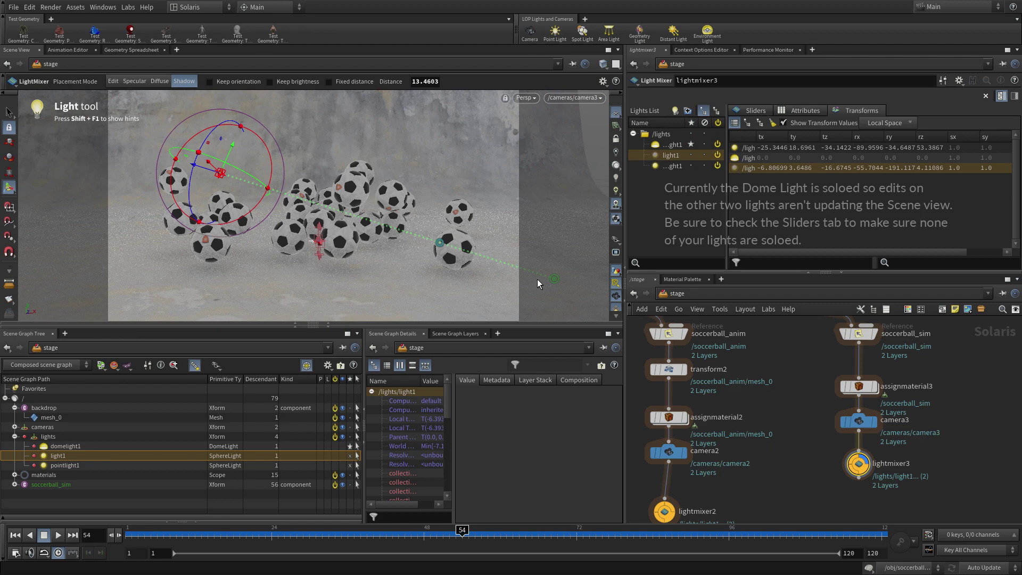
click(441, 249)
shift+click(488, 244)
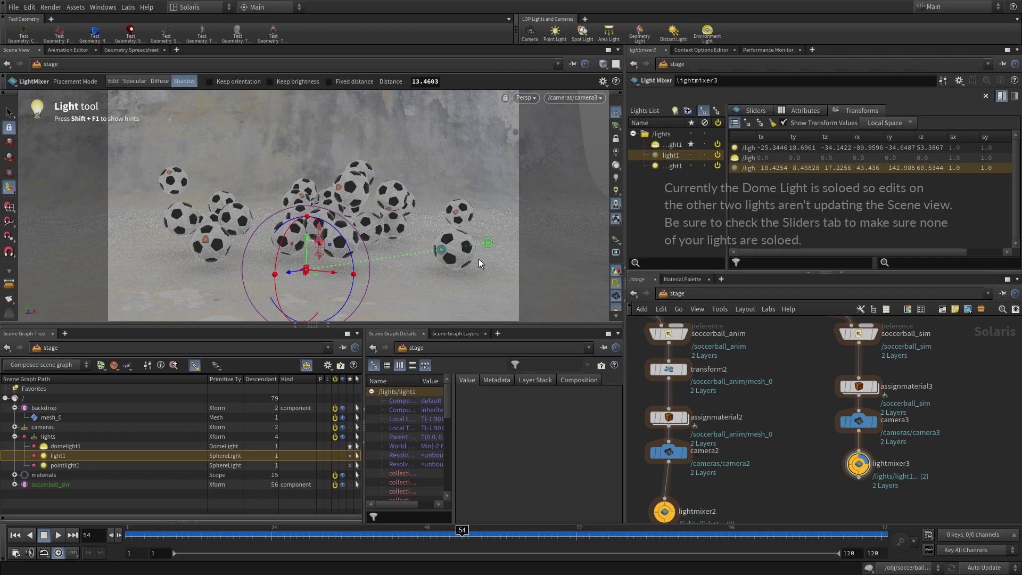
click(442, 241)
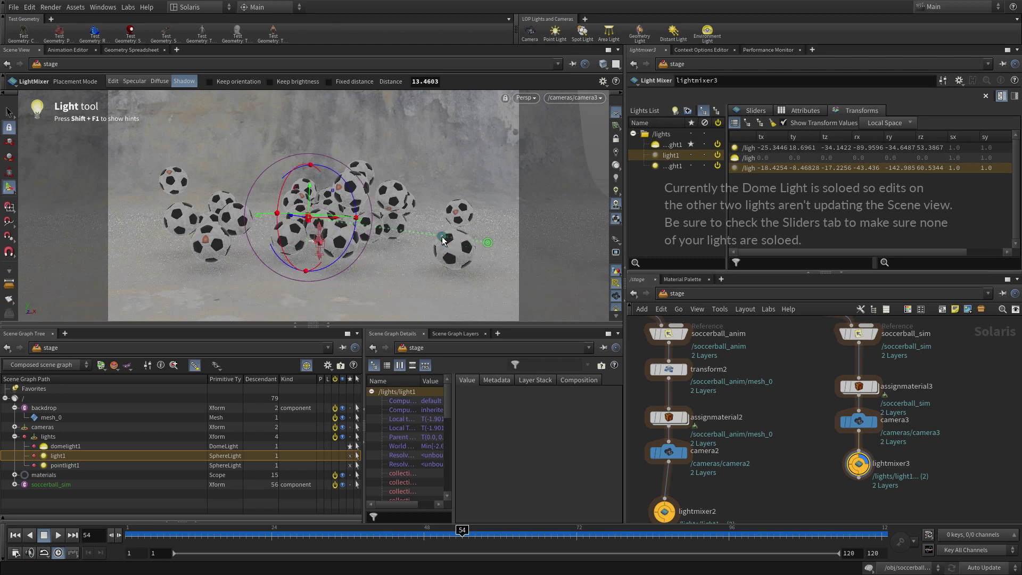
shift+click(479, 278)
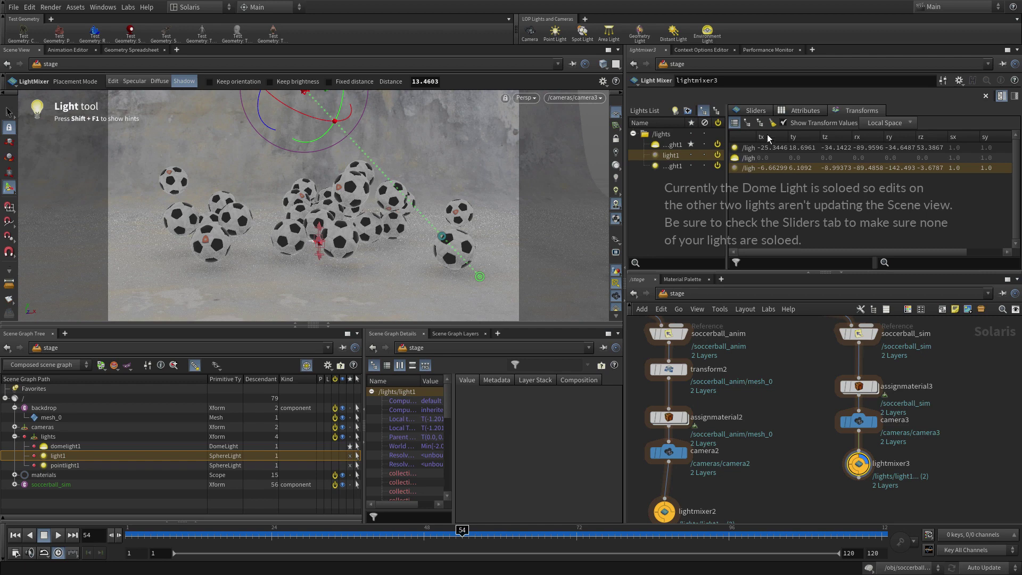
click(798, 110)
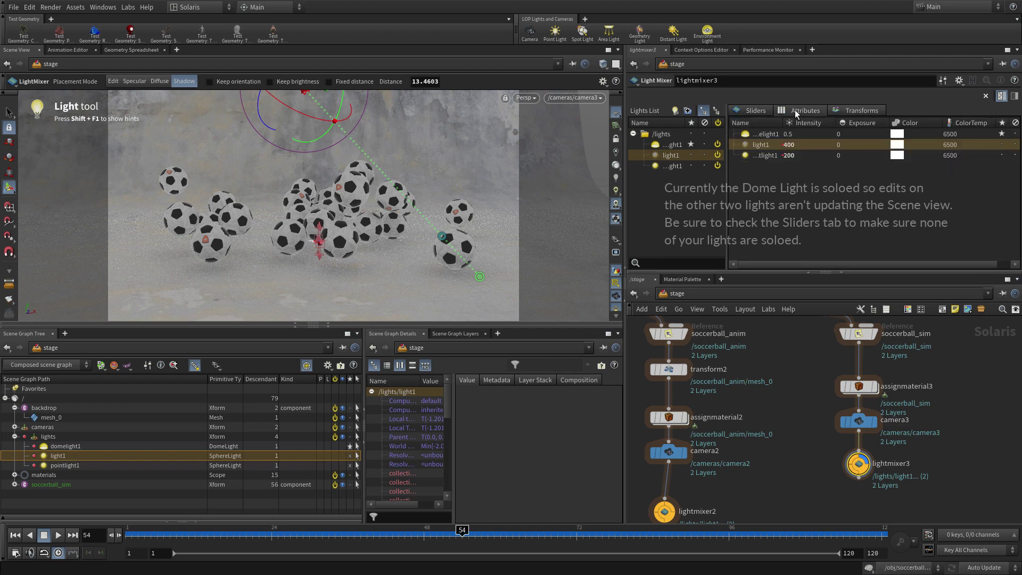
Set light1's intensity to 200 and switch the viewport renderer to Karma
double_click(789, 146)
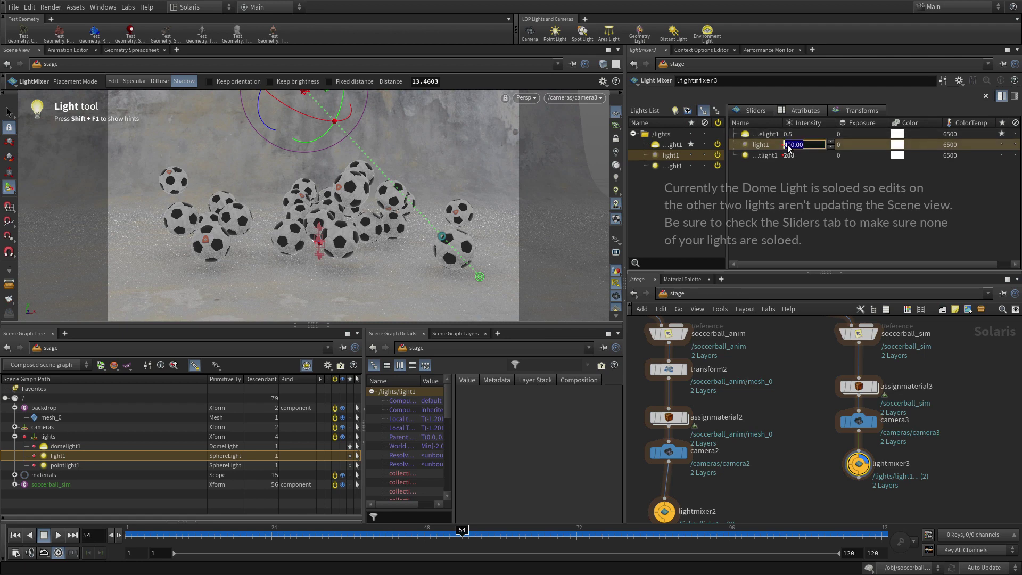
text(800)
key(Return)
double_click(789, 145)
text(200)
key(Return)
click(523, 98)
click(536, 145)
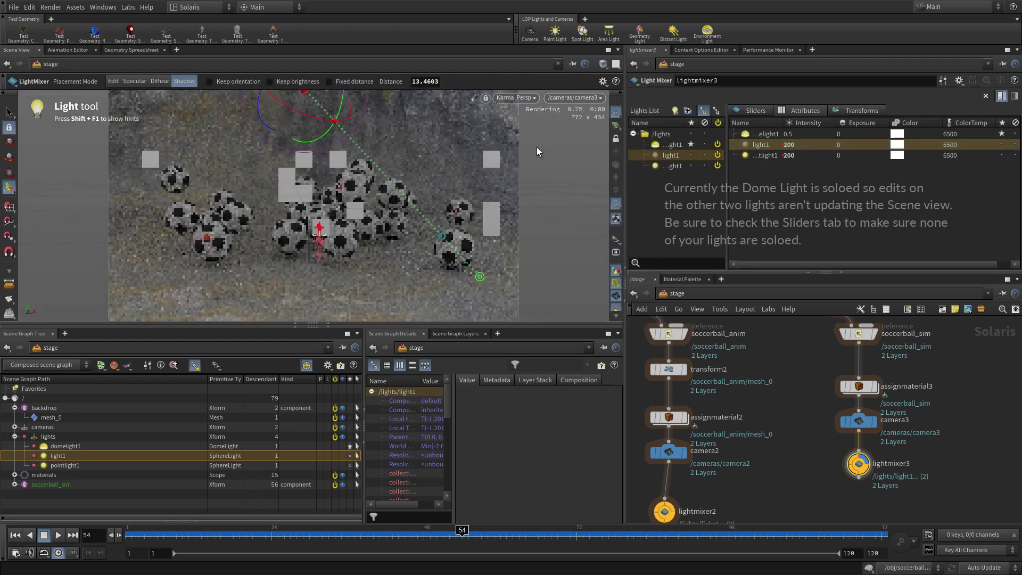
Set pointlight1's intensity to 100 and domelight1's to 1
double_click(780, 155)
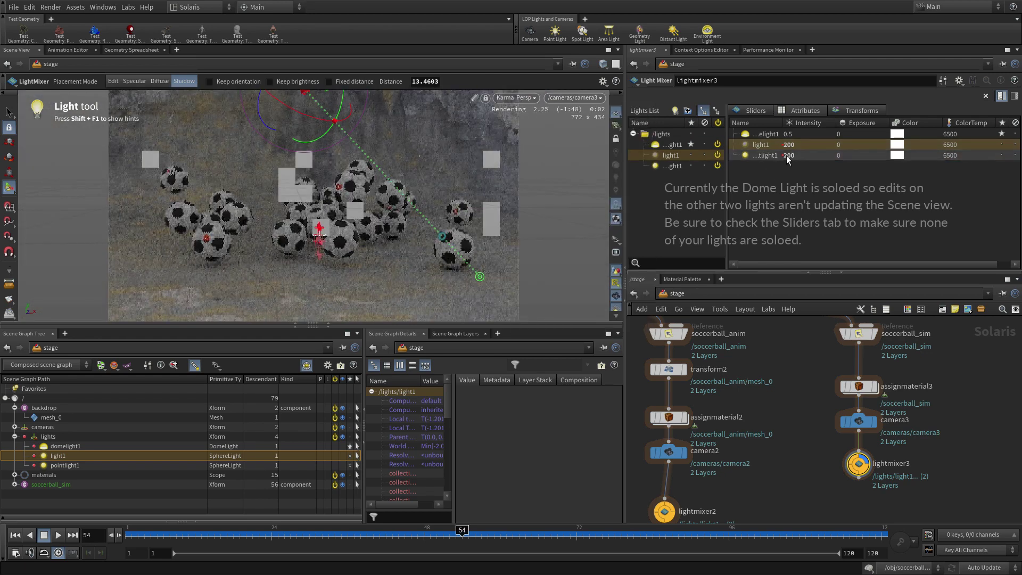
text(1)
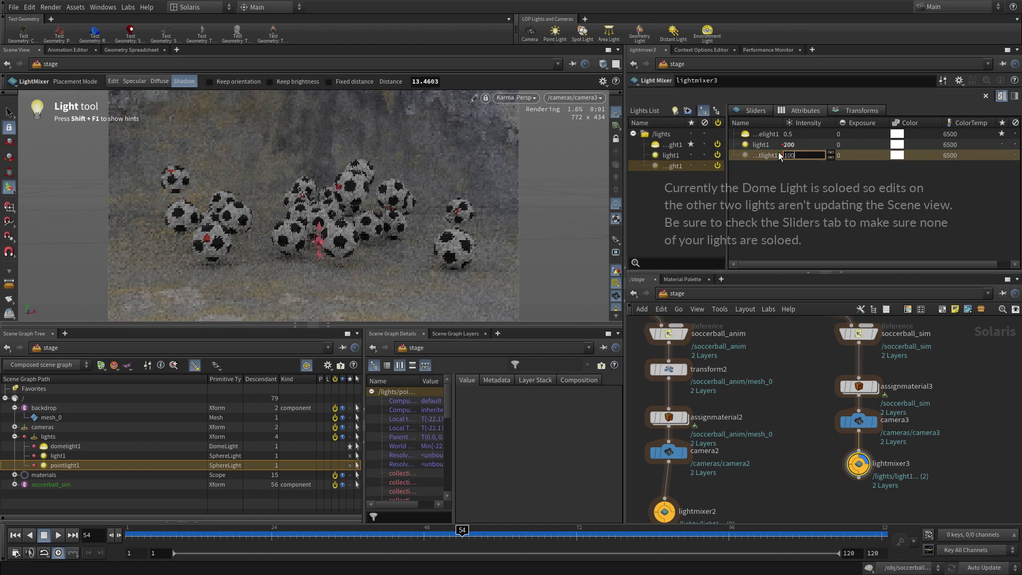
text(00)
key(Return)
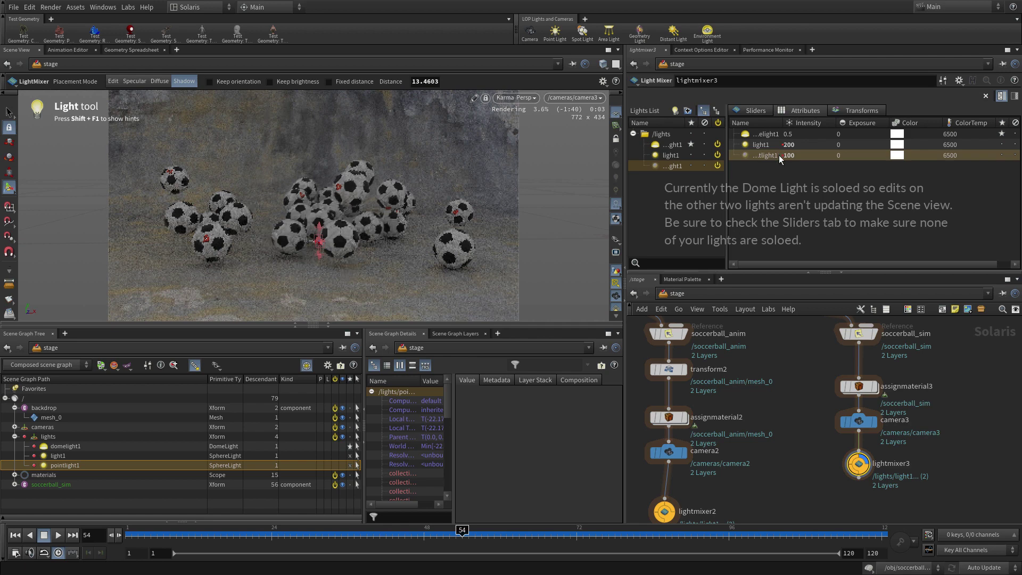
double_click(793, 133)
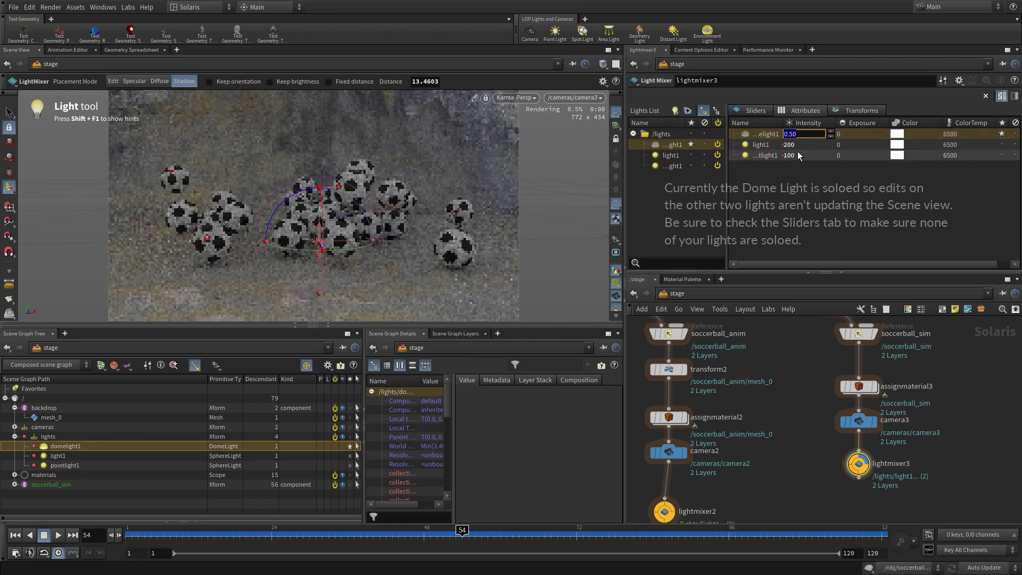
text(1)
key(Return)
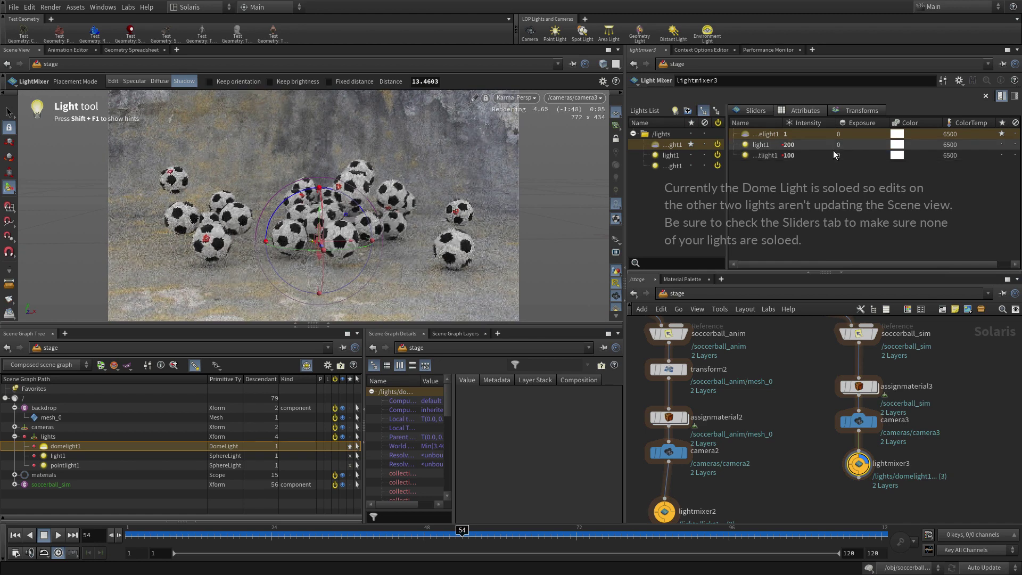
Solo each light in turn to preview it, then re-solo domelight1 and lower its intensity to 0.5
click(754, 112)
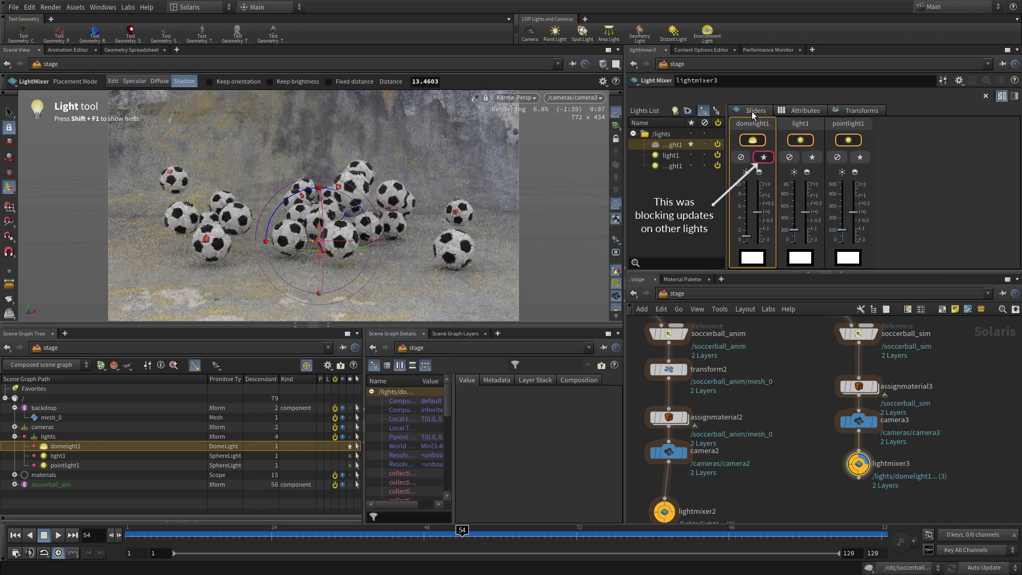
click(765, 158)
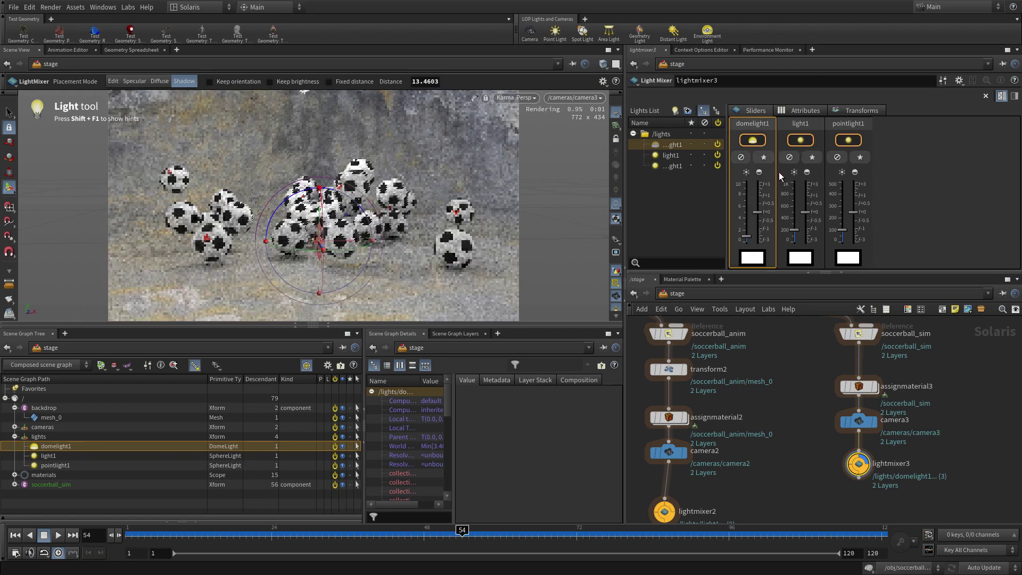
click(813, 158)
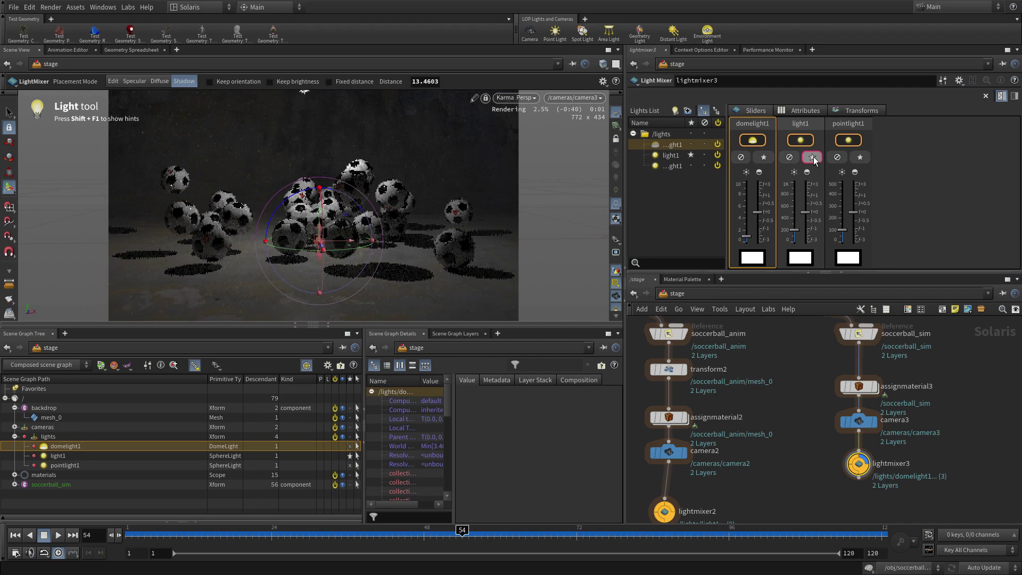
click(813, 157)
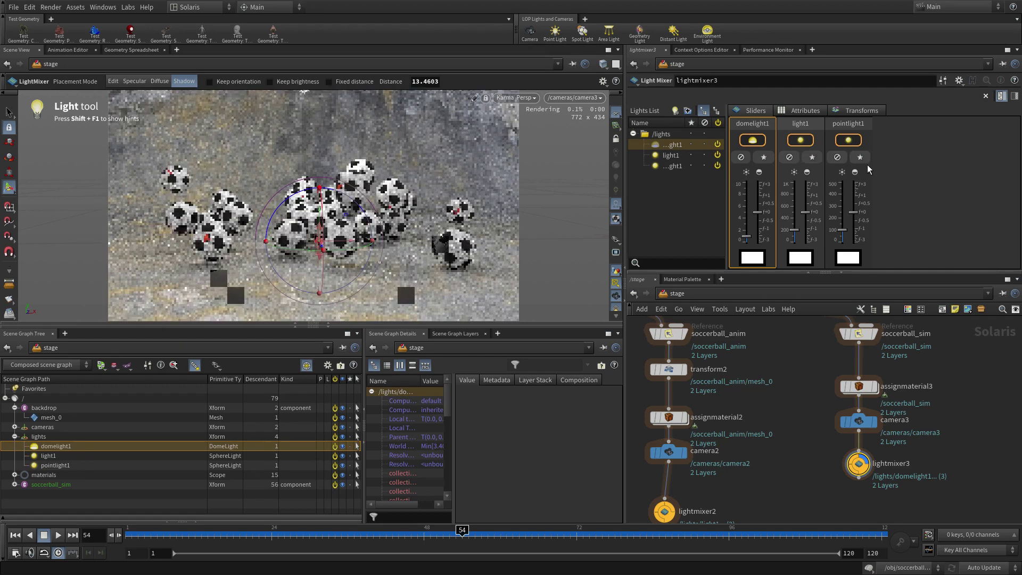
click(860, 158)
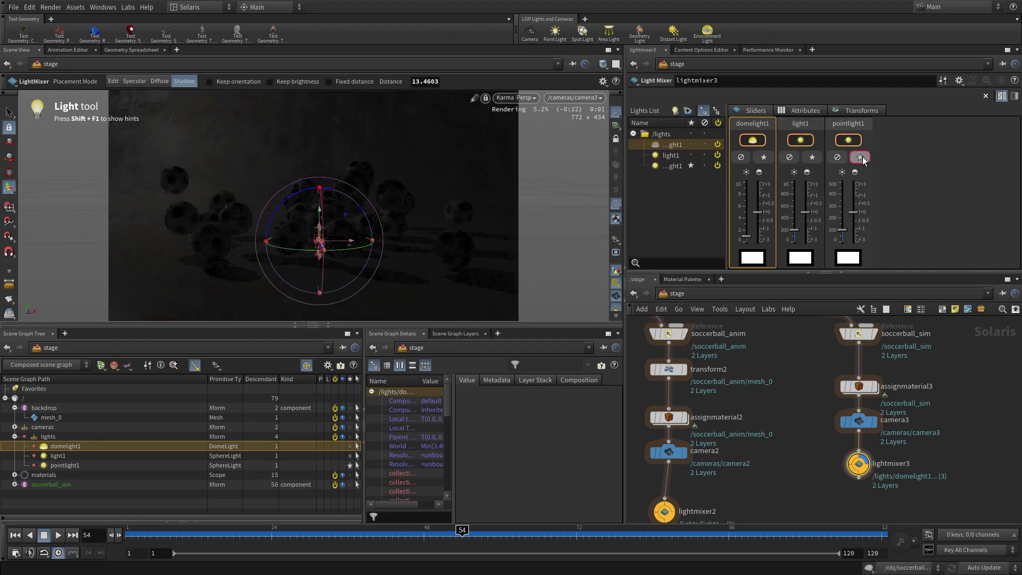
click(861, 158)
click(764, 158)
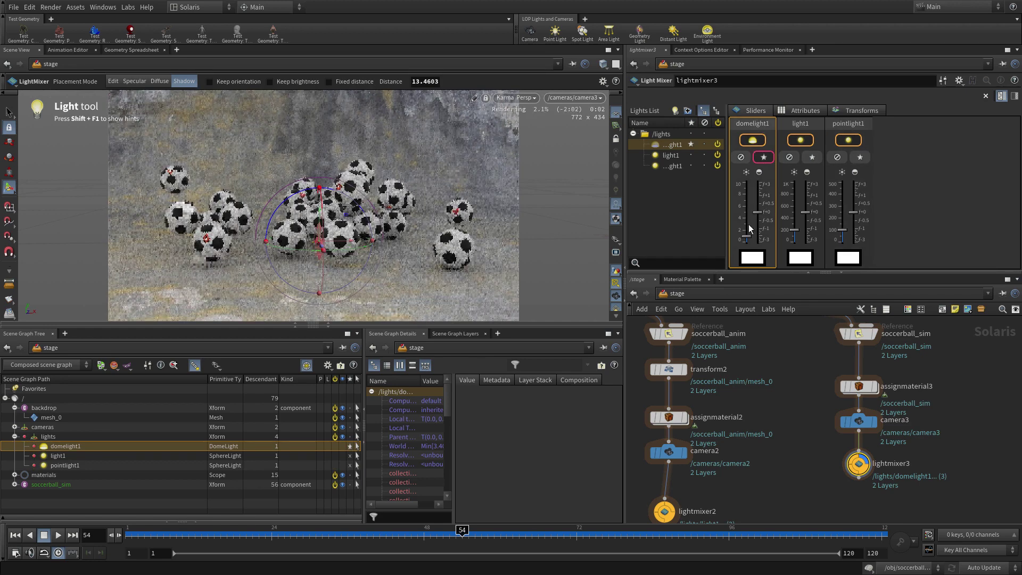
drag(750, 242, 750, 245)
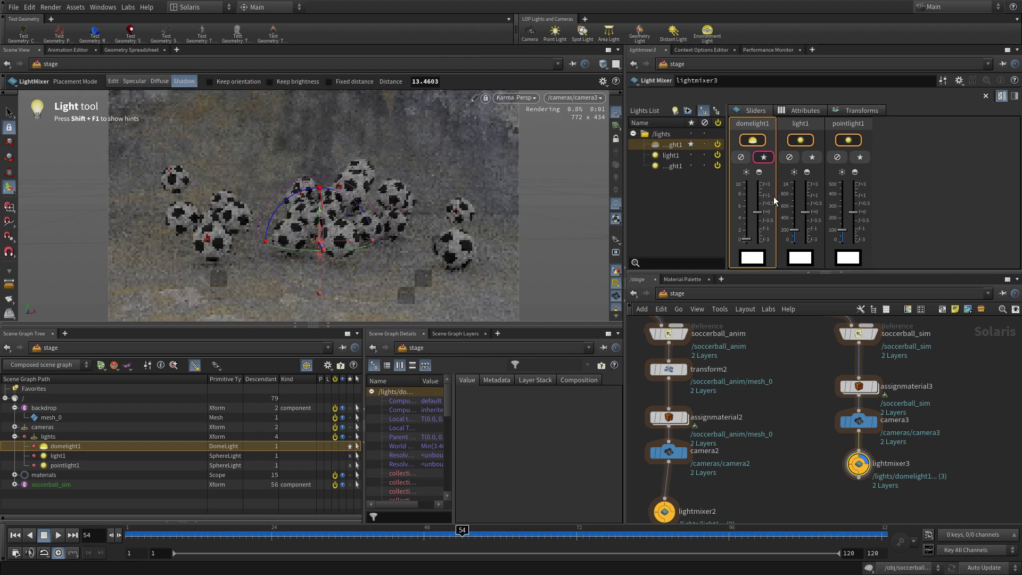
Raise light1's exposure to about f+1.26, check it soloed, then unsolo and deselect it
click(805, 140)
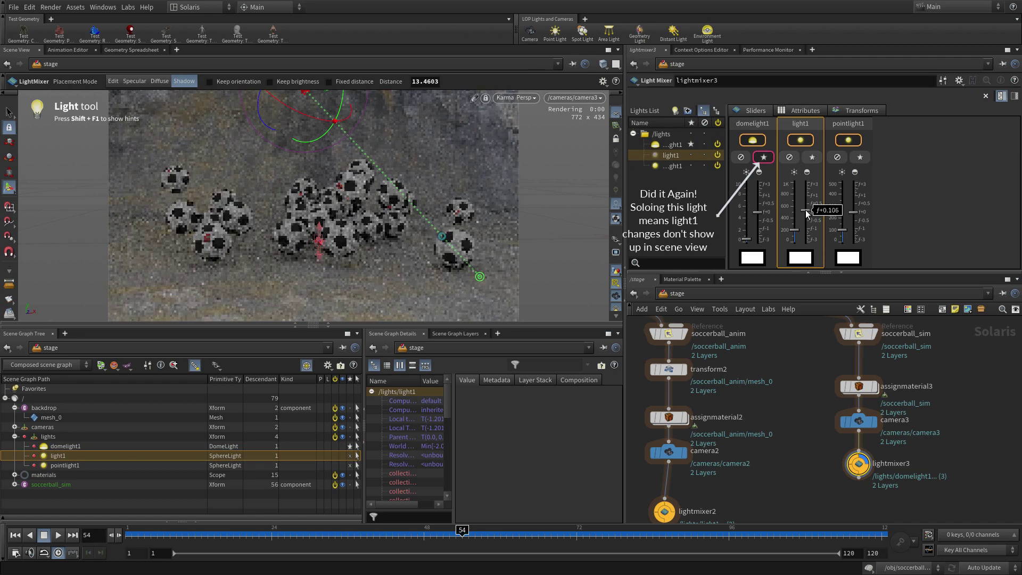
drag(807, 214, 811, 196)
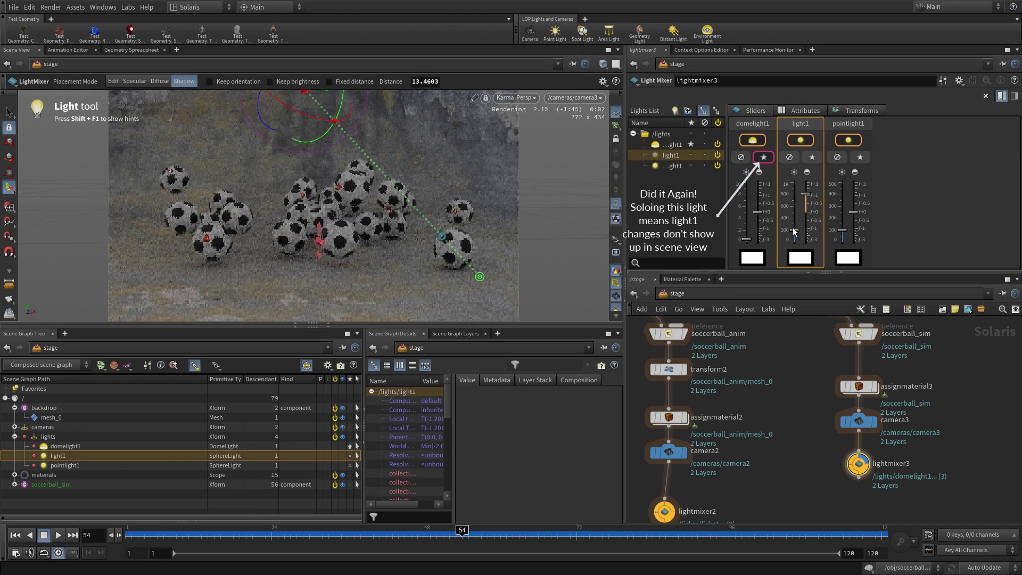
click(812, 158)
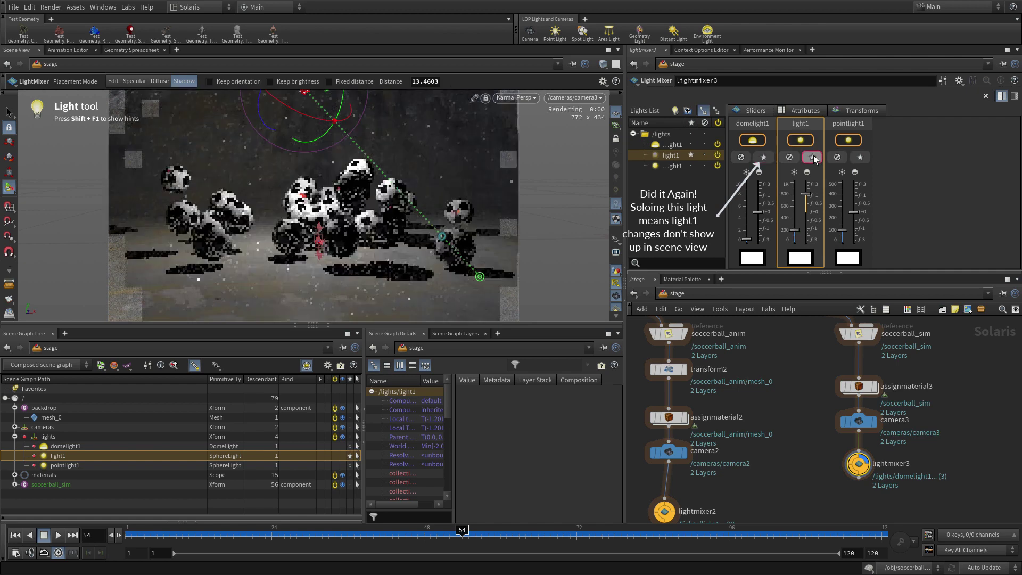
click(813, 157)
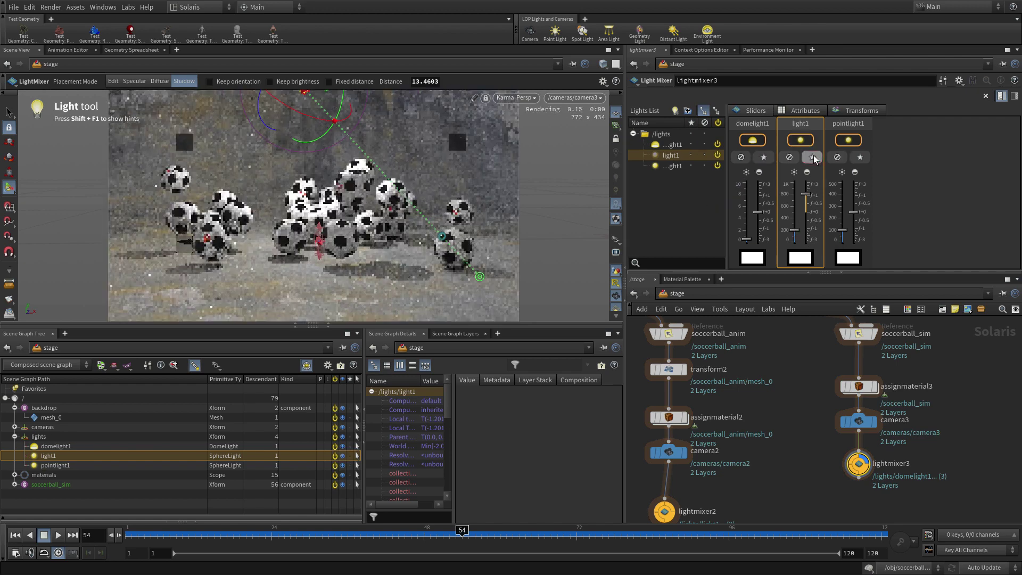
click(937, 186)
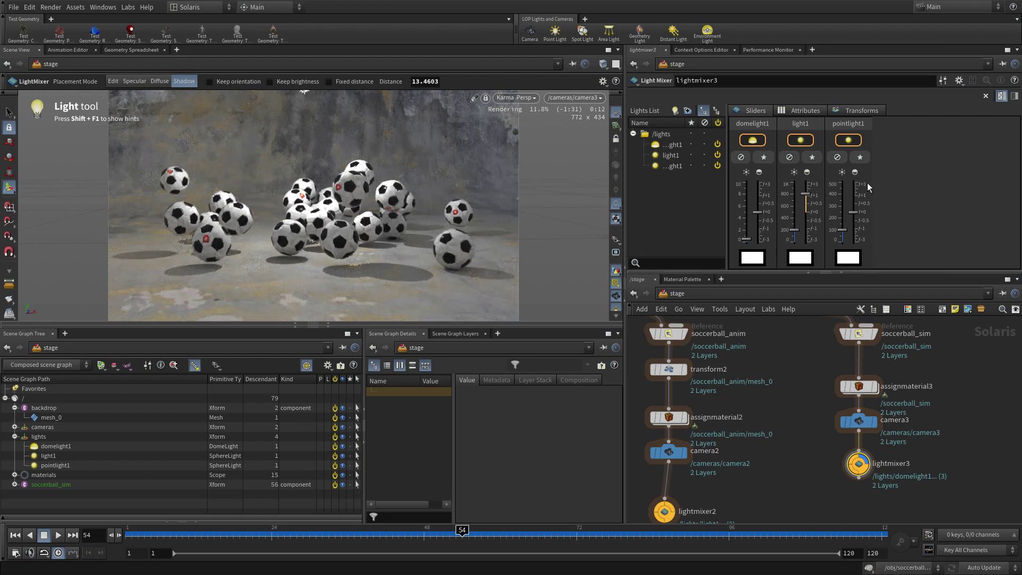
Duplicate SHOT_2 with its render nodes and wire lightmixer3 into the new SHOT_3
scroll(943, 426, down, 5)
scroll(909, 347, down, 3)
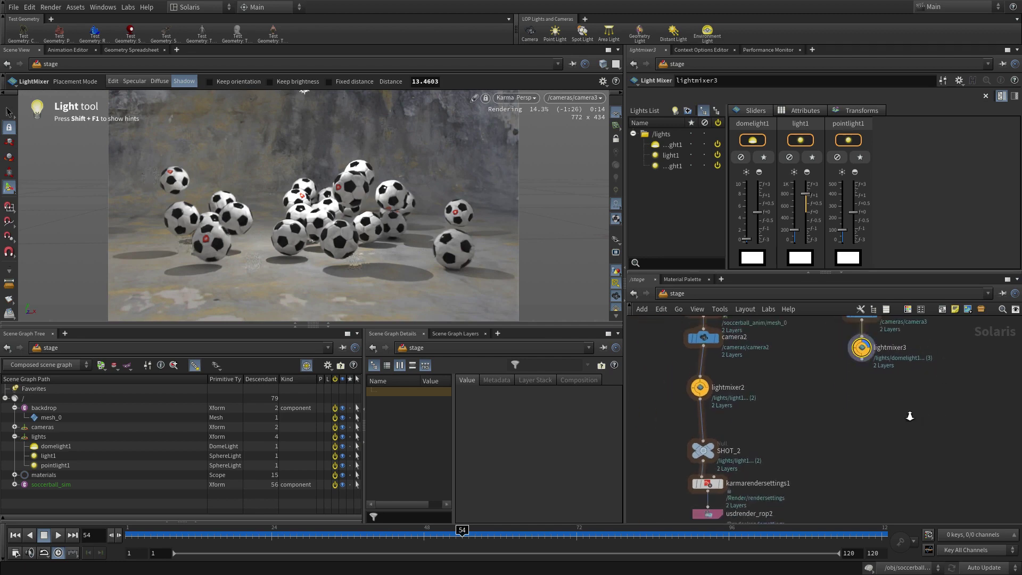
drag(785, 504, 887, 347)
scroll(834, 380, down, 2)
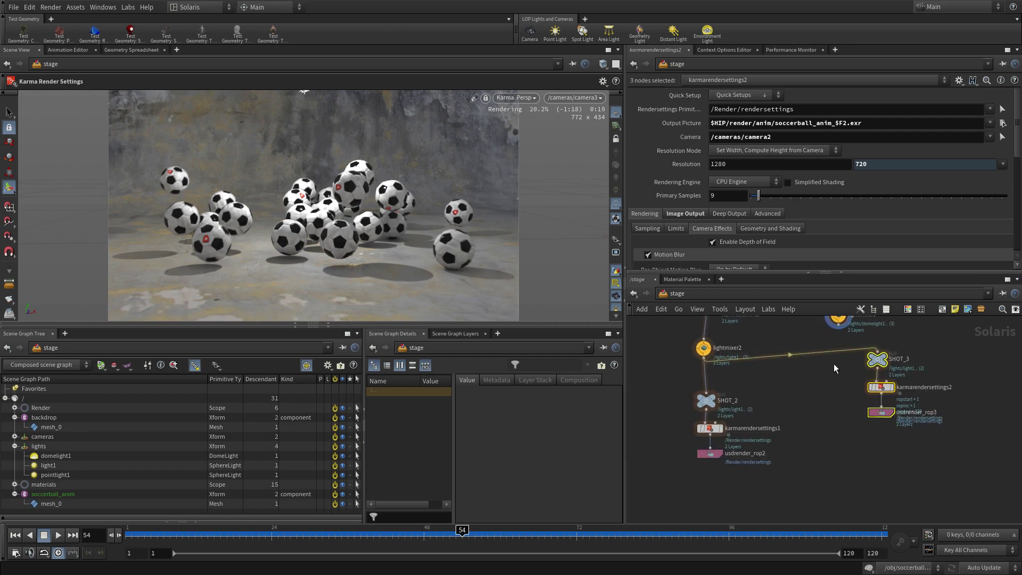
click(838, 331)
click(877, 352)
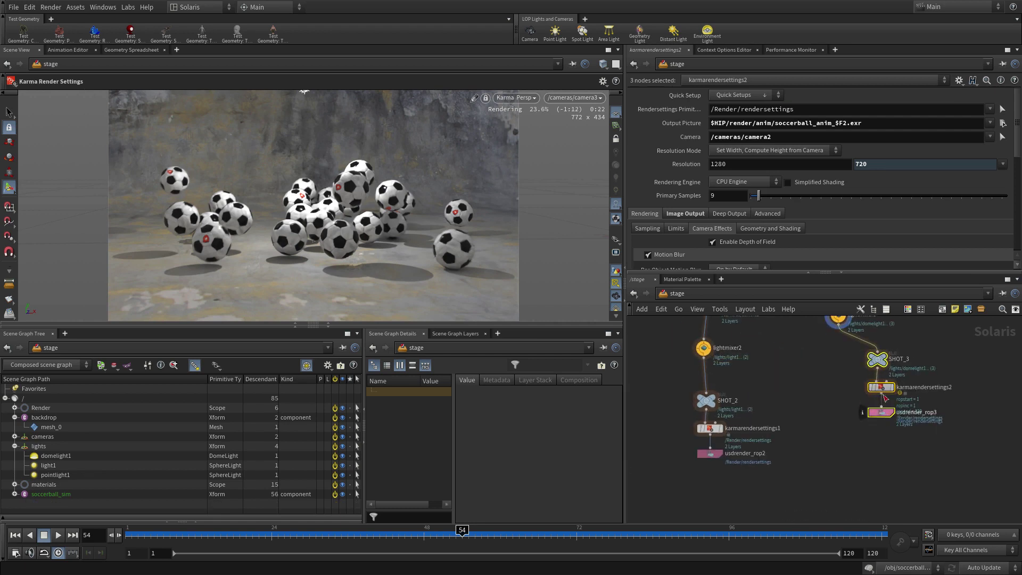
Set karmarendersettings2 to camera3 and output to $HIP/render/sim/soccerball_sim_$F2.exr
click(882, 390)
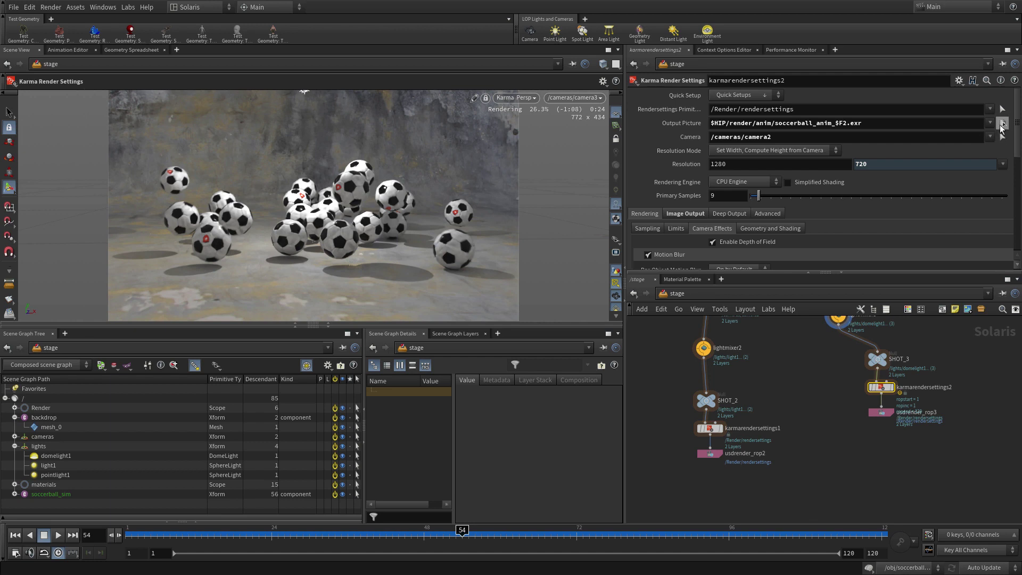
click(991, 126)
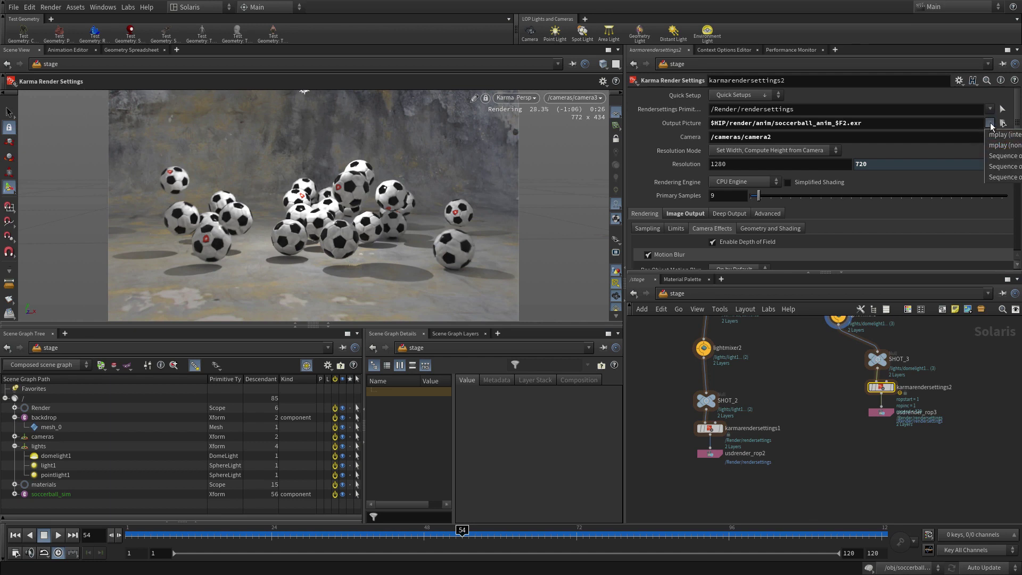
click(989, 128)
click(990, 139)
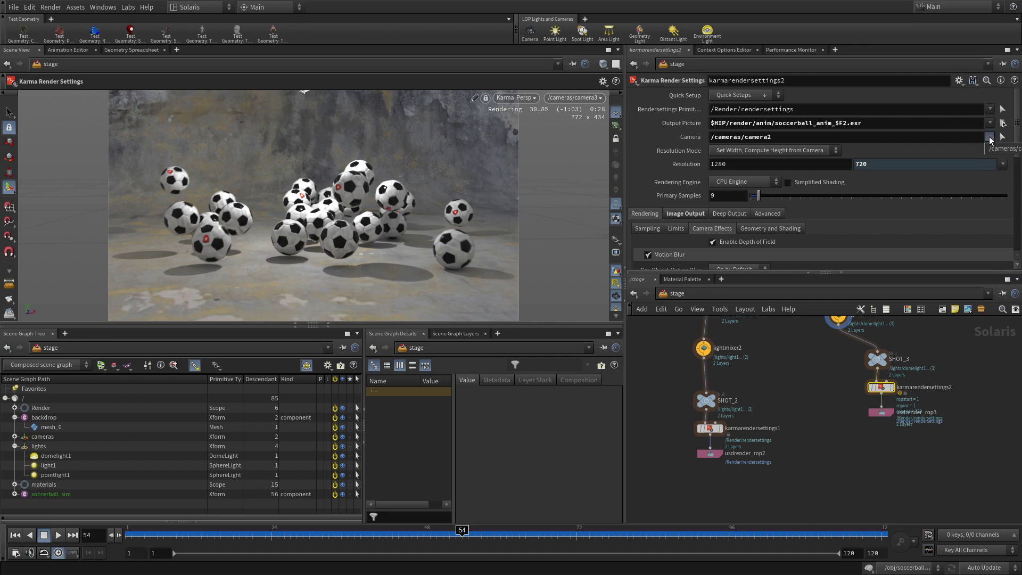
click(997, 150)
double_click(765, 123)
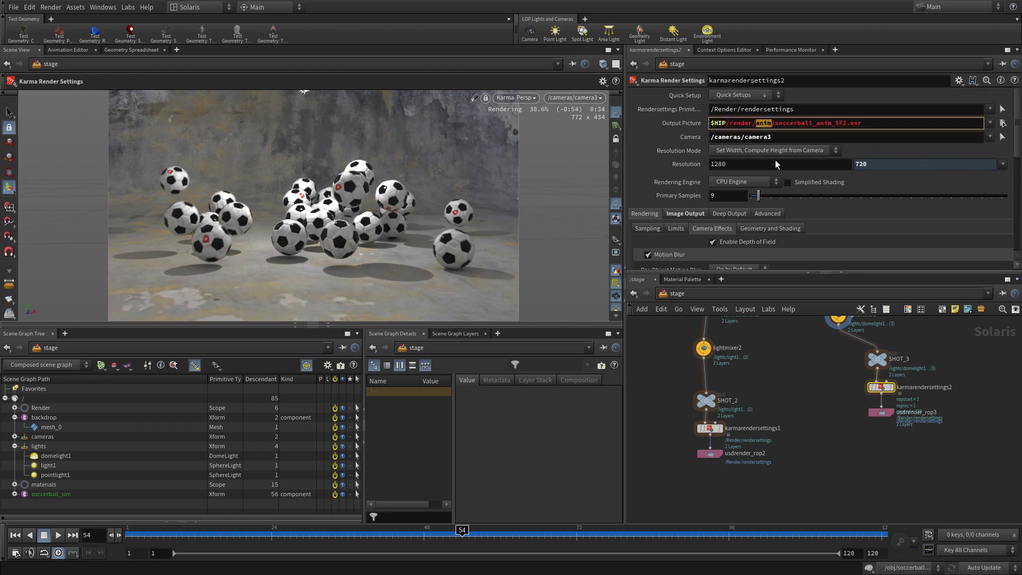
text(sim)
key(Return)
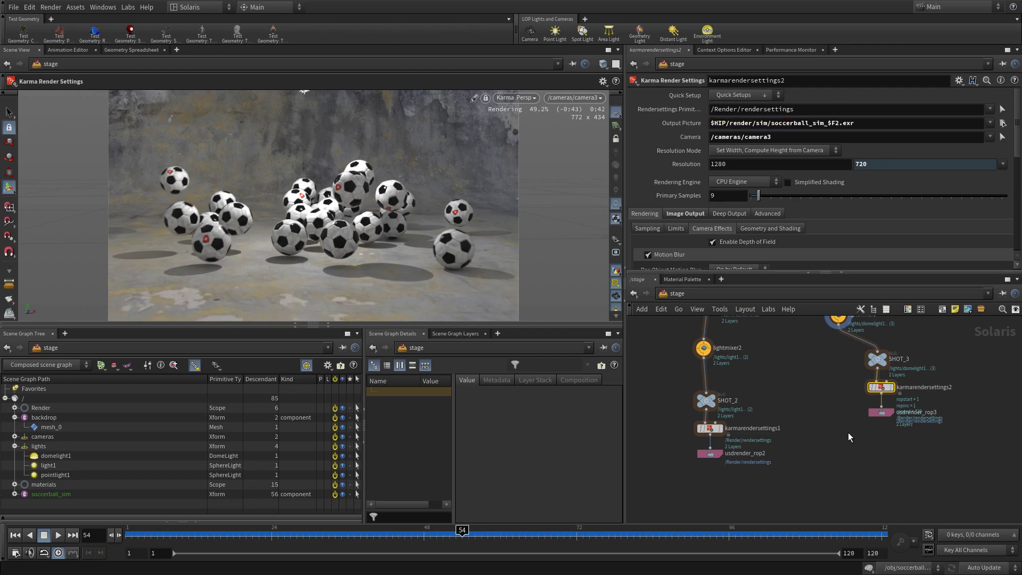
middle_drag(847, 403, 826, 514)
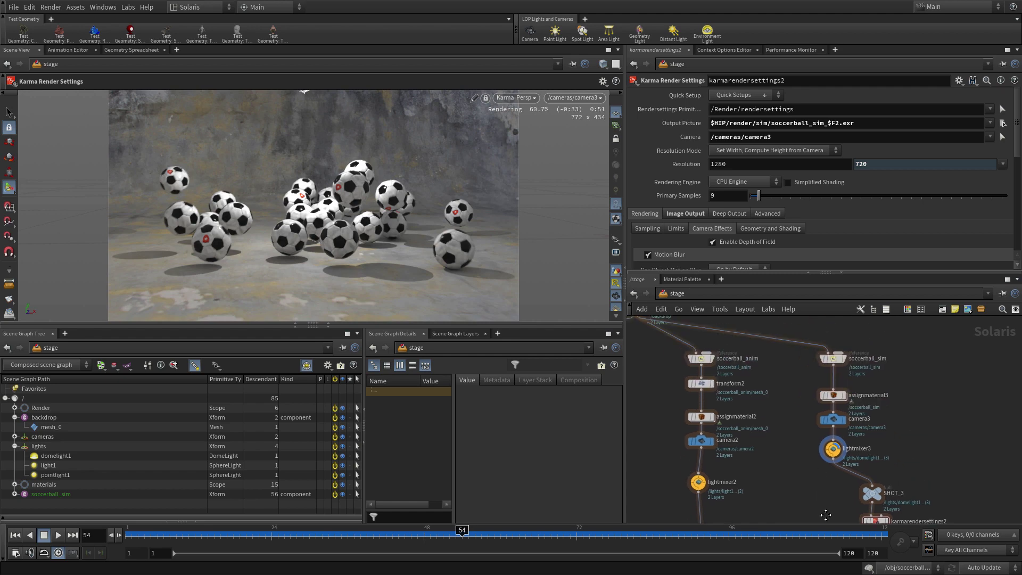
Lock the viewport to camera3 and dolly it closer to the soccer balls for tighter framing
click(833, 419)
click(615, 139)
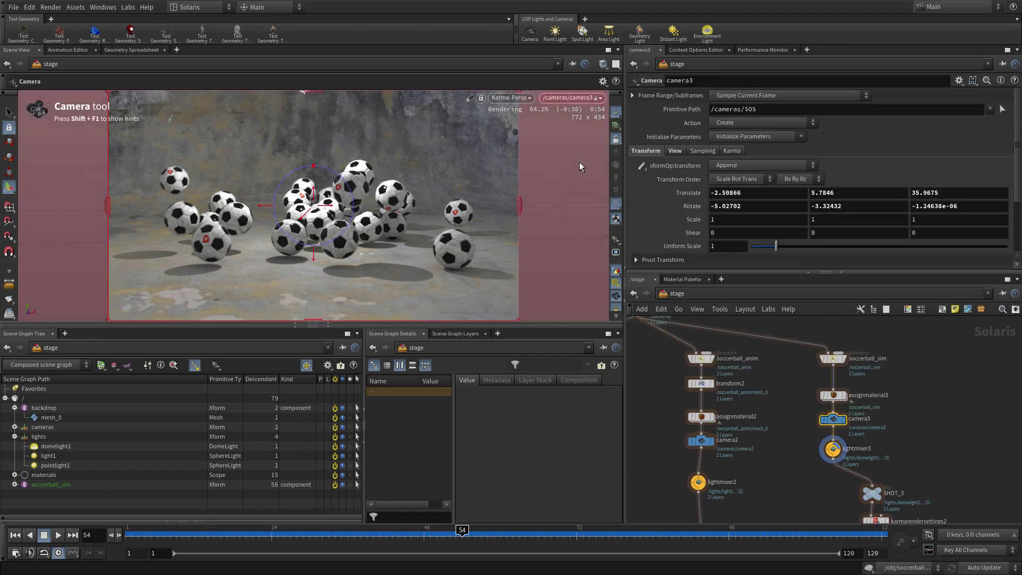
key(Escape)
right_drag(350, 250, 373, 239)
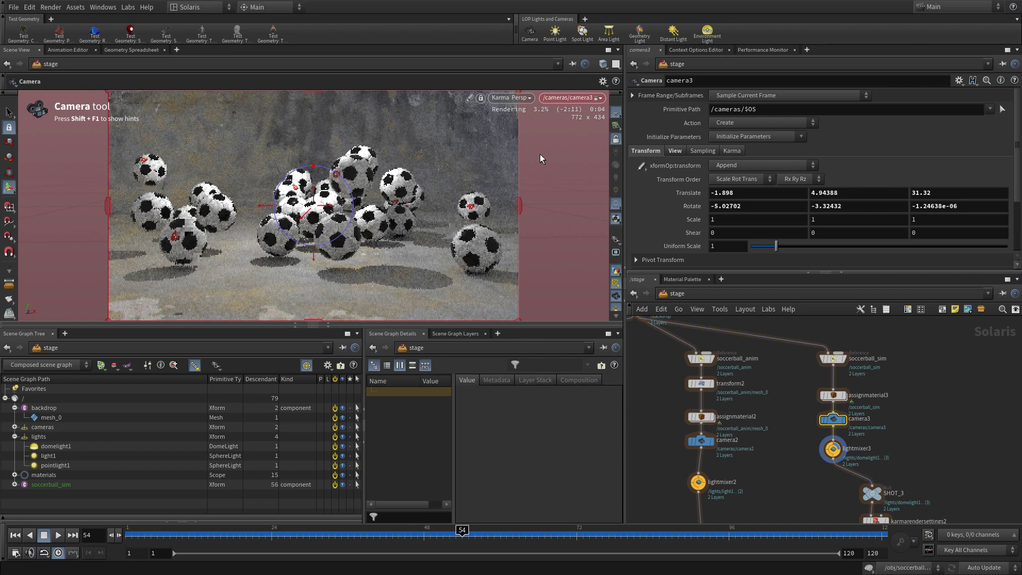
middle_drag(945, 458, 920, 361)
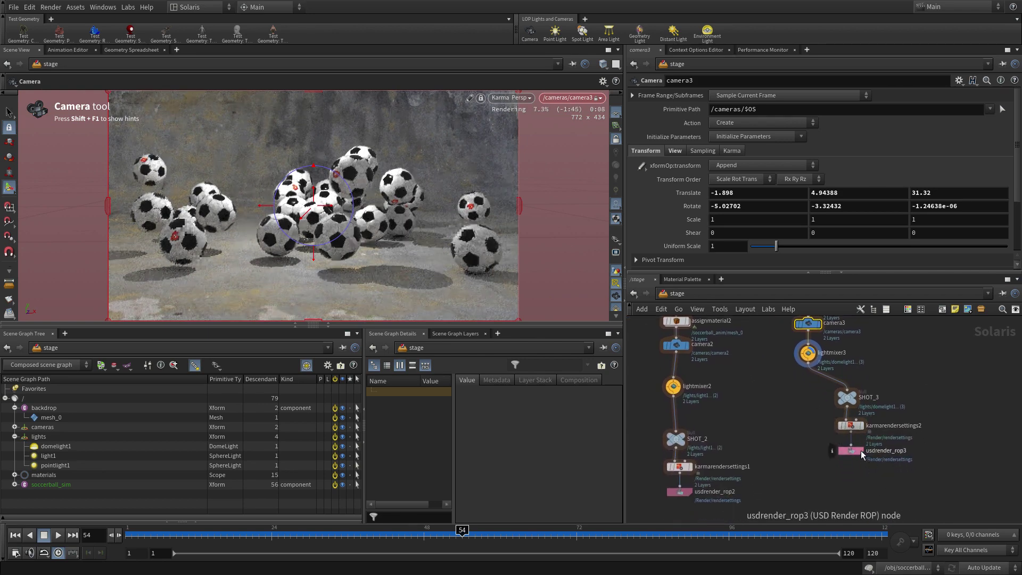
Display karmarendersettings2 in the viewport and launch usdrender_rop3's disk render of frames 1–120
click(859, 428)
click(859, 429)
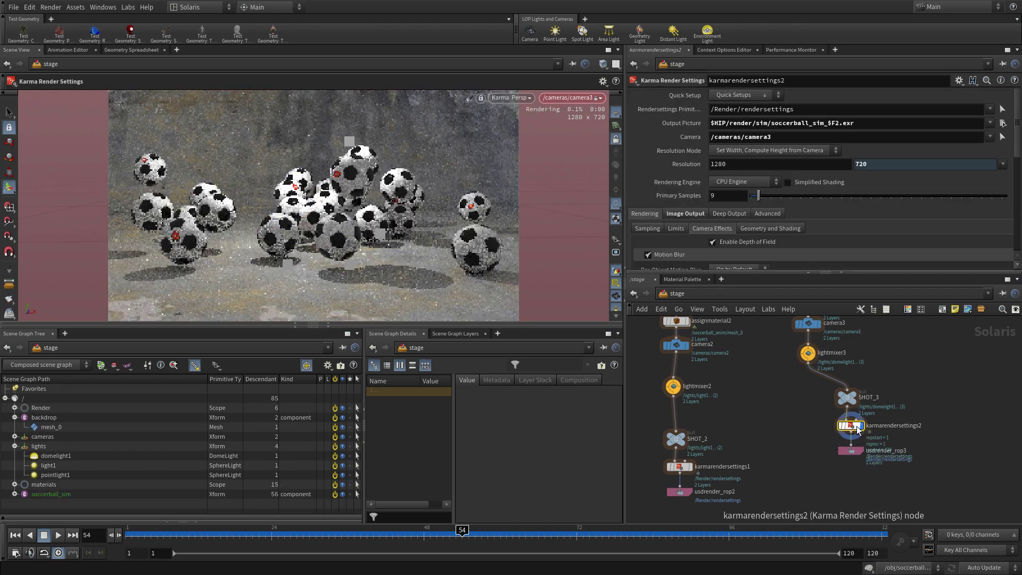
click(853, 451)
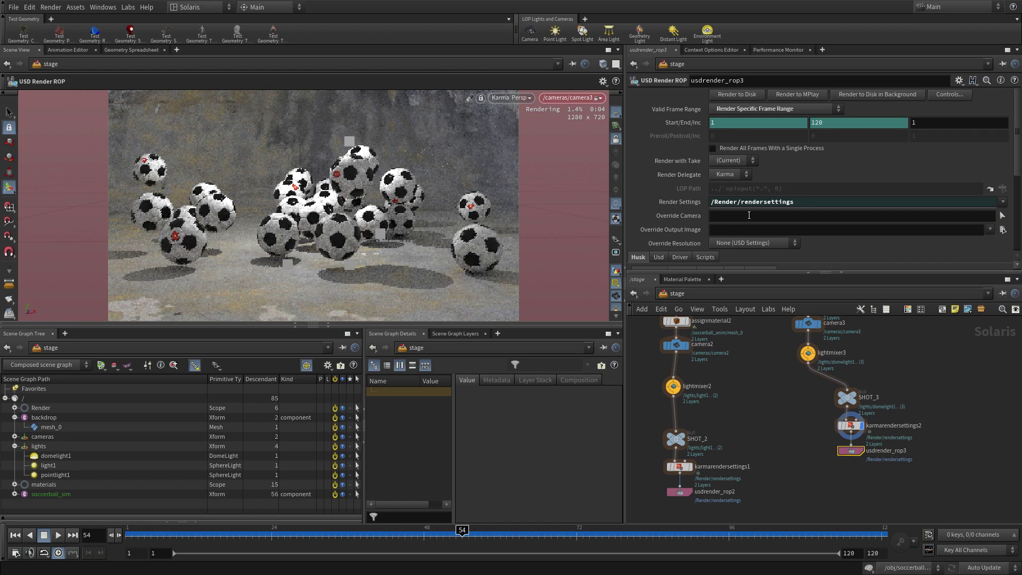
click(739, 95)
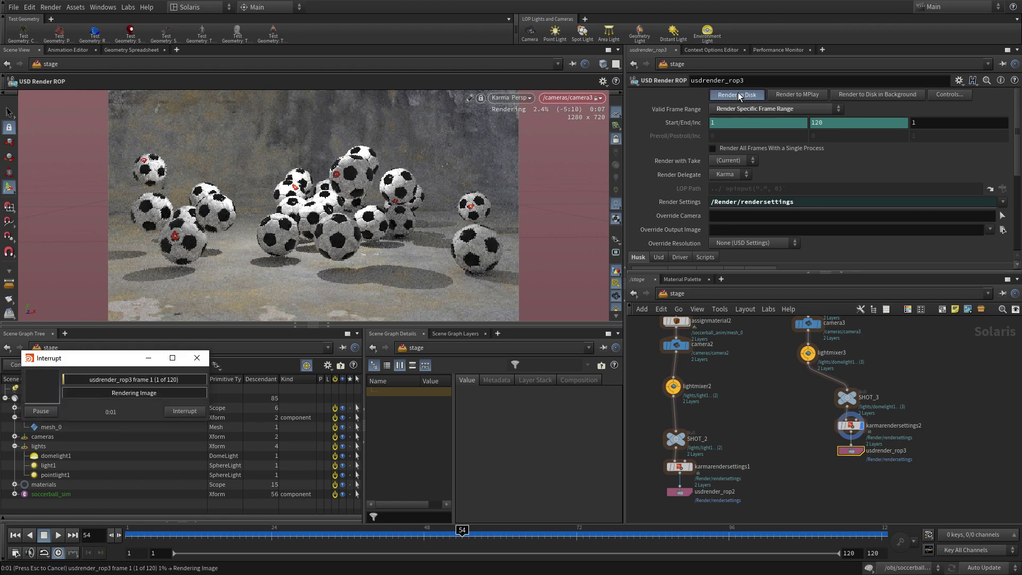
drag(83, 365, 182, 244)
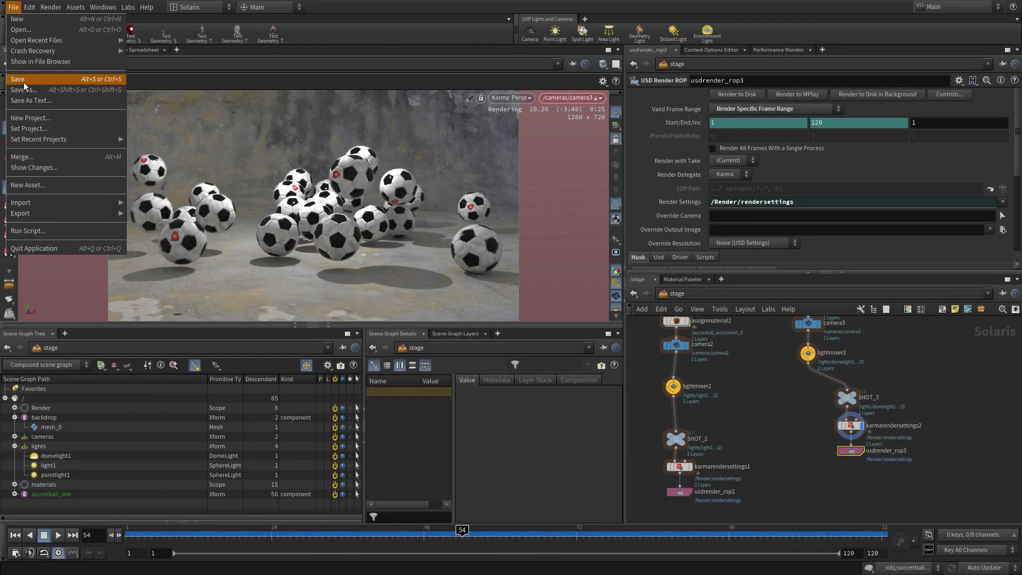
click(13, 7)
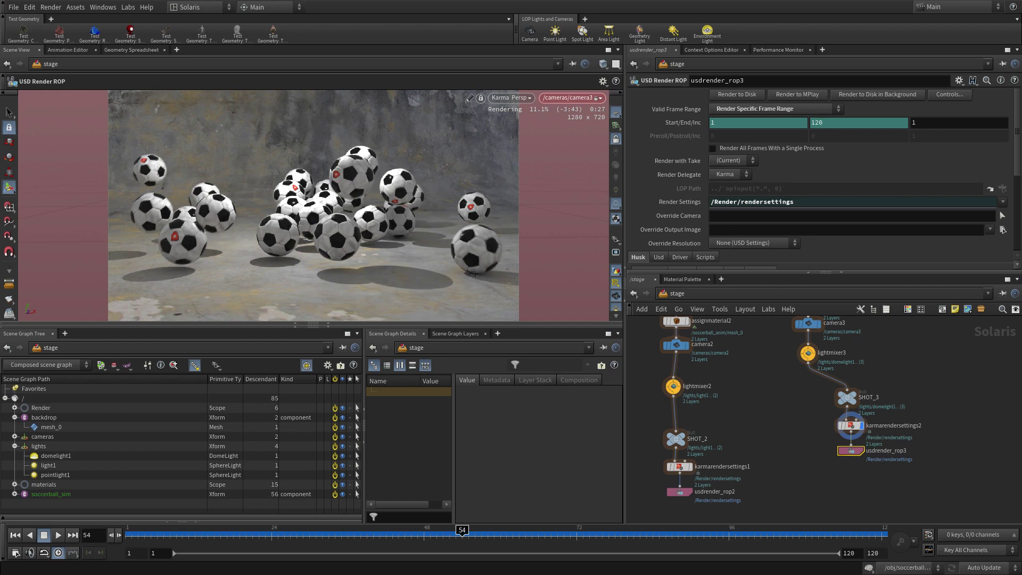
Save the scene, then load the soccerball_sim_$F.exr sequence from $HIP/render/sim into MPlay
click(51, 7)
mouse_move(75, 122)
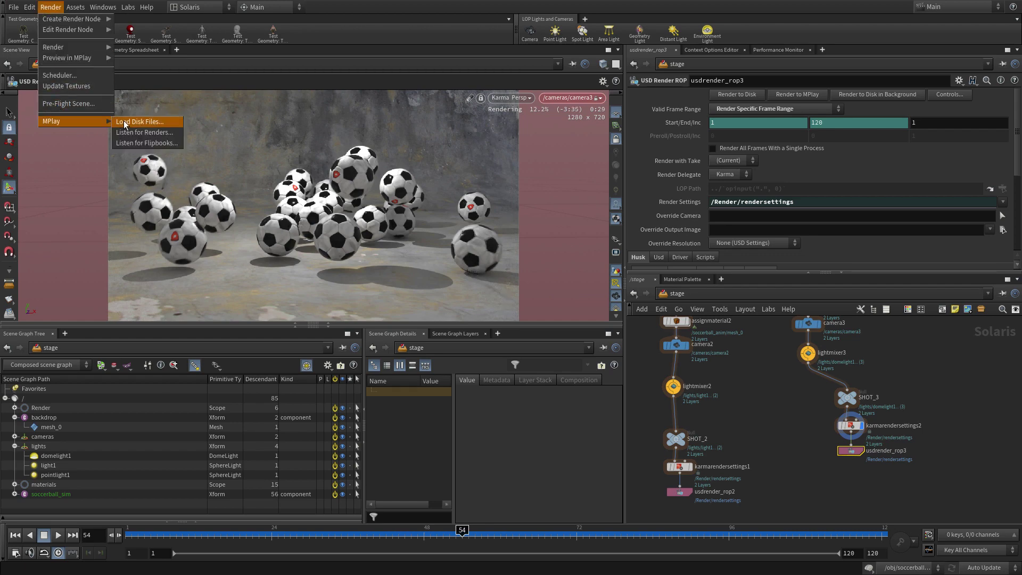
click(125, 122)
double_click(200, 255)
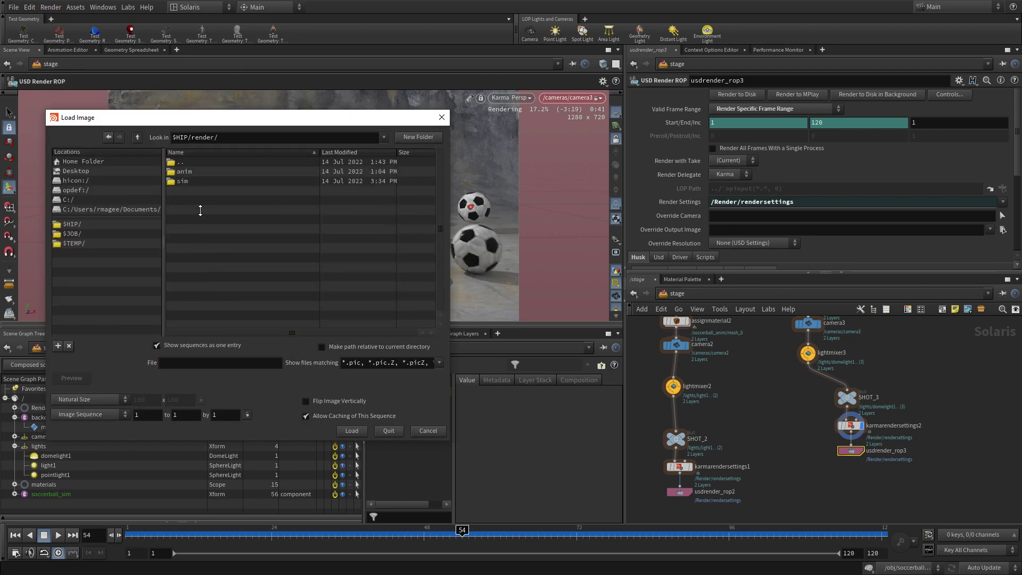
double_click(187, 181)
click(186, 171)
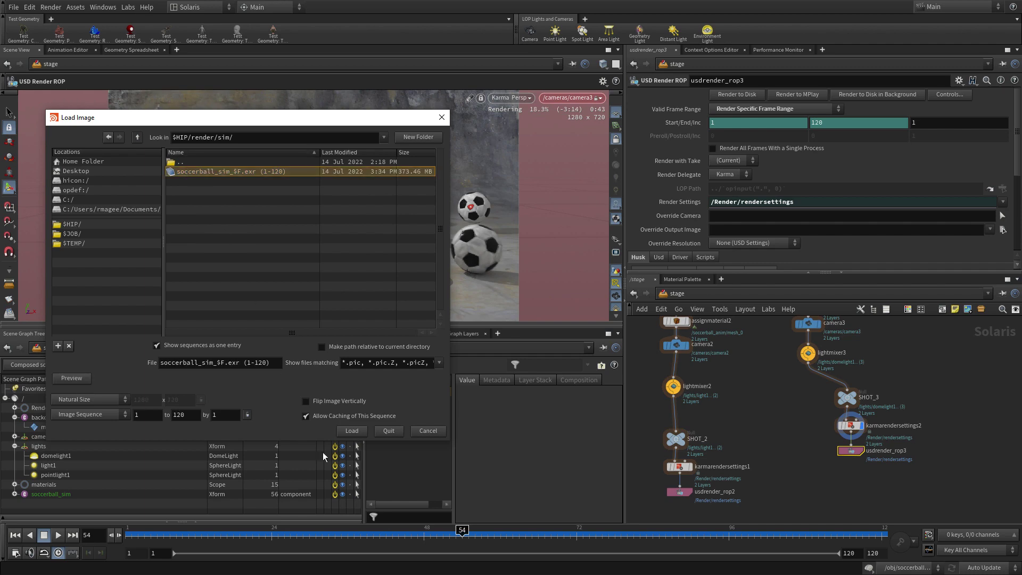
click(347, 430)
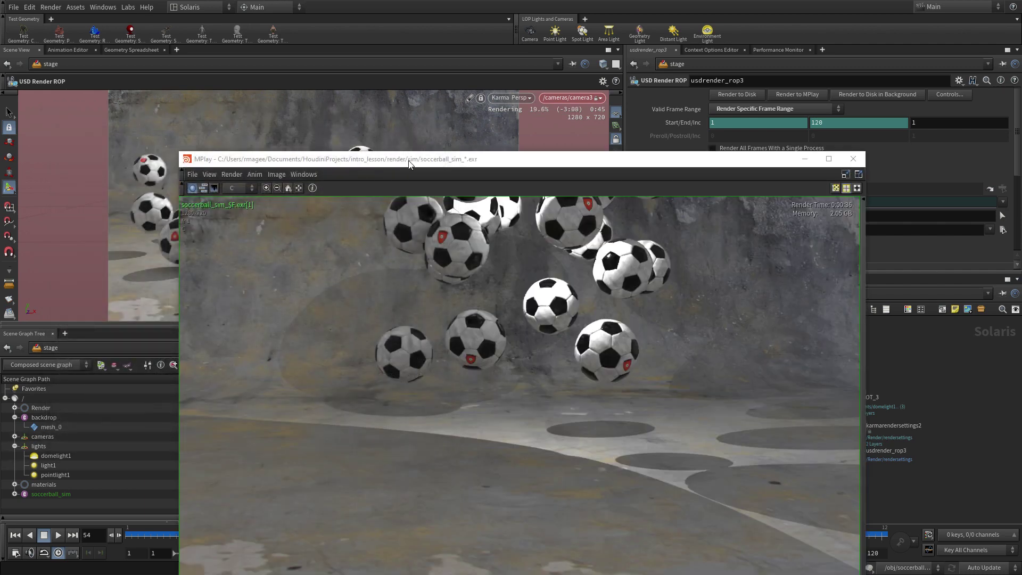
Move the MPlay window up to expose its timeline and play the rendered sequence
drag(409, 164, 365, 72)
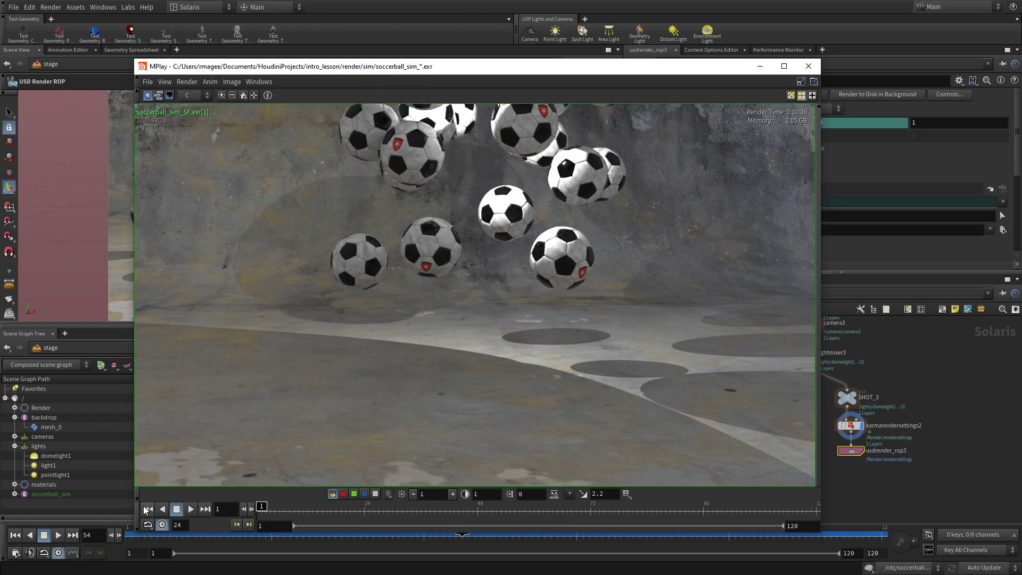
click(190, 509)
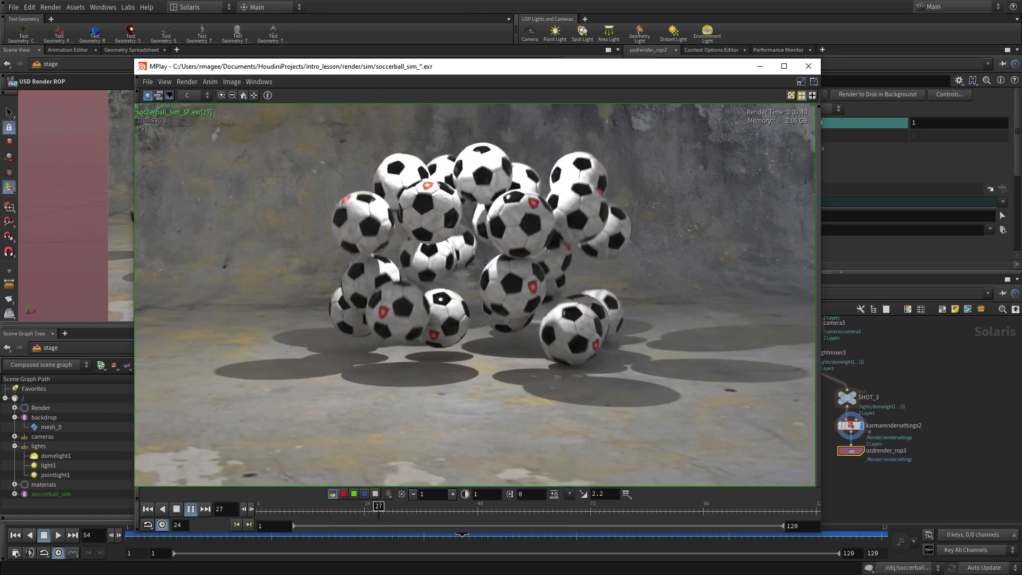